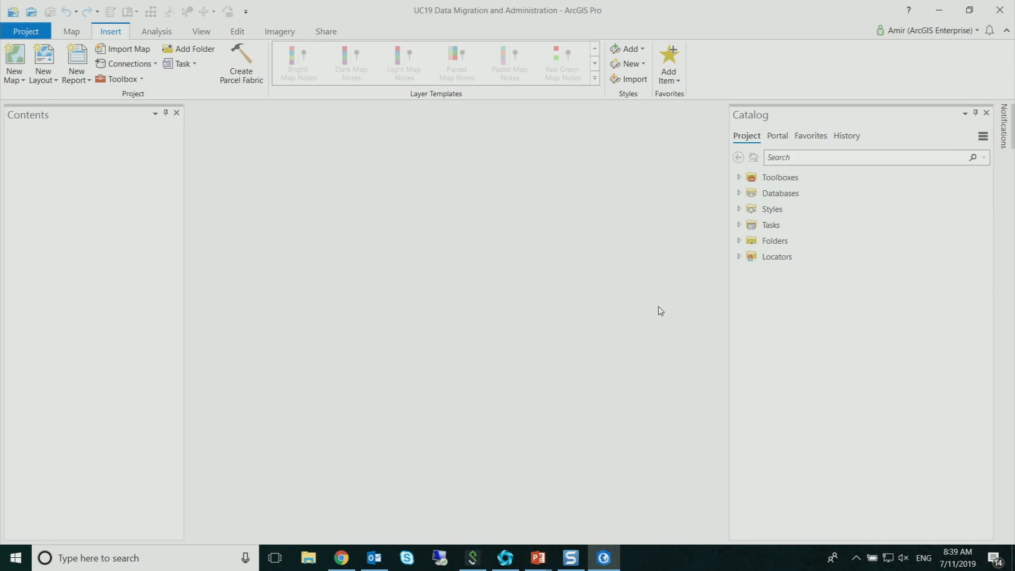
Expand the project folders to Demo, 1 Works Out Of The Box, Renton.gdb and show the contents of the RentonParcels feature dataset.
{"action": "left_click", "coordinate": [778, 180]}
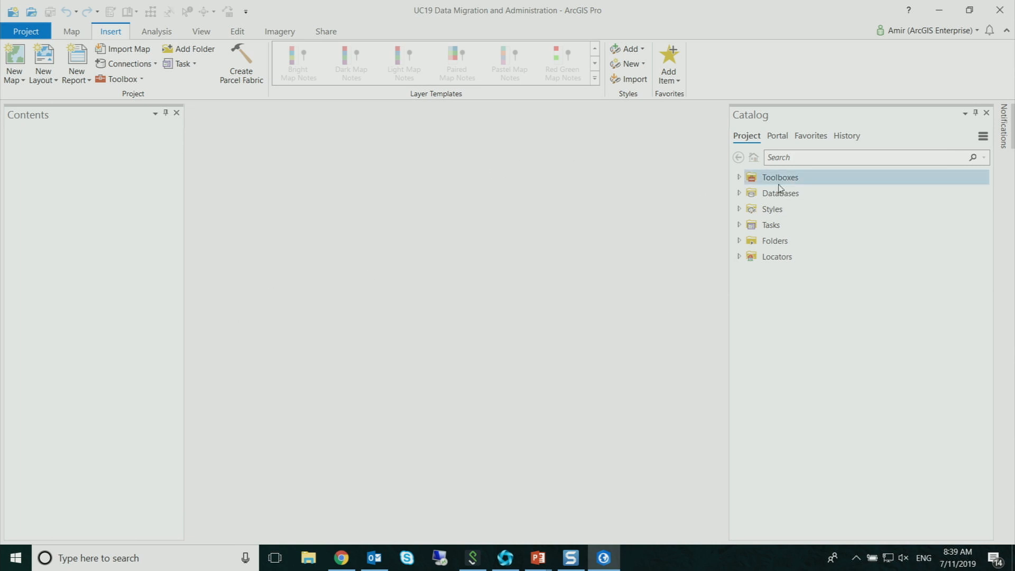
{"action": "left_click", "coordinate": [747, 241]}
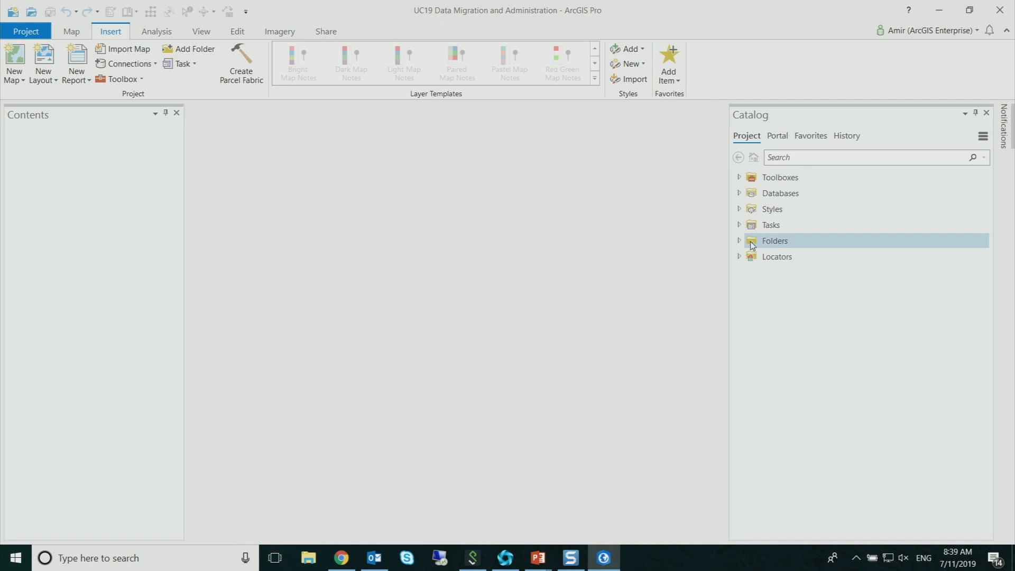
{"action": "left_click", "coordinate": [739, 242]}
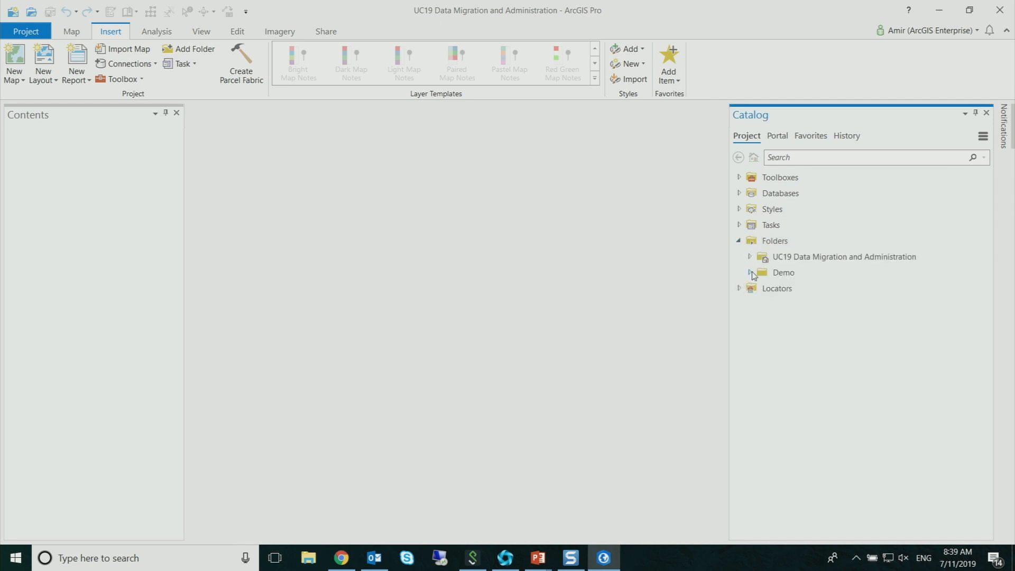
{"action": "left_click", "coordinate": [761, 289]}
{"action": "left_click", "coordinate": [770, 305]}
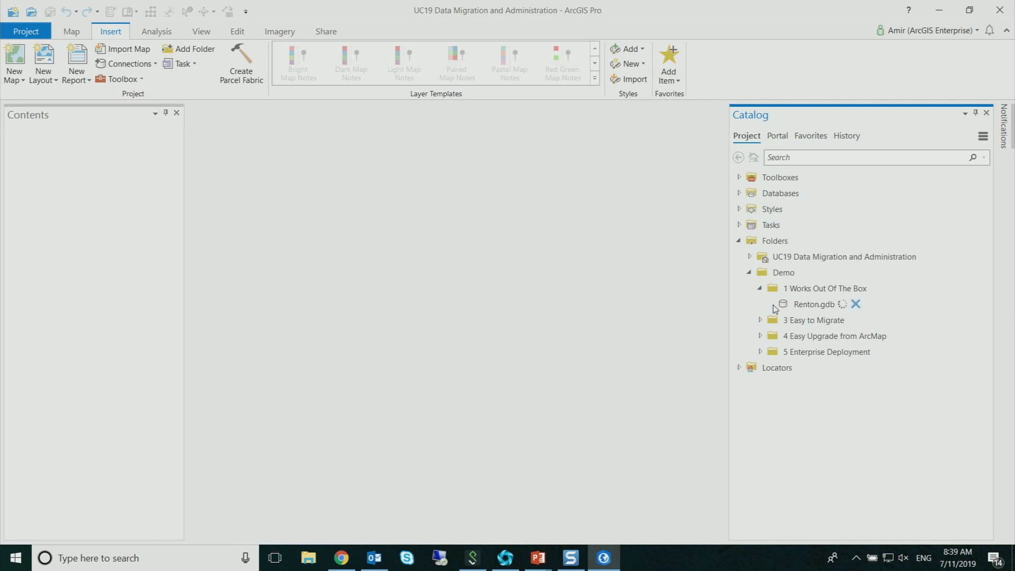
{"action": "left_click", "coordinate": [781, 320]}
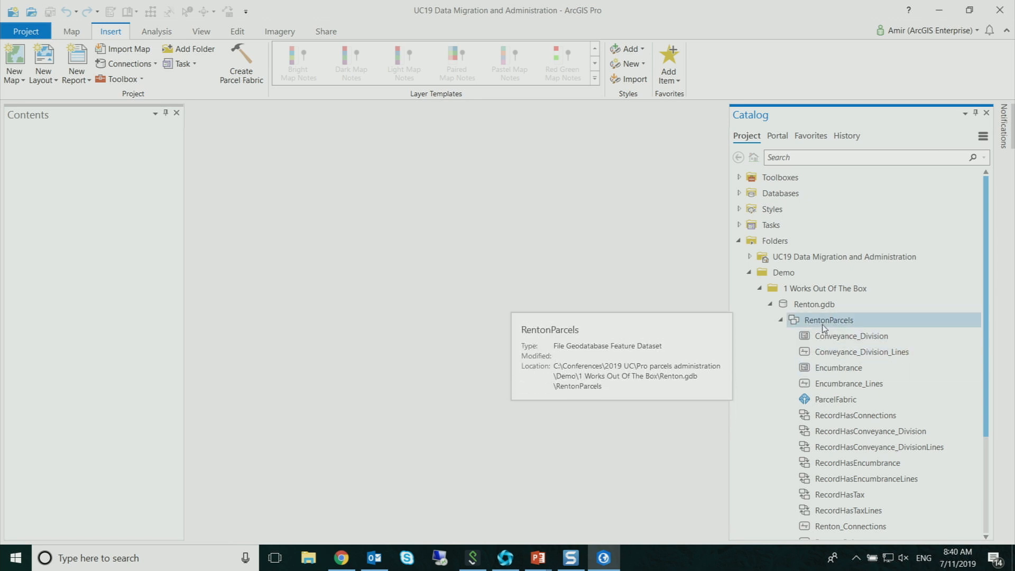
{"action": "left_click", "coordinate": [837, 400]}
{"action": "right_click", "coordinate": [837, 400]}
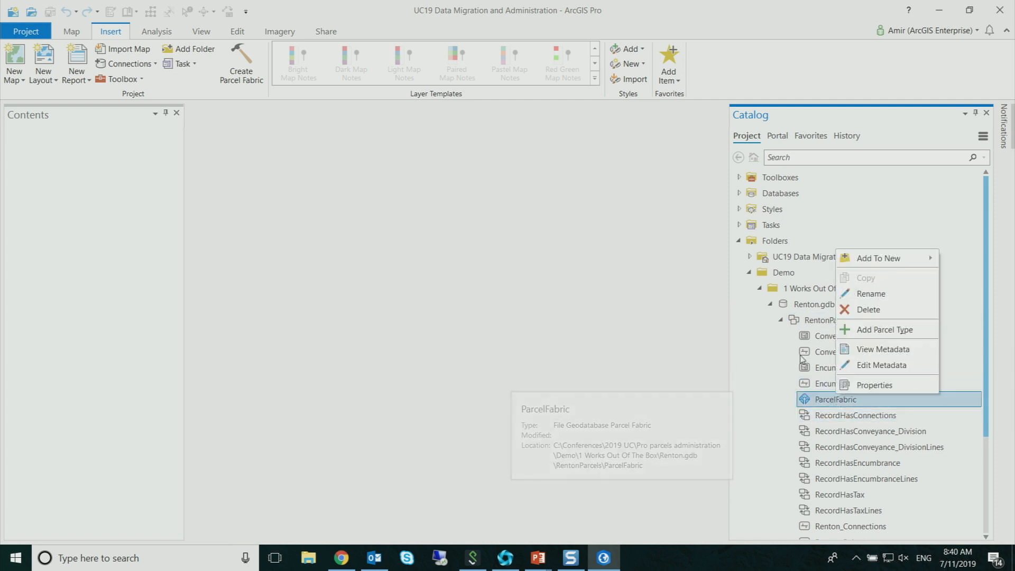
{"action": "left_click", "coordinate": [774, 368]}
Add the Tax feature class from the RentonParcels dataset to a new map.
{"action": "scroll", "coordinate": [797, 430], "scroll_direction": "down", "scroll_amount": 2}
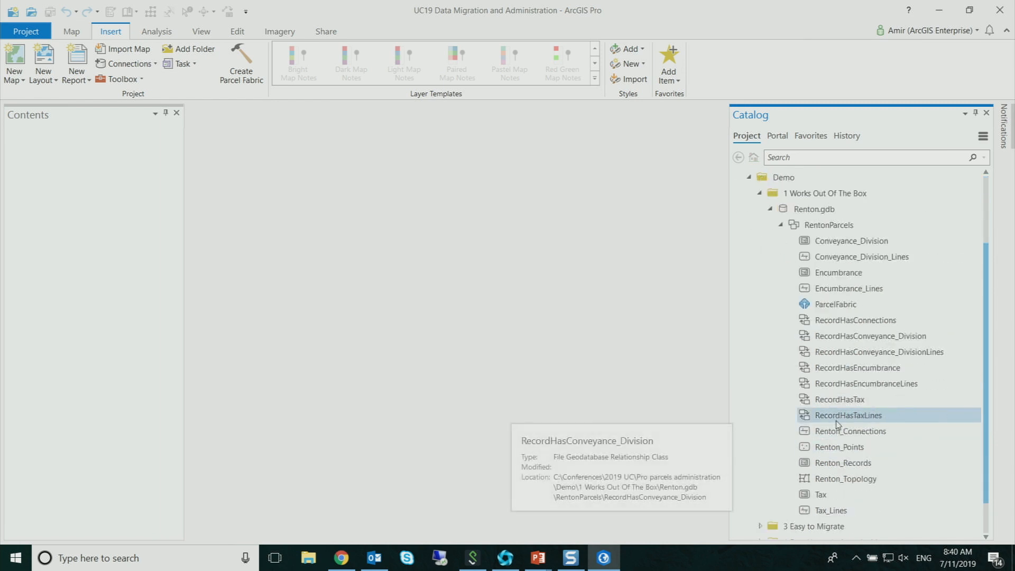
{"action": "right_click", "coordinate": [822, 495]}
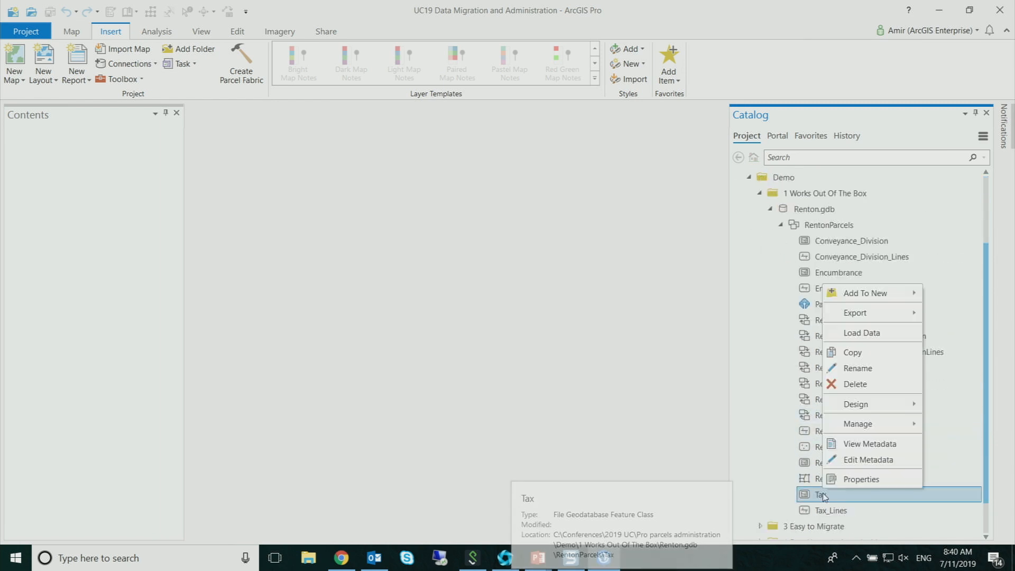
{"action": "mouse_move", "coordinate": [905, 300]}
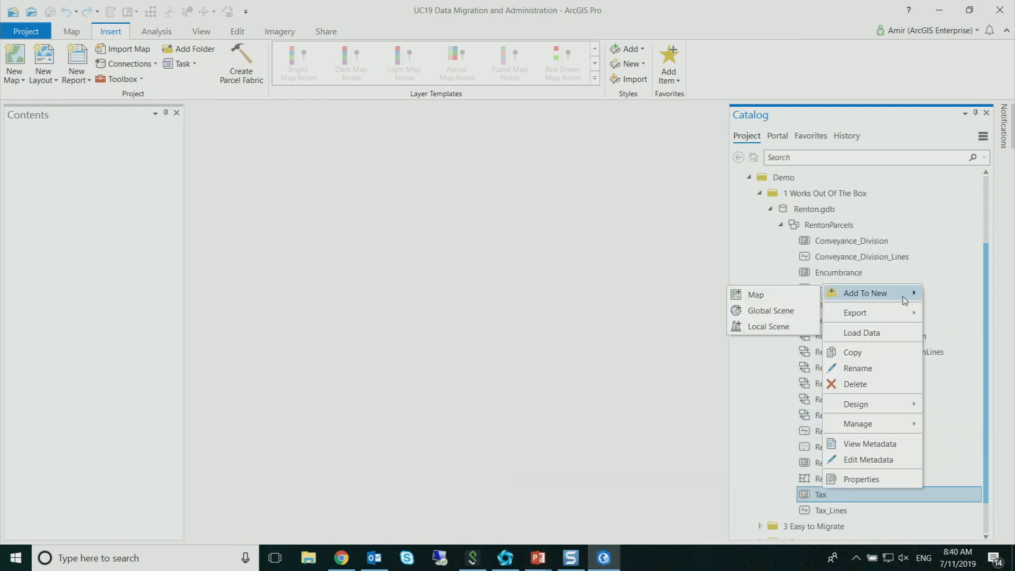
{"action": "left_click", "coordinate": [761, 296]}
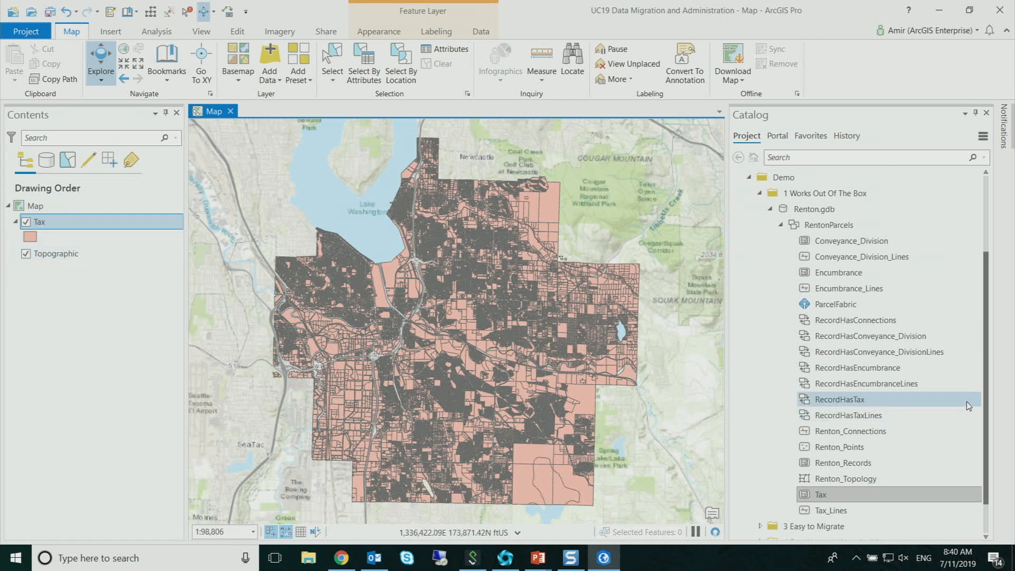
Remove the Tax layer from the map and add the ParcelFabric dataset from RentonParcels to the current map instead.
{"action": "right_click", "coordinate": [62, 224]}
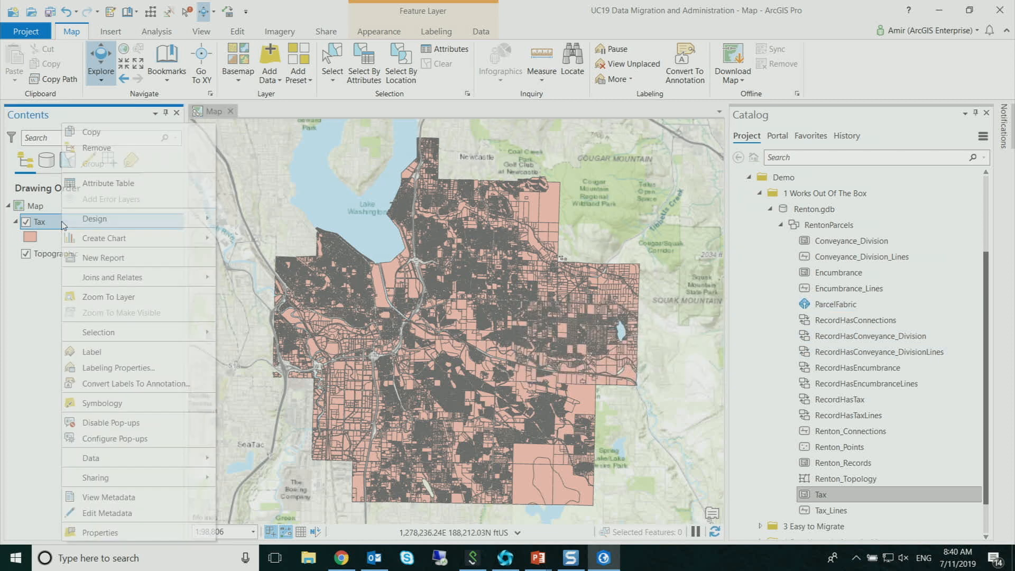
{"action": "left_click", "coordinate": [86, 150]}
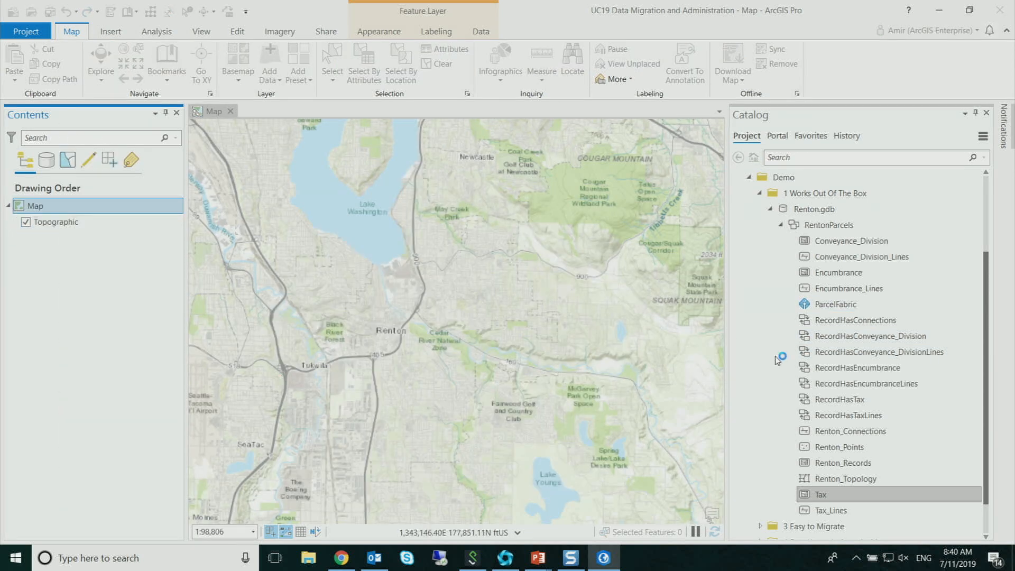
{"action": "right_click", "coordinate": [839, 306]}
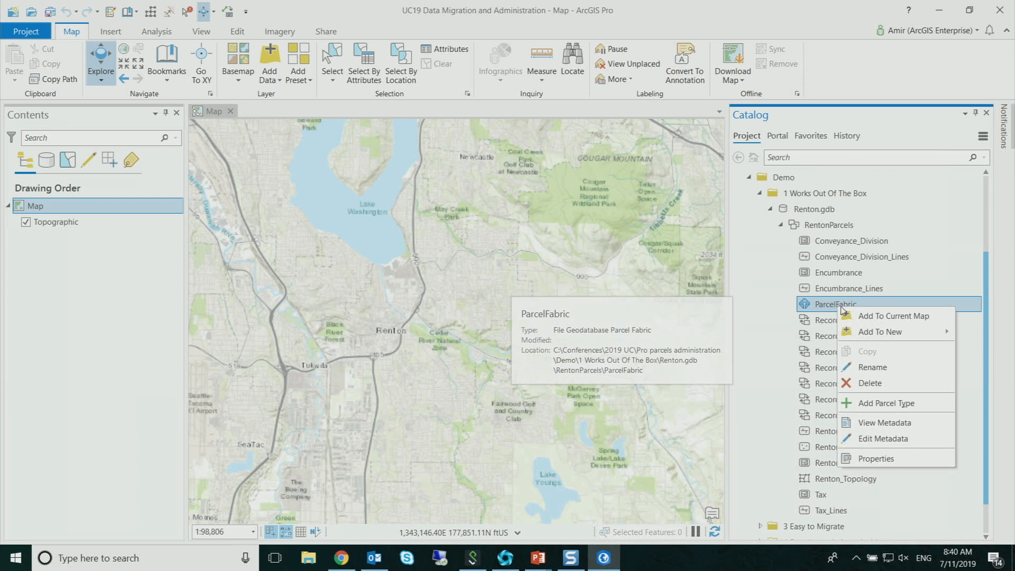
{"action": "left_click", "coordinate": [876, 315]}
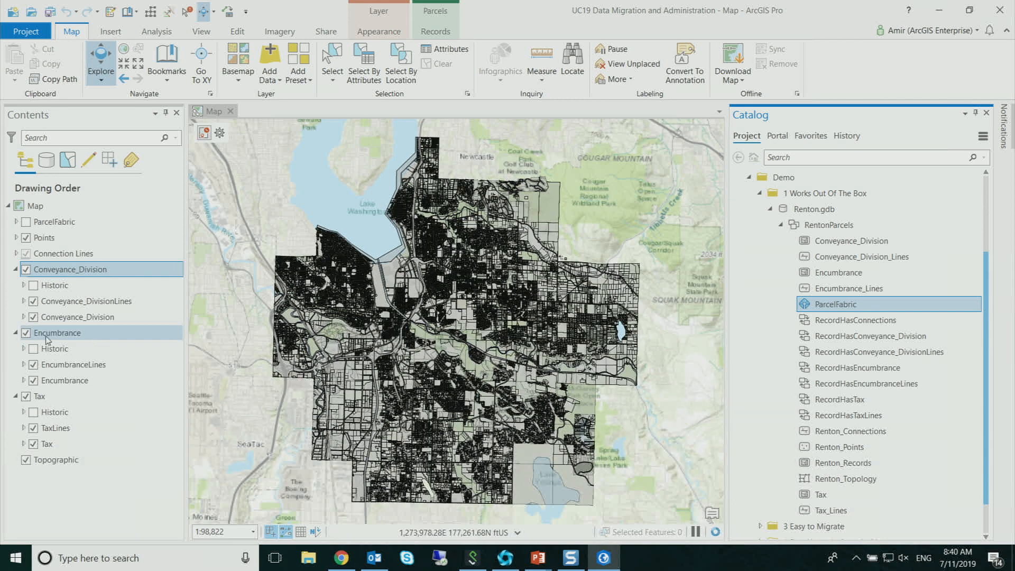
Hide the Encumbrance and Conveyance_Division group layers and inspect the tax parcels around SE 162nd St and SE 164th St up close.
{"action": "left_click", "coordinate": [26, 333]}
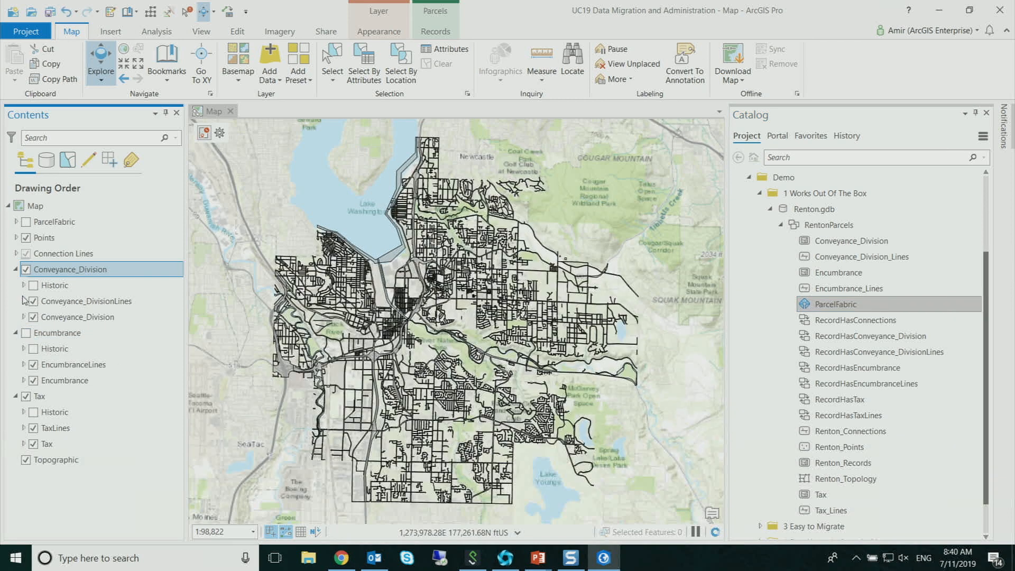
{"action": "left_click", "coordinate": [26, 270]}
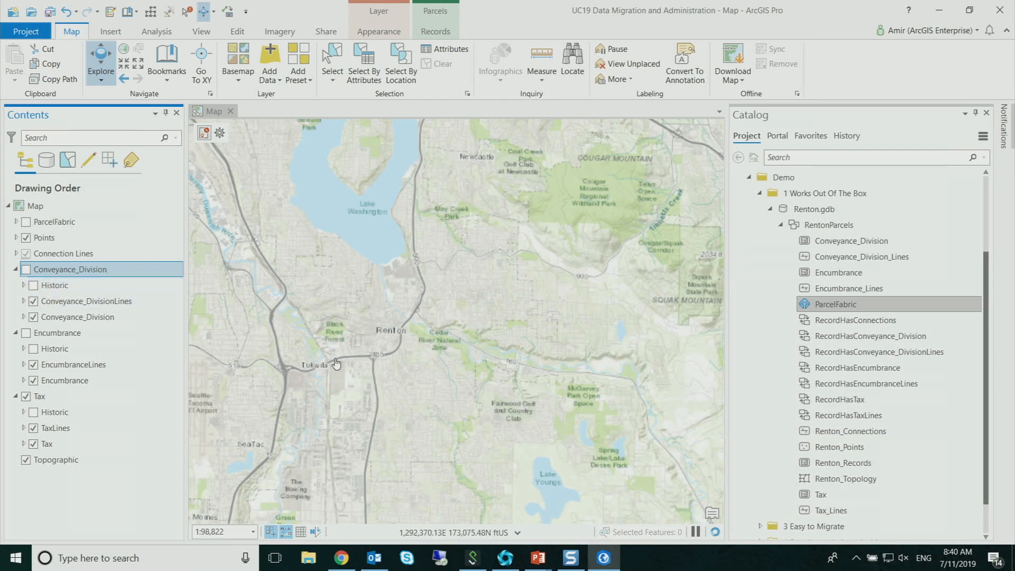
{"action": "scroll", "coordinate": [426, 373], "scroll_direction": "up", "scroll_amount": 5}
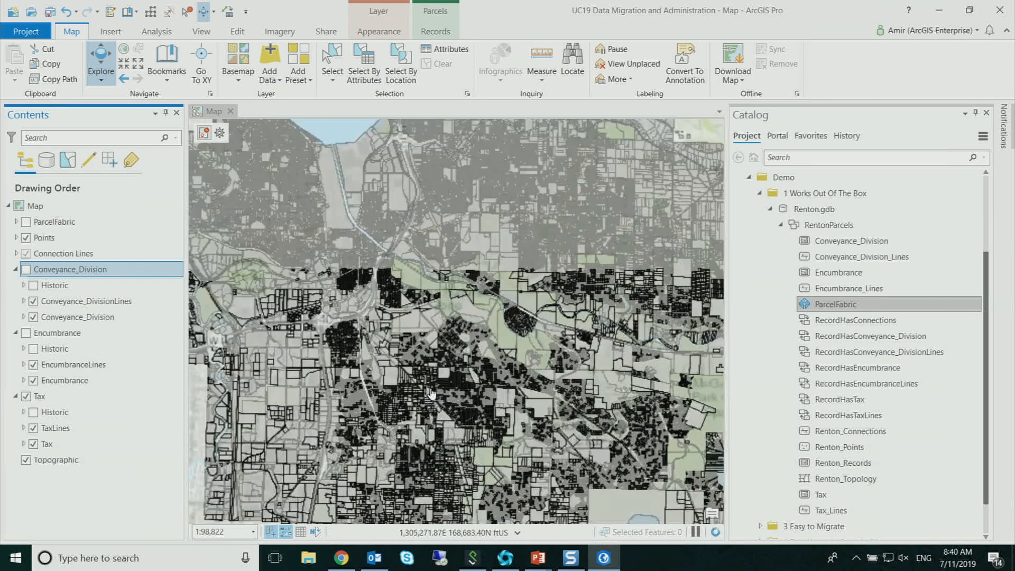
{"action": "scroll", "coordinate": [434, 340], "scroll_direction": "up", "scroll_amount": 3}
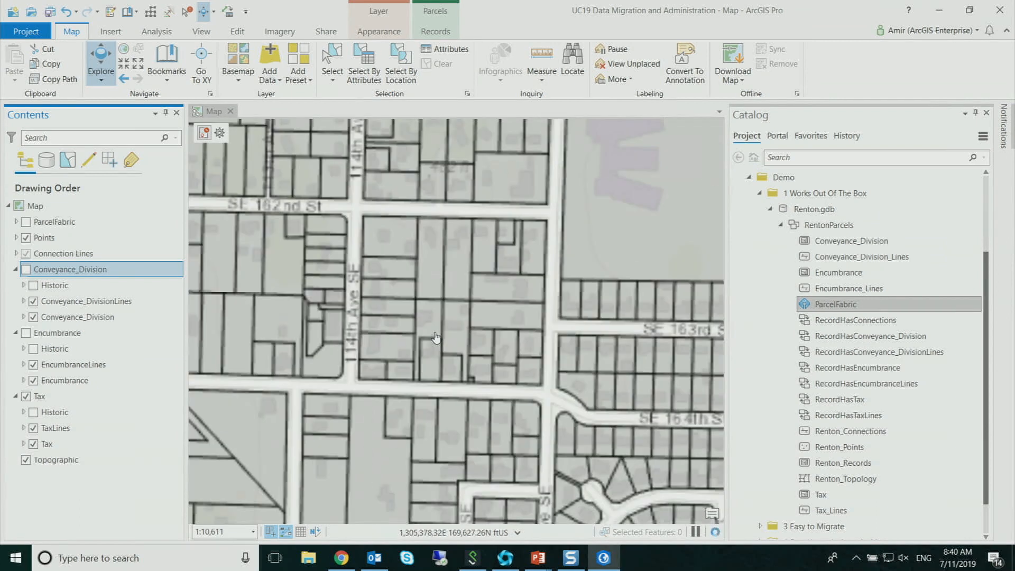
{"action": "scroll", "coordinate": [478, 290], "scroll_direction": "up", "scroll_amount": 1}
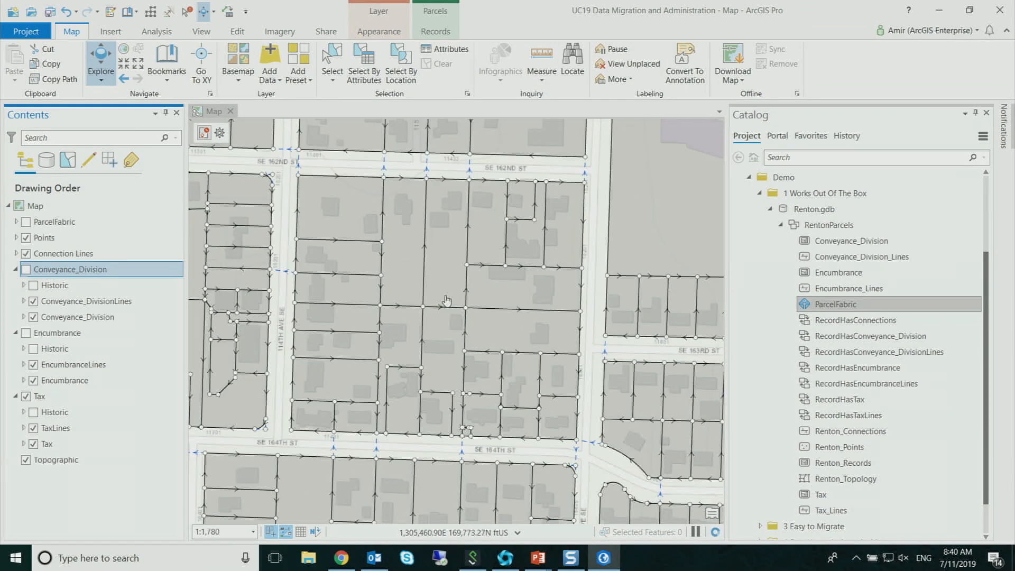
{"action": "scroll", "coordinate": [446, 300], "scroll_direction": "up", "scroll_amount": 2}
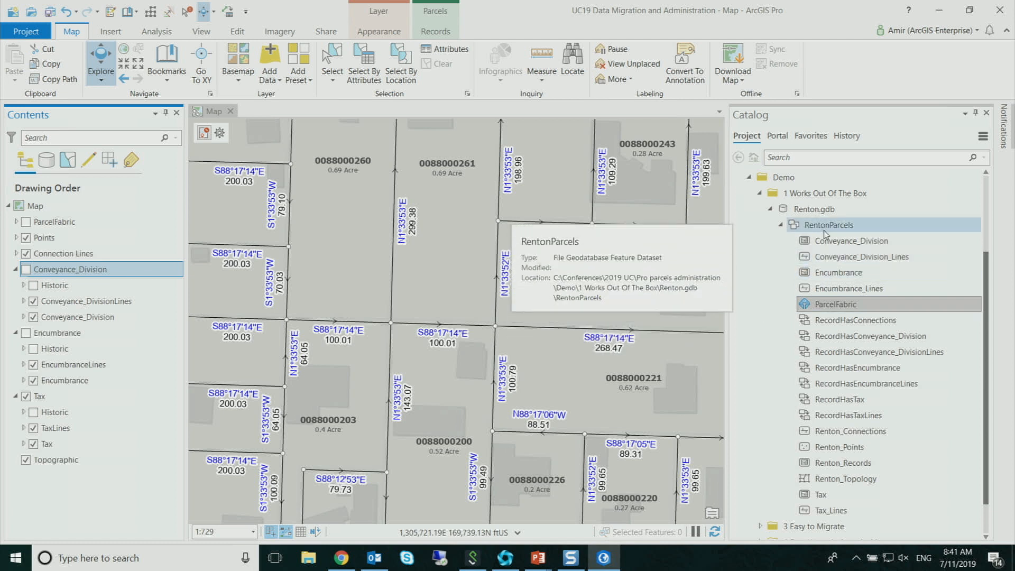
Review the parcel fabric details, parcel types and parcel rules in the properties of the ParcelFabric dataset.
{"action": "mouse_move", "coordinate": [833, 306]}
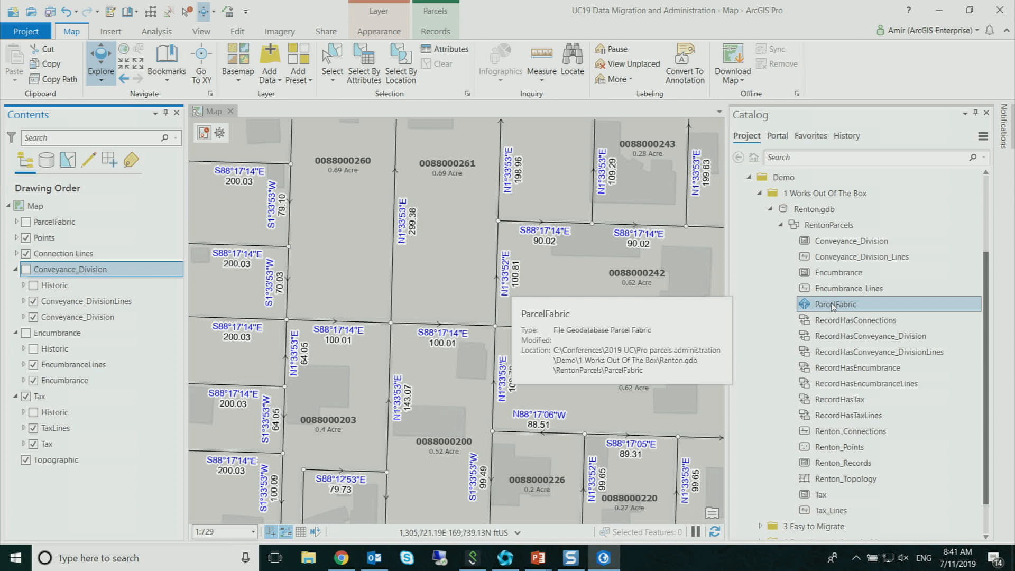
{"action": "right_click", "coordinate": [833, 305]}
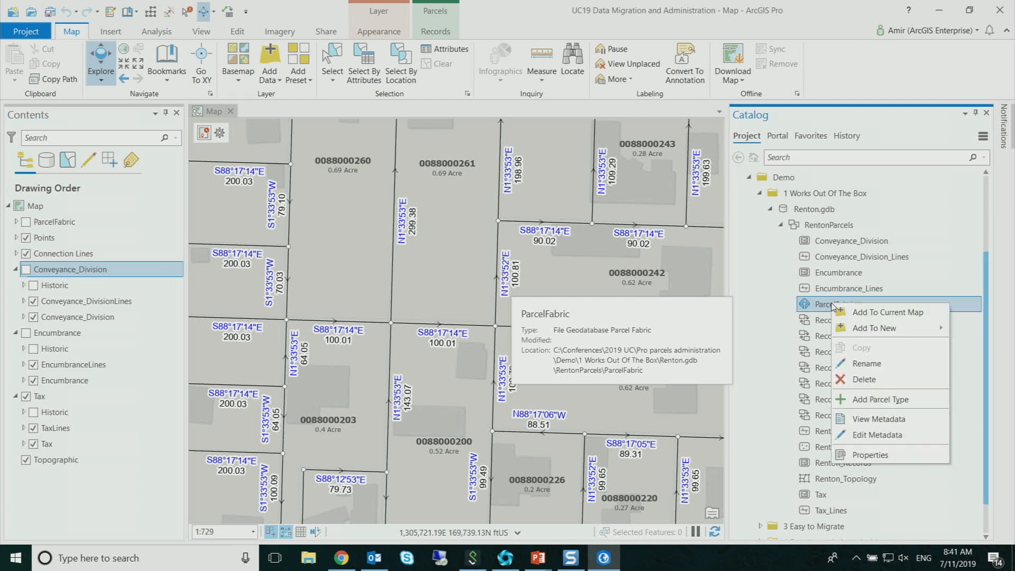
{"action": "left_click", "coordinate": [865, 455]}
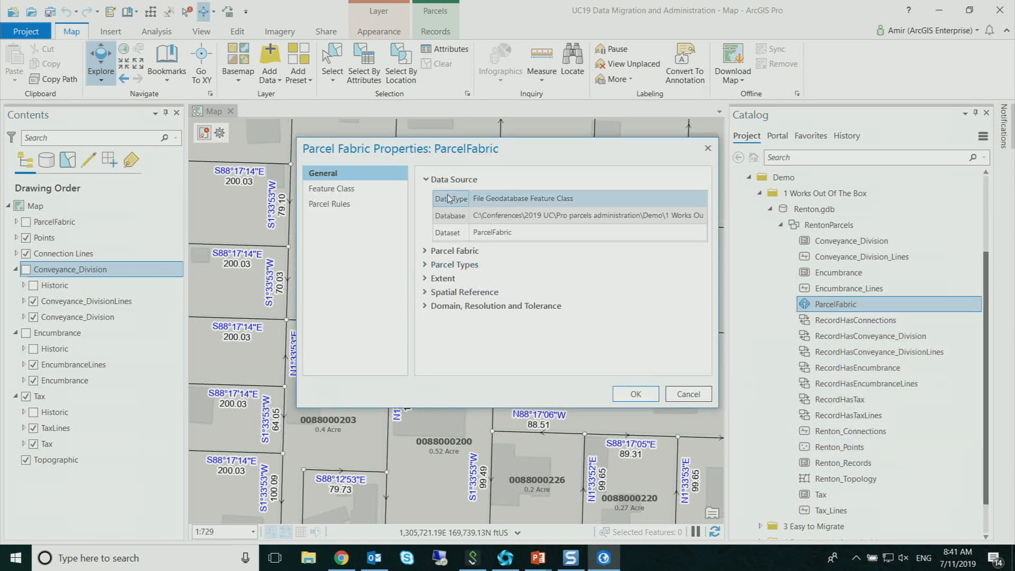
{"action": "left_click", "coordinate": [426, 251]}
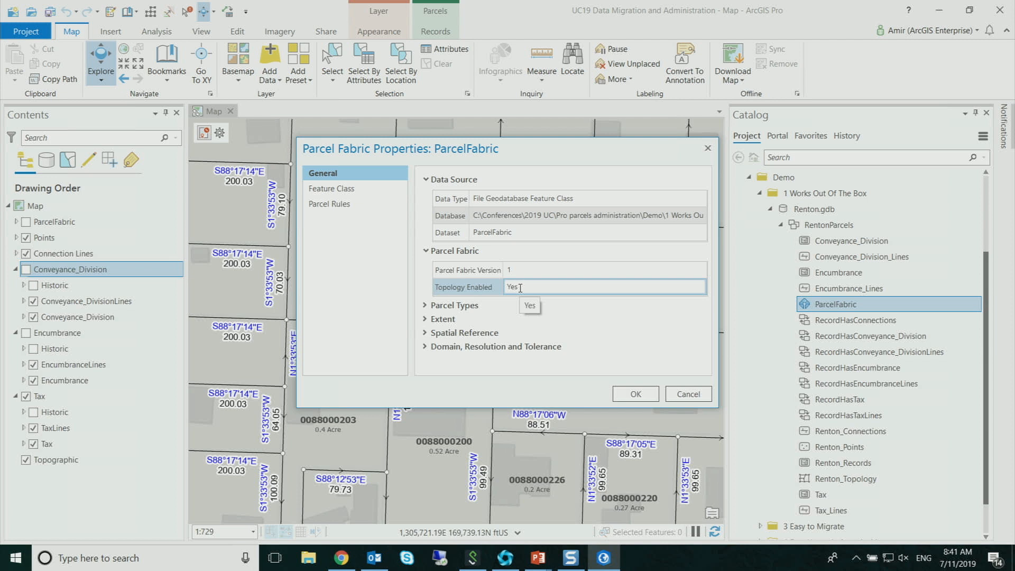
{"action": "left_click", "coordinate": [426, 251]}
{"action": "left_click", "coordinate": [425, 264]}
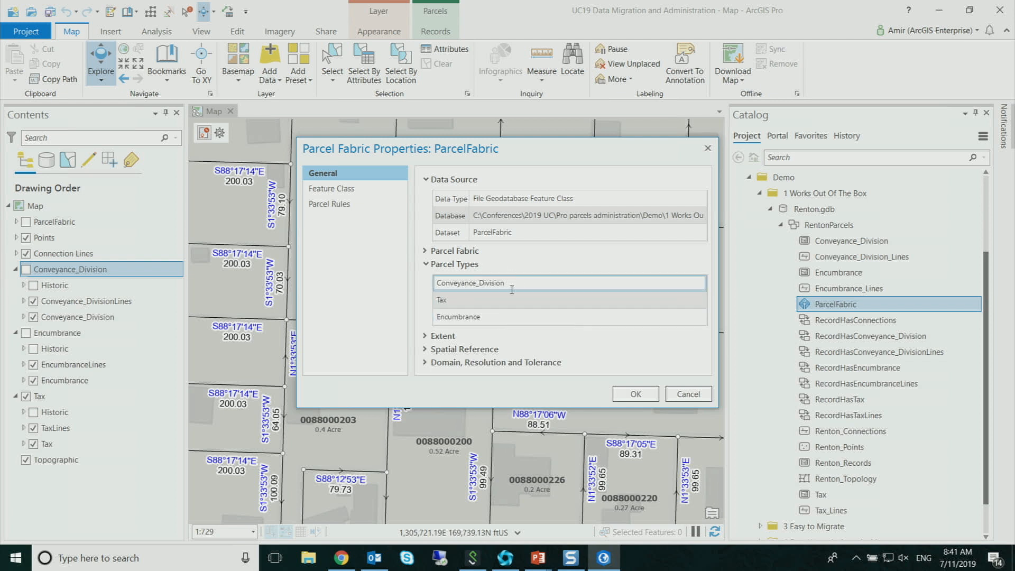
{"action": "left_click", "coordinate": [452, 277]}
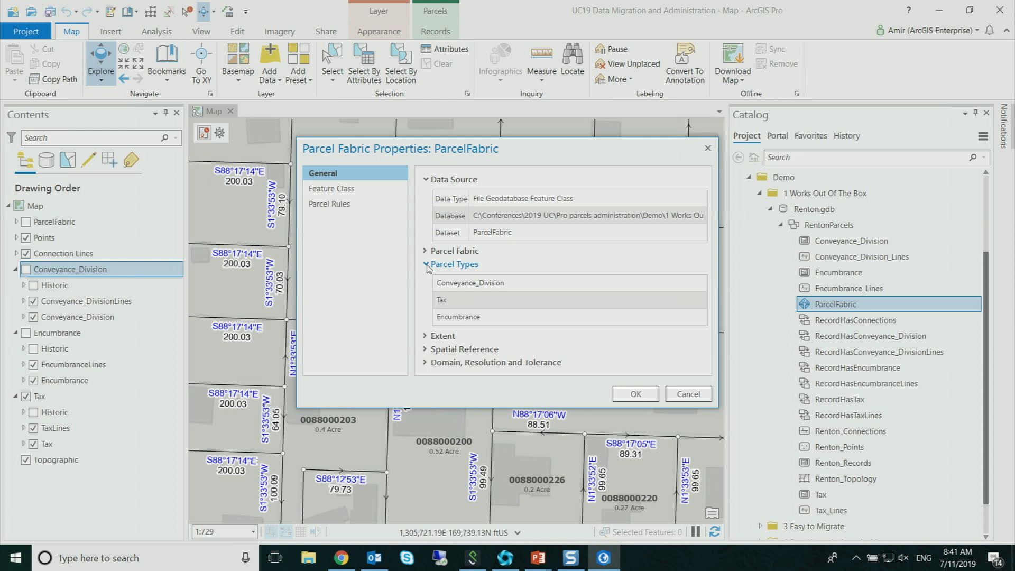
{"action": "left_click", "coordinate": [426, 266]}
{"action": "left_click", "coordinate": [333, 204]}
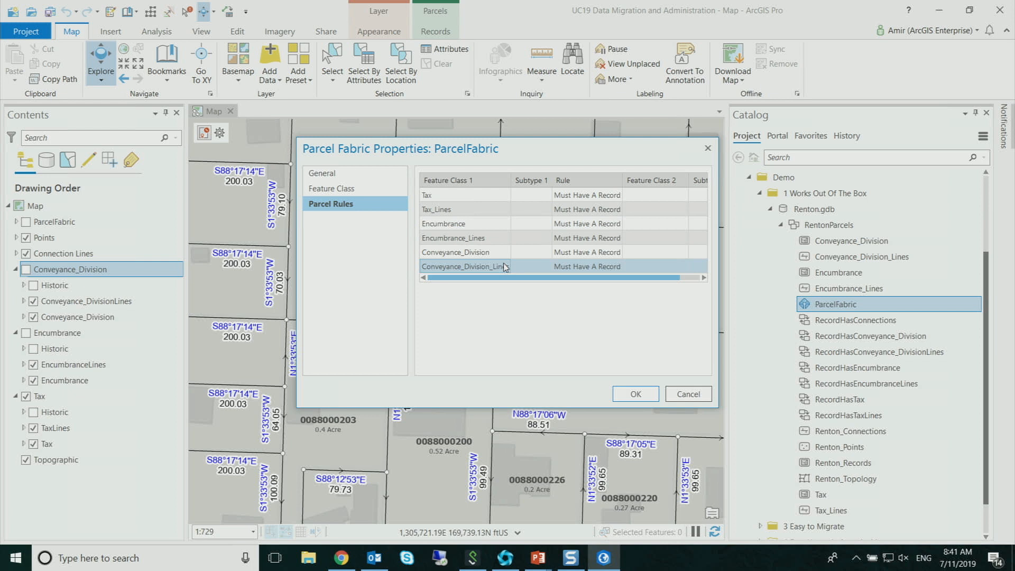
{"action": "left_click", "coordinate": [707, 148]}
Review the topology rules in the properties of Renton_Topology and close the dialog.
{"action": "right_click", "coordinate": [835, 479]}
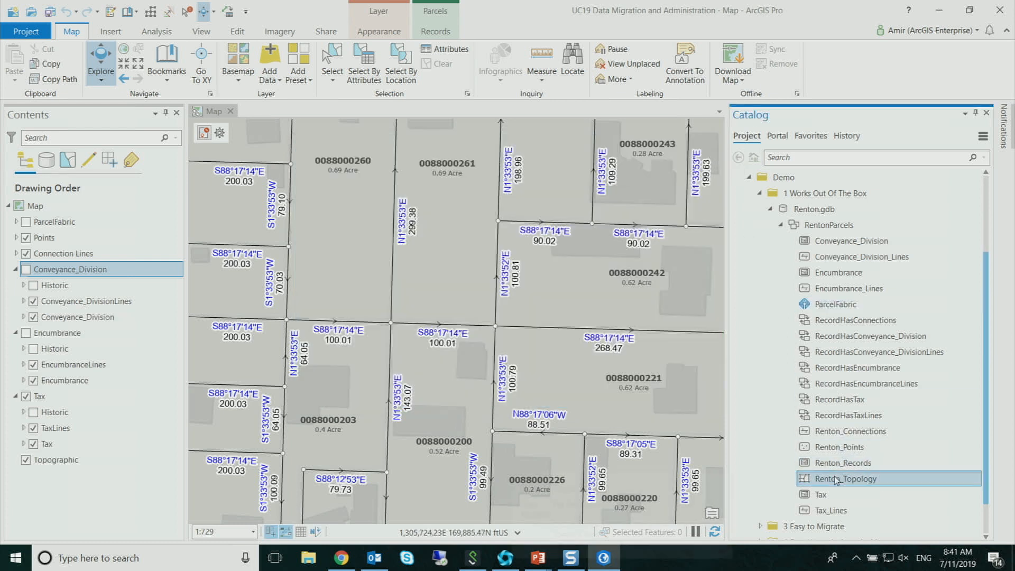
{"action": "left_click", "coordinate": [849, 464]}
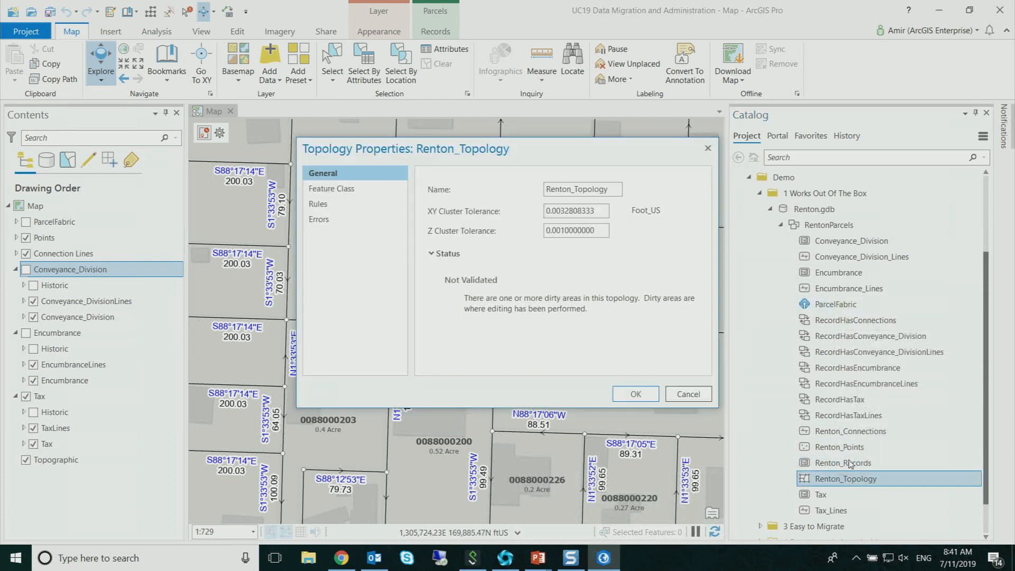
{"action": "left_click", "coordinate": [328, 205]}
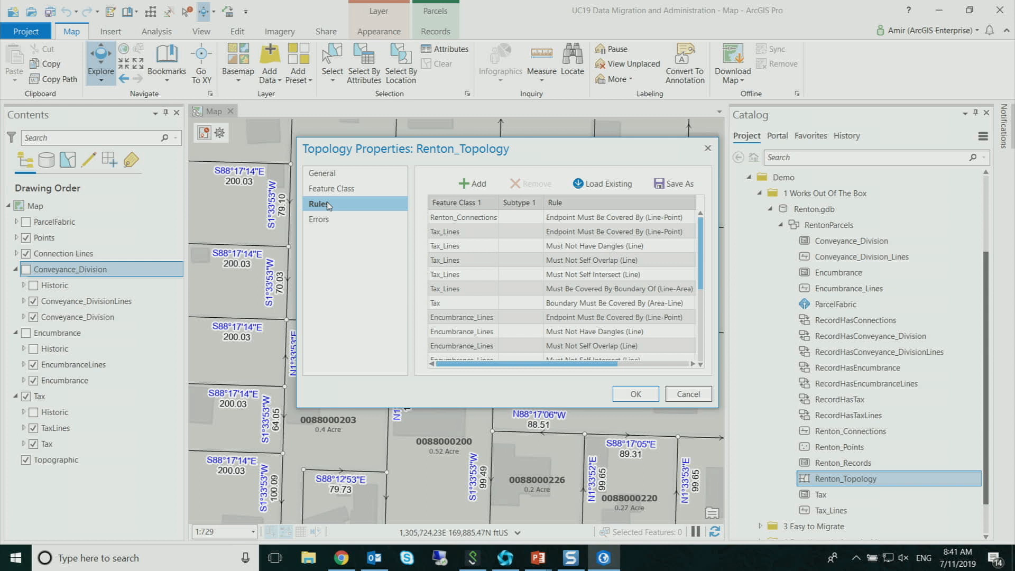
{"action": "left_click", "coordinate": [708, 148]}
Open the Renton feature layer in the portal's My Content to examine the layers published in it.
{"action": "mouse_move", "coordinate": [821, 227]}
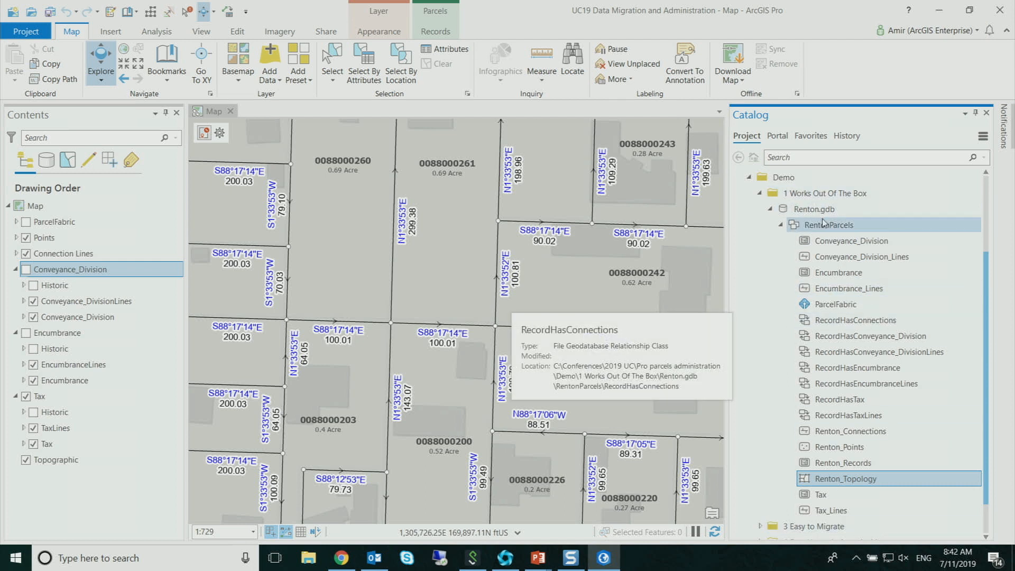
{"action": "left_click", "coordinate": [782, 138]}
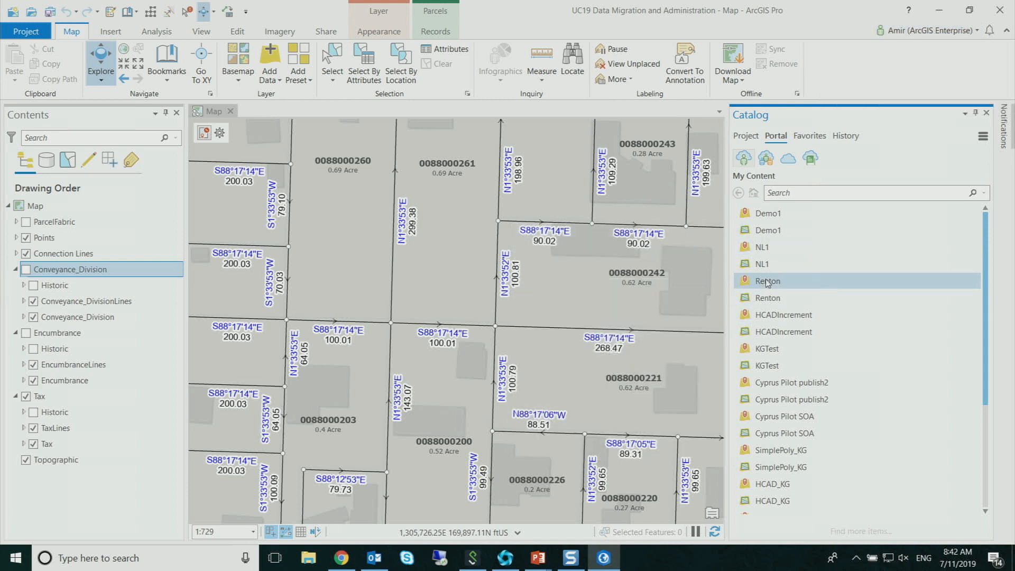
{"action": "mouse_move", "coordinate": [767, 284]}
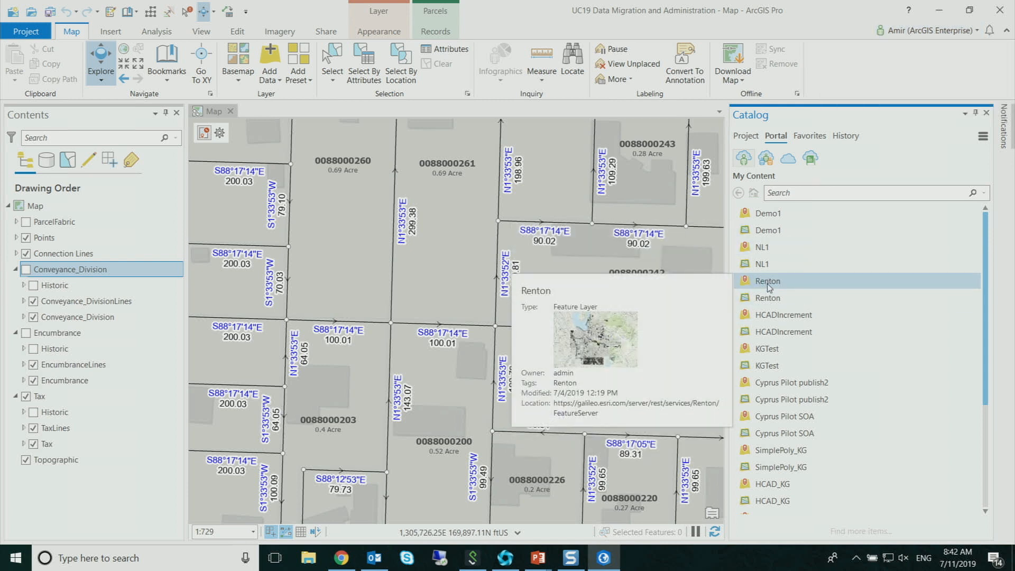
{"action": "mouse_move", "coordinate": [774, 303]}
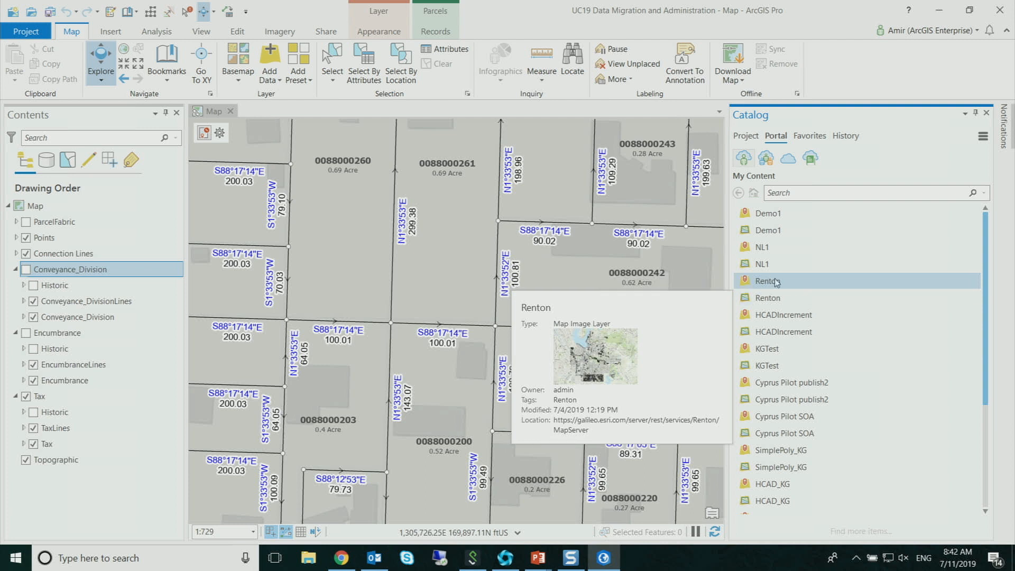
{"action": "left_click", "coordinate": [775, 286]}
{"action": "double_click", "coordinate": [775, 286]}
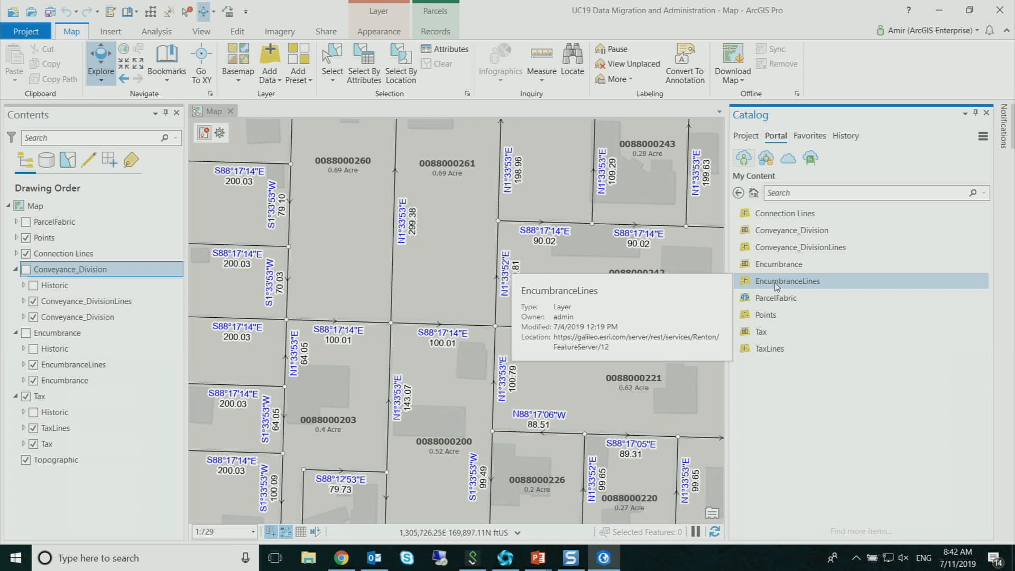
Add the published ParcelFabric layer from the portal's Renton feature layer to a new map.
{"action": "right_click", "coordinate": [777, 297]}
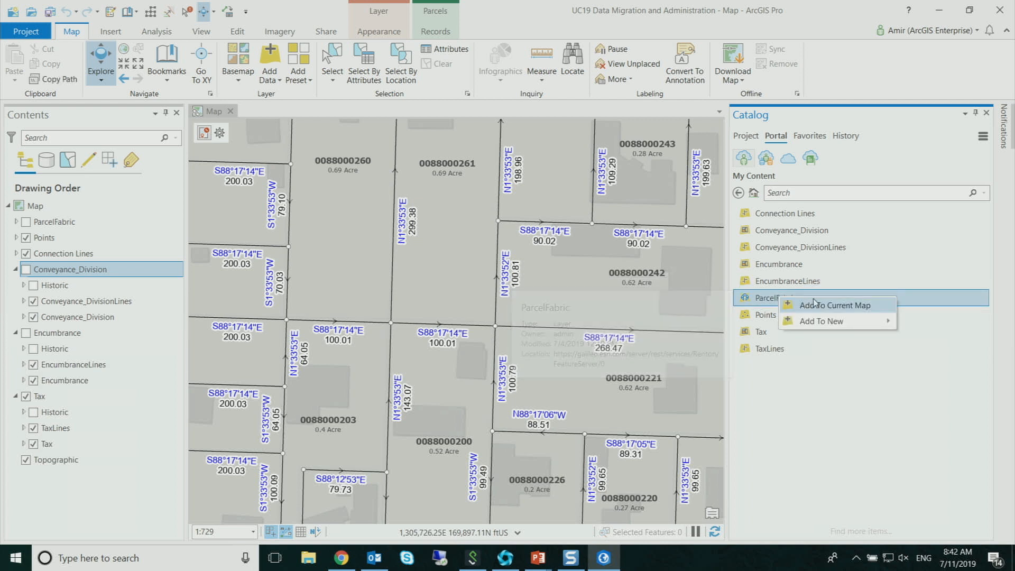
{"action": "mouse_move", "coordinate": [827, 324]}
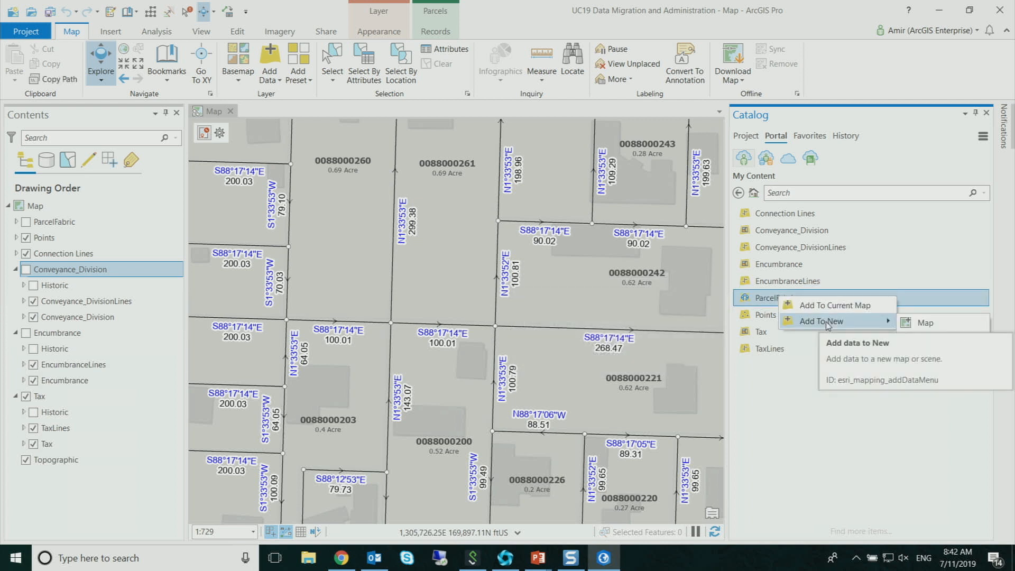
{"action": "left_click", "coordinate": [913, 326]}
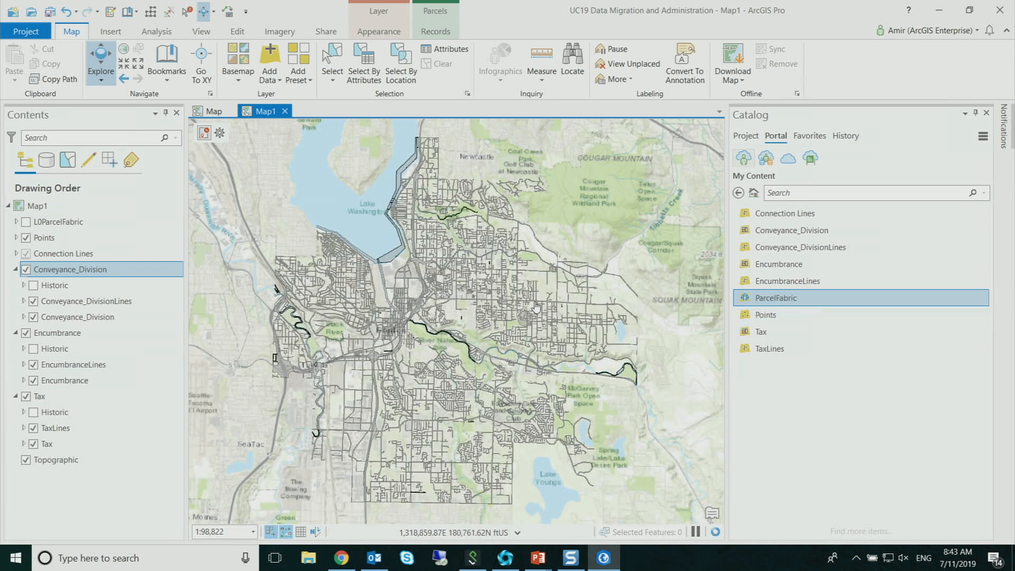
Hide the Conveyance_Division and Encumbrance group layers in the new map and inspect the tax parcels around Shattuck Ave S up close.
{"action": "scroll", "coordinate": [383, 332], "scroll_direction": "up", "scroll_amount": 4}
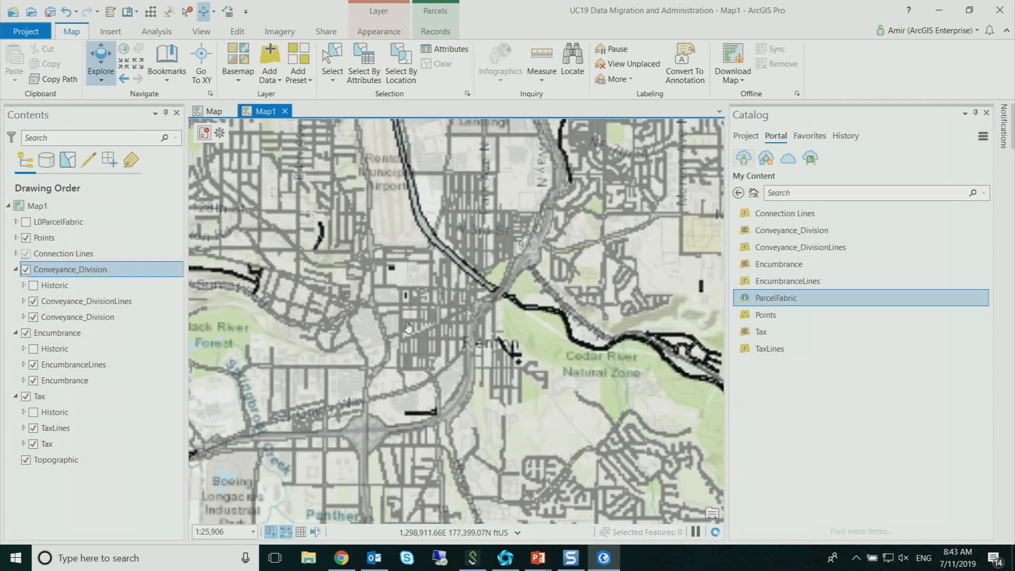
{"action": "scroll", "coordinate": [409, 325], "scroll_direction": "up", "scroll_amount": 4}
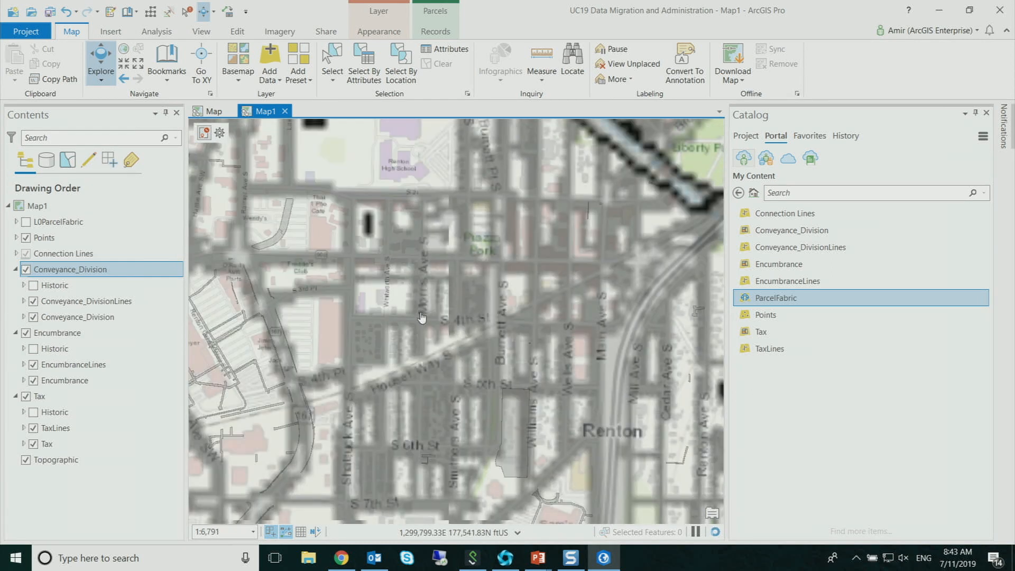
{"action": "scroll", "coordinate": [391, 297], "scroll_direction": "up", "scroll_amount": 1}
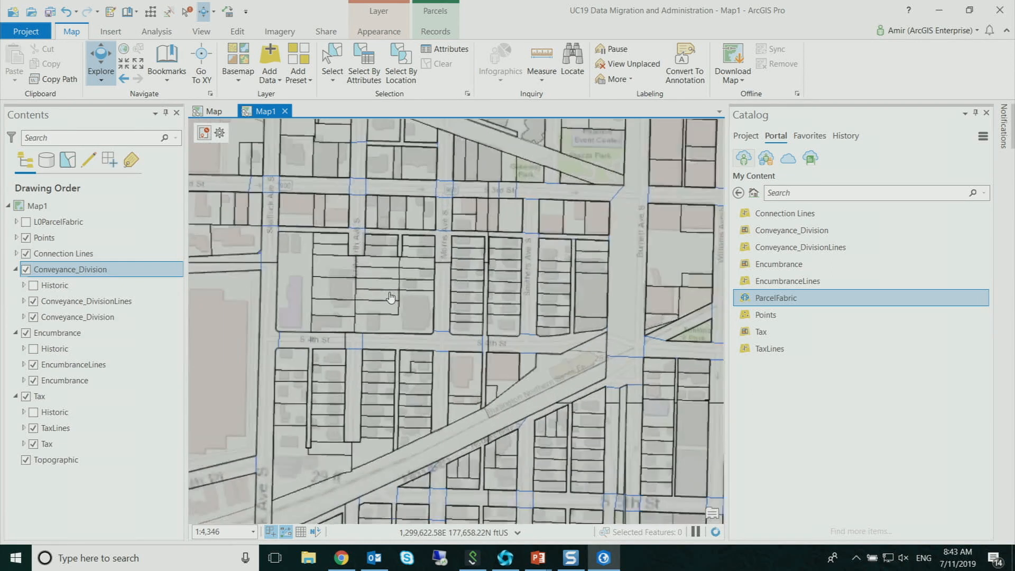
{"action": "scroll", "coordinate": [390, 297], "scroll_direction": "up", "scroll_amount": 2}
{"action": "left_click", "coordinate": [25, 269]}
{"action": "left_click", "coordinate": [26, 332]}
{"action": "left_click_drag", "start_coordinate": [344, 394], "coordinate": [376, 338]}
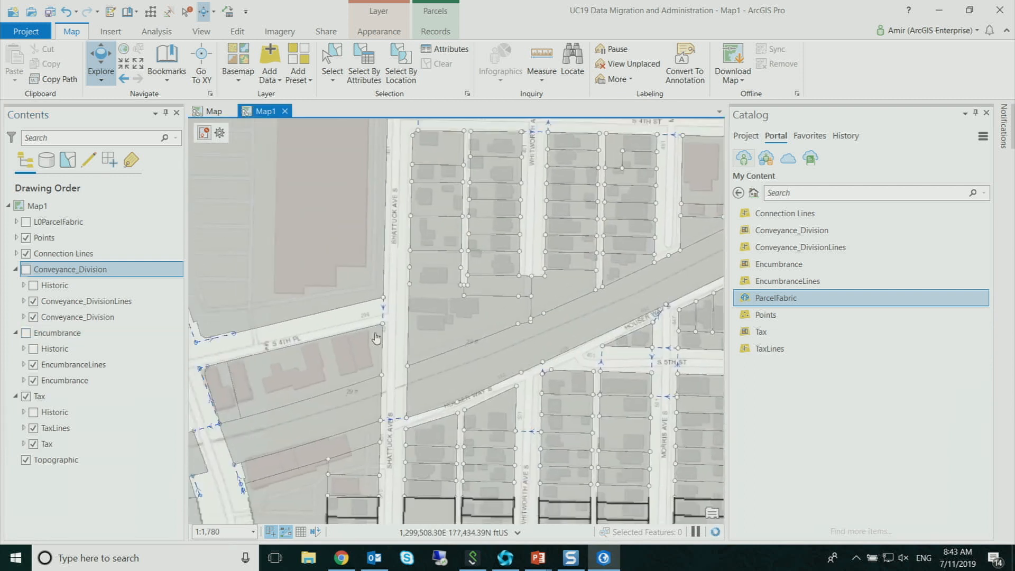
Review the data source details in the properties of the Points layer and close the dialog without changes.
{"action": "right_click", "coordinate": [45, 237]}
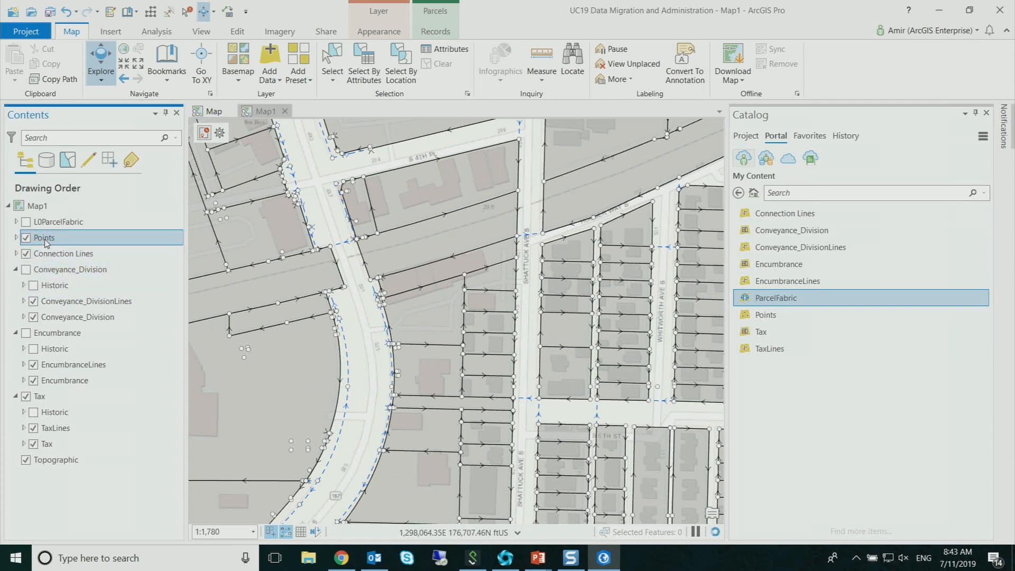
{"action": "left_click", "coordinate": [84, 532]}
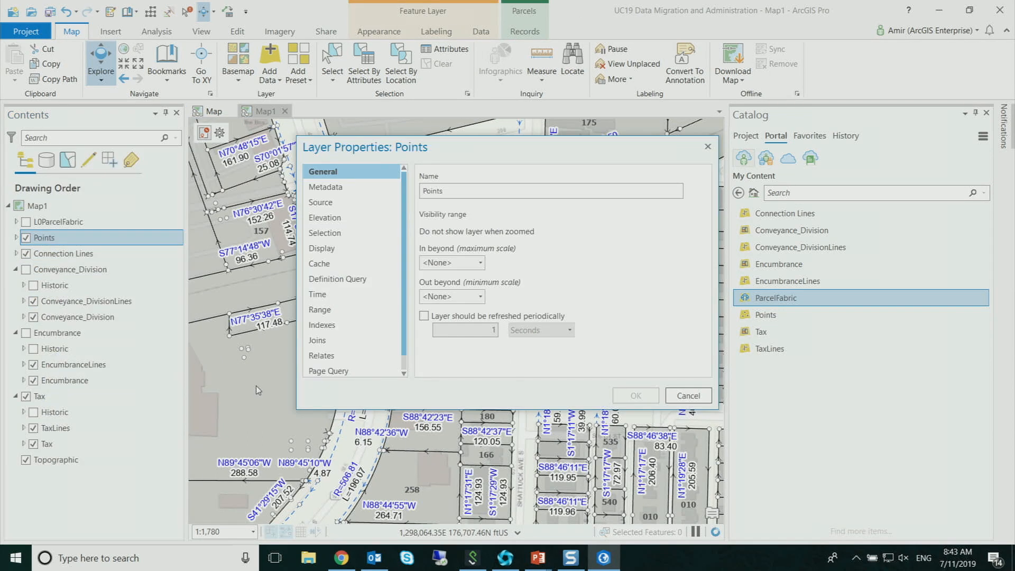
{"action": "left_click", "coordinate": [321, 202]}
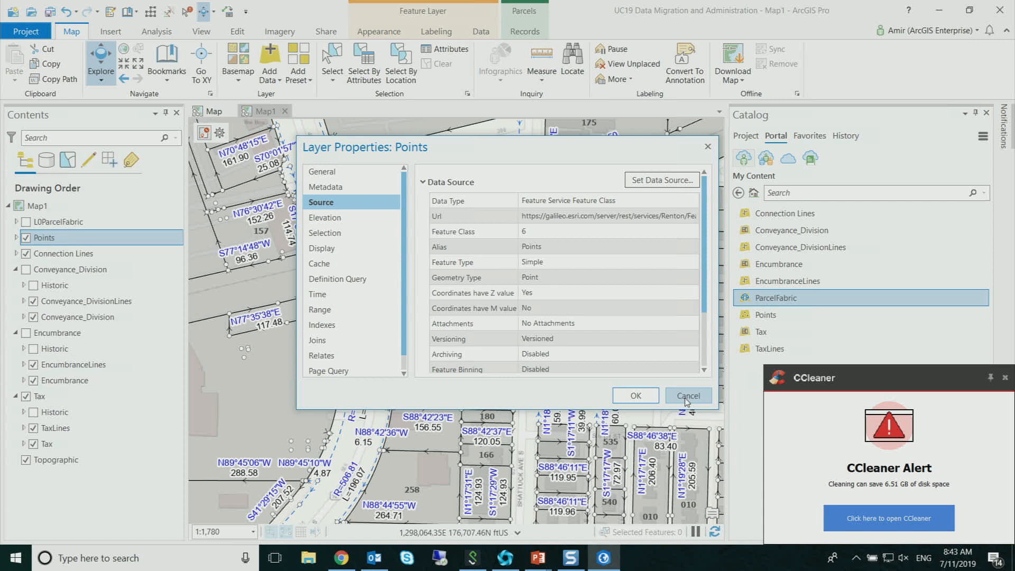
{"action": "left_click", "coordinate": [686, 401]}
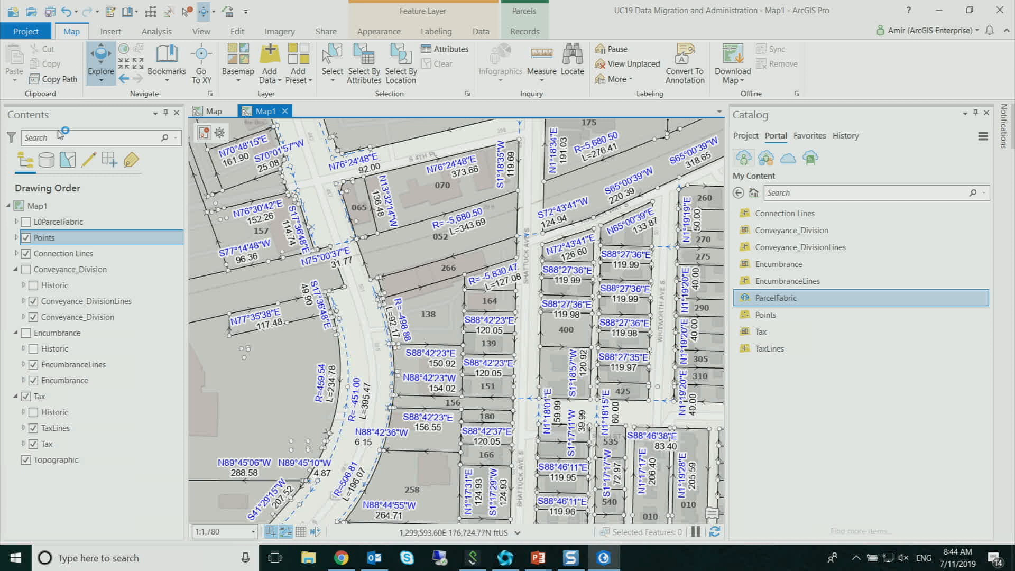
Examine the versioning tools available for the sde.DEFAULT (Renton) data source and return to the original map.
{"action": "left_click", "coordinate": [49, 164]}
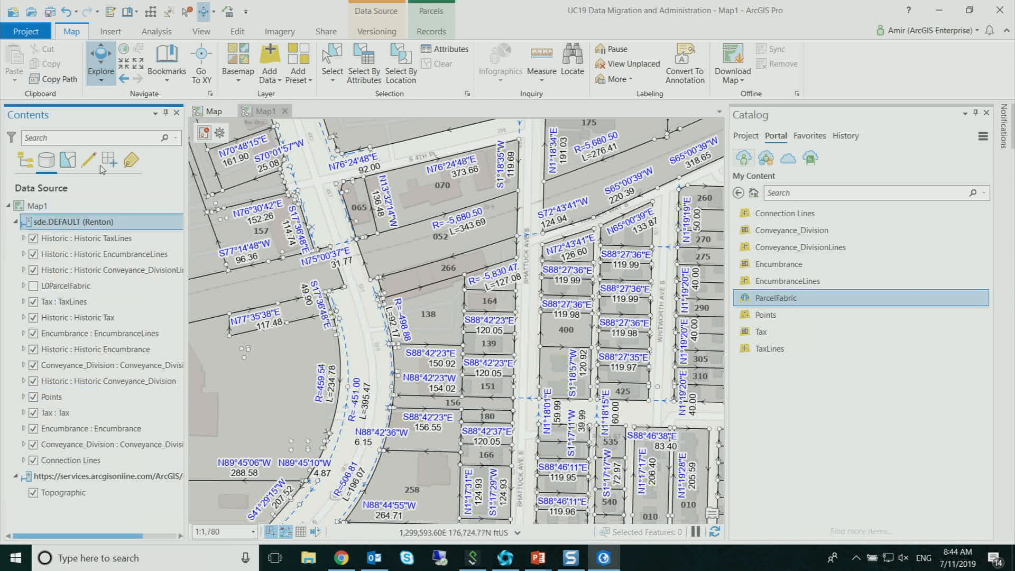
{"action": "left_click", "coordinate": [374, 33]}
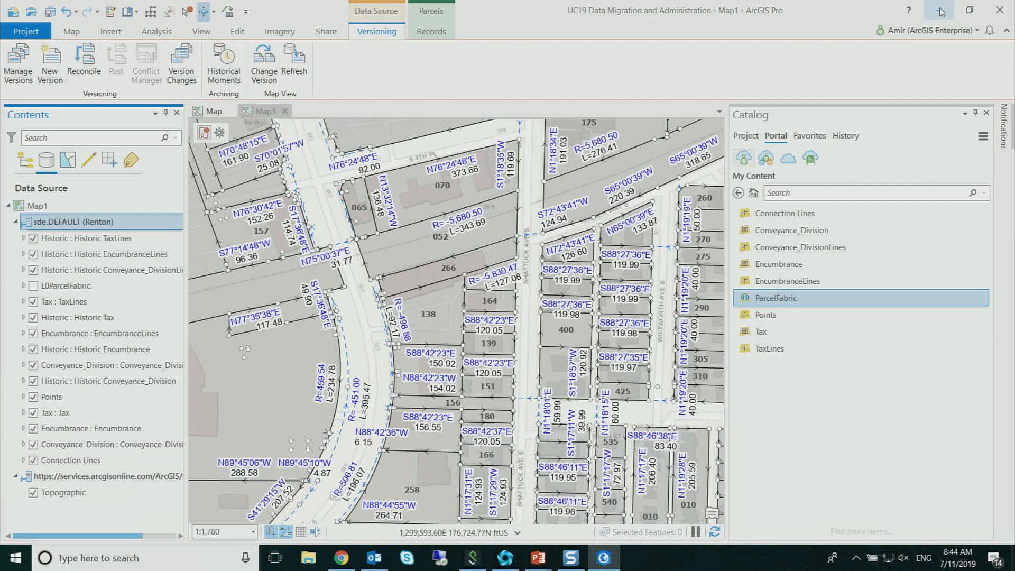
{"action": "left_click", "coordinate": [214, 111]}
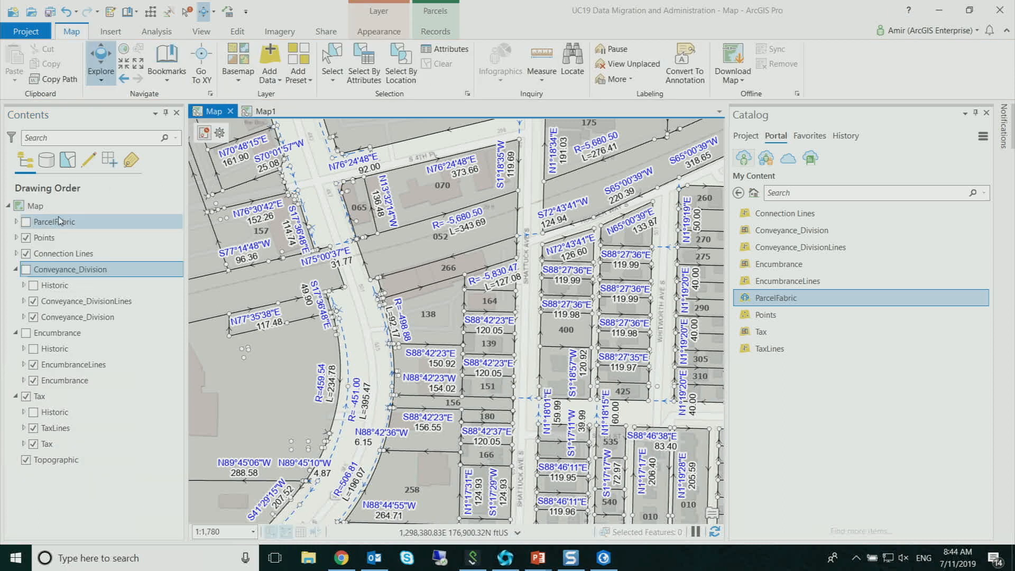
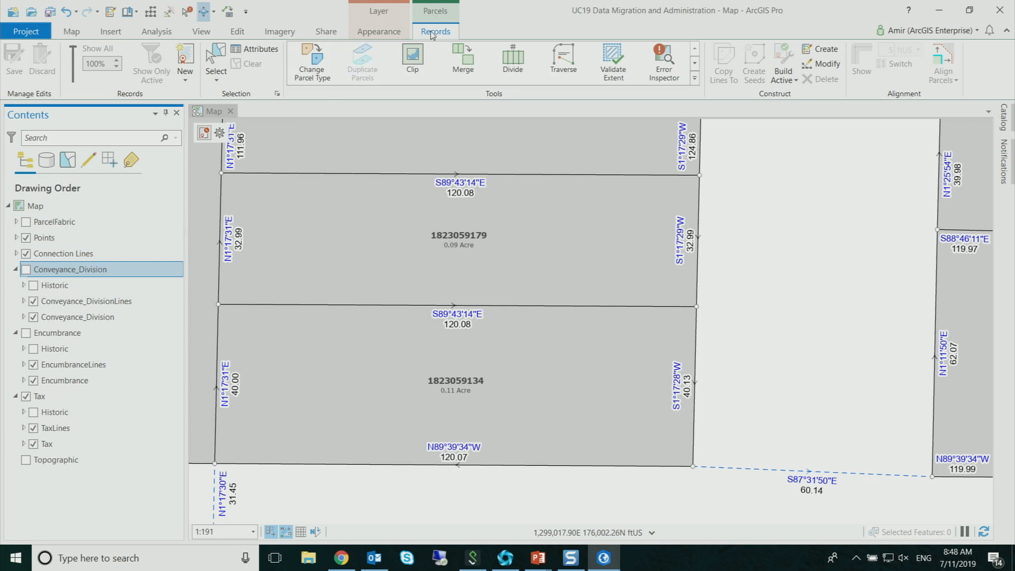
Create a new parcel record named R123 with the record type Merge.
{"action": "left_click", "coordinate": [193, 73]}
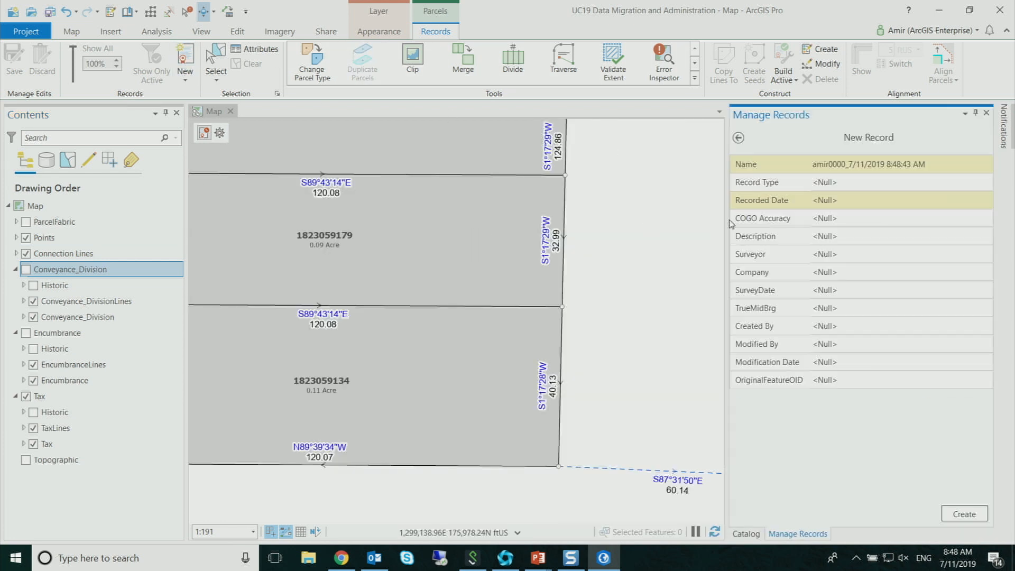
{"action": "left_click", "coordinate": [857, 164]}
{"action": "type", "text": "R123"}
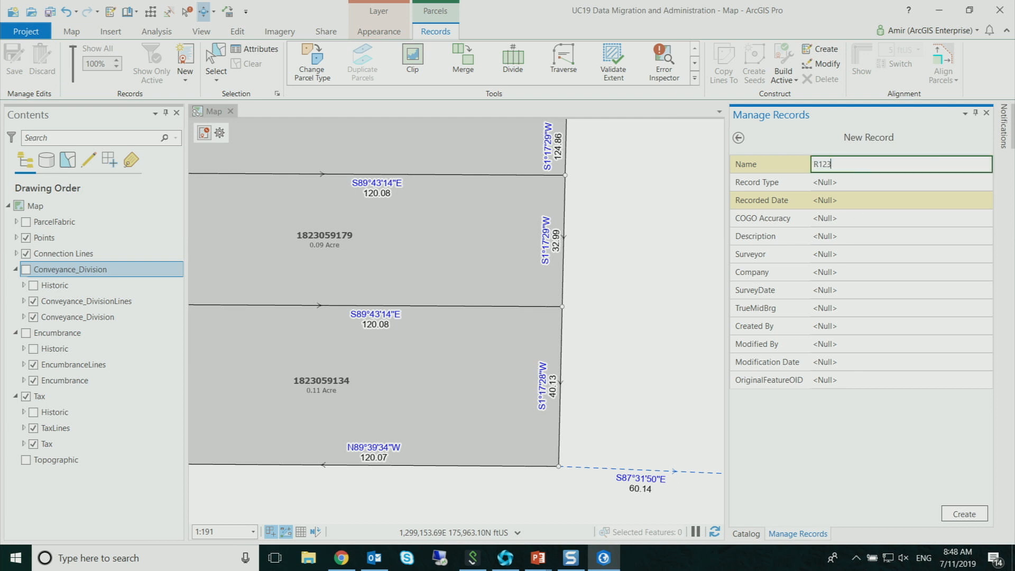
{"action": "left_click", "coordinate": [868, 180]}
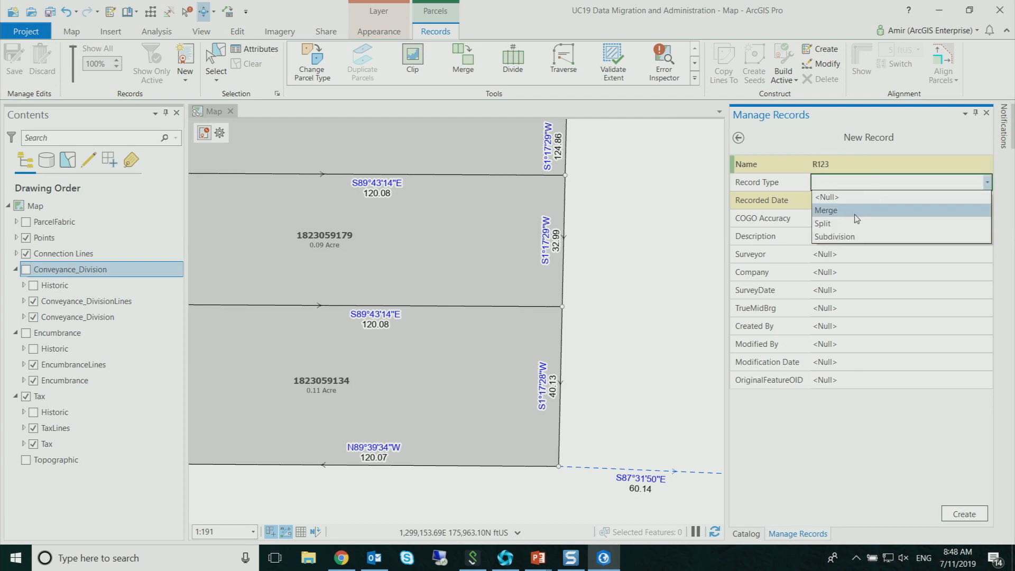
{"action": "left_click", "coordinate": [856, 210]}
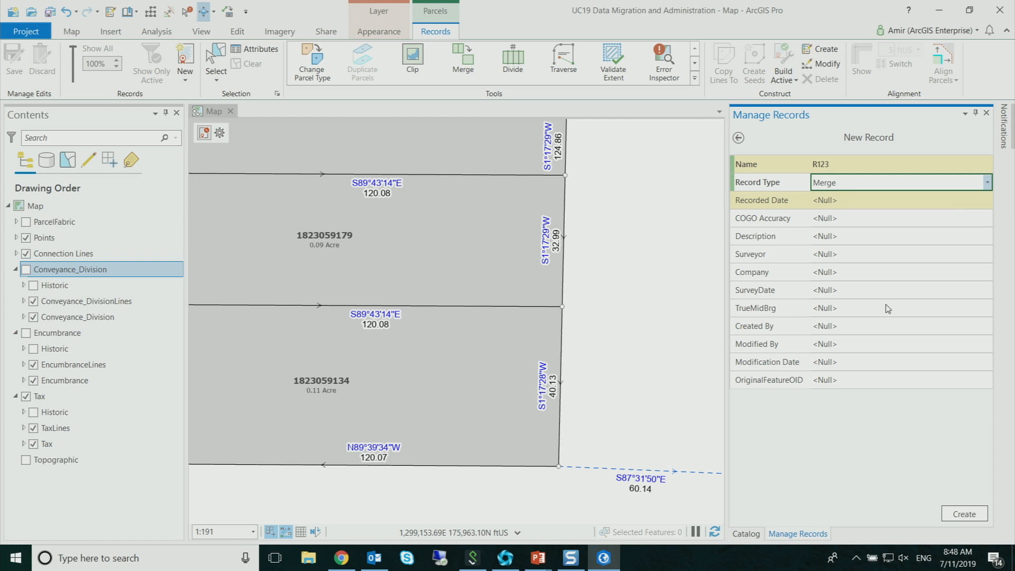
{"action": "left_click", "coordinate": [965, 513]}
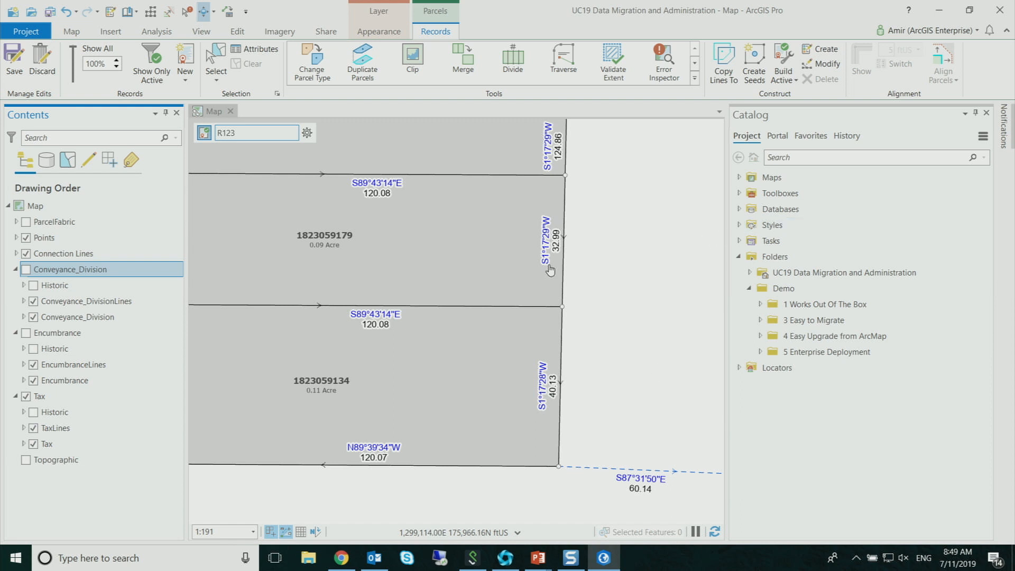
{"action": "left_click_drag", "start_coordinate": [407, 293], "coordinate": [489, 287]}
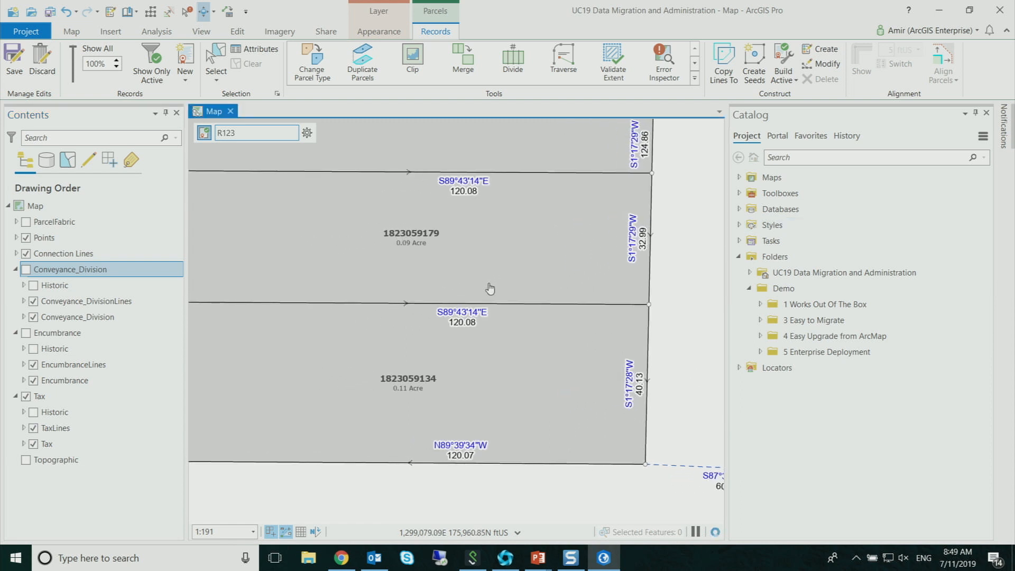
{"action": "left_click", "coordinate": [215, 64]}
{"action": "left_click", "coordinate": [410, 243]}
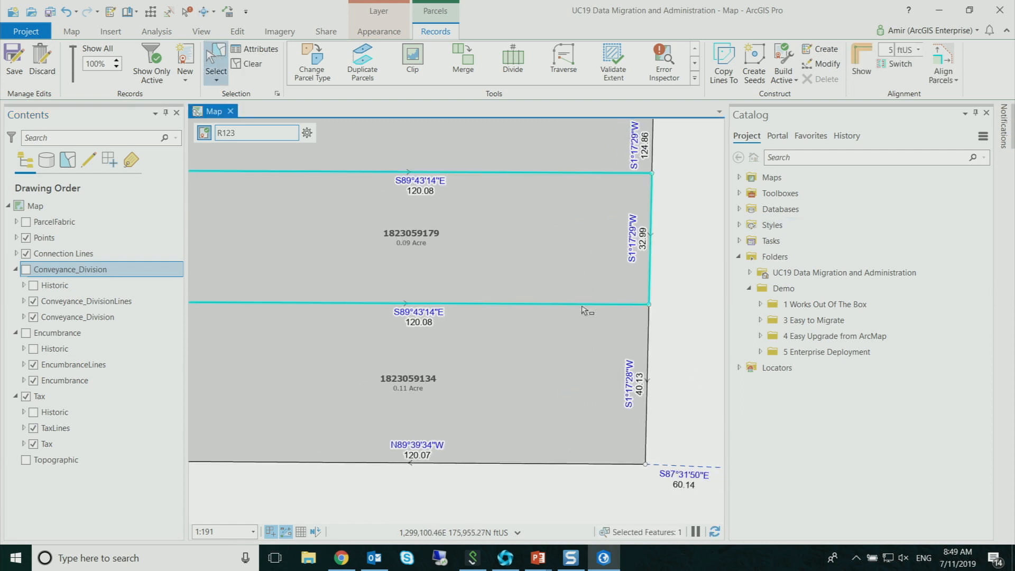
{"action": "left_click", "coordinate": [261, 49]}
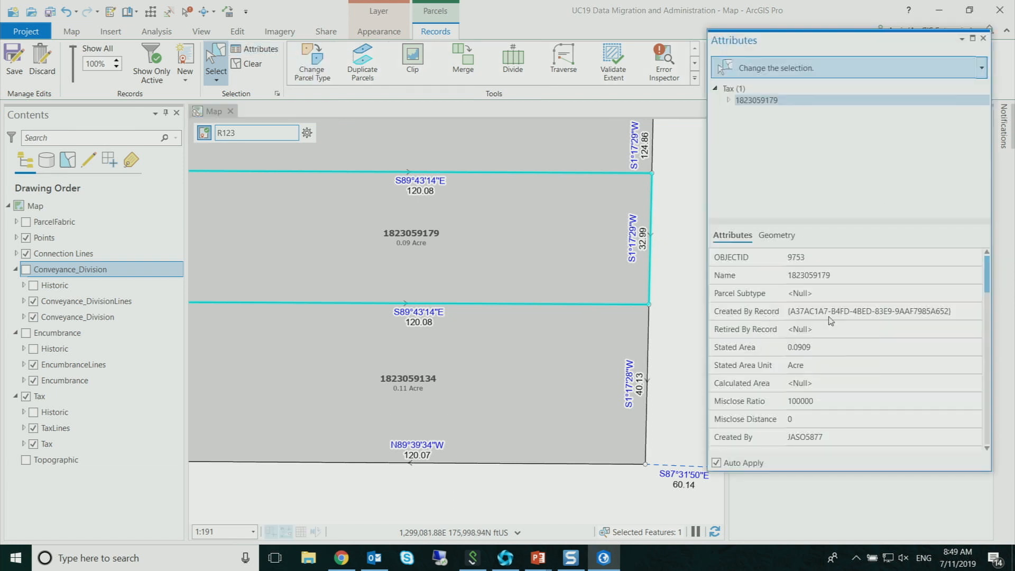
{"action": "left_click", "coordinate": [730, 100]}
{"action": "left_click", "coordinate": [742, 112]}
{"action": "left_click", "coordinate": [781, 125]}
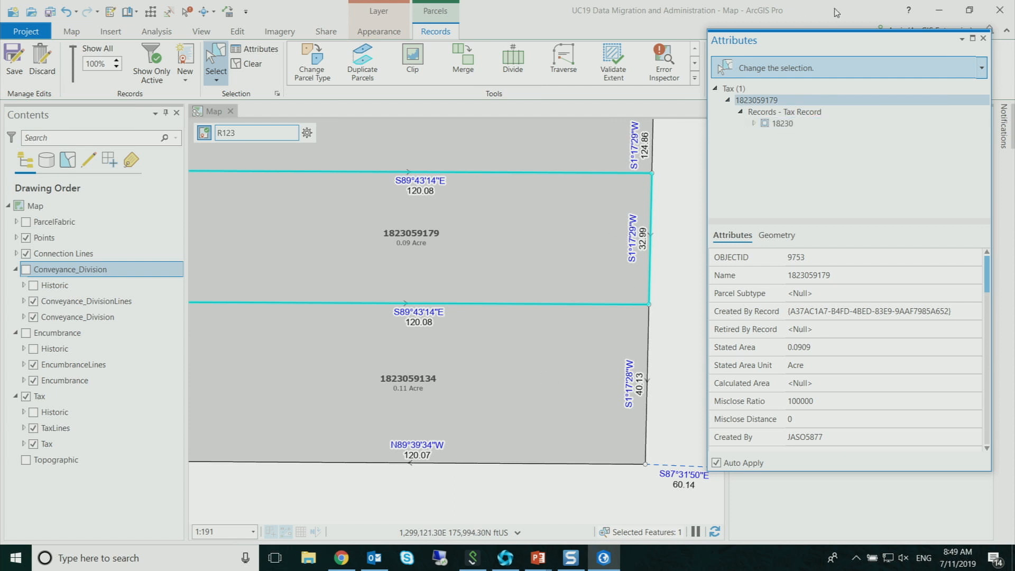
{"action": "left_click", "coordinate": [982, 38]}
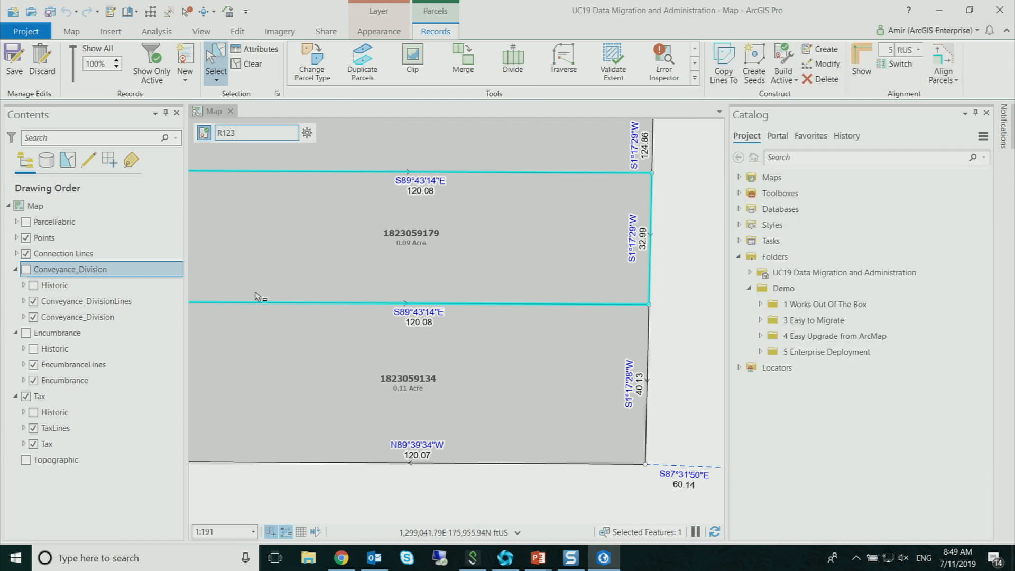
Turn on the ParcelFabric group layer and inspect the record outlines around the selected parcel.
{"action": "left_click", "coordinate": [16, 222]}
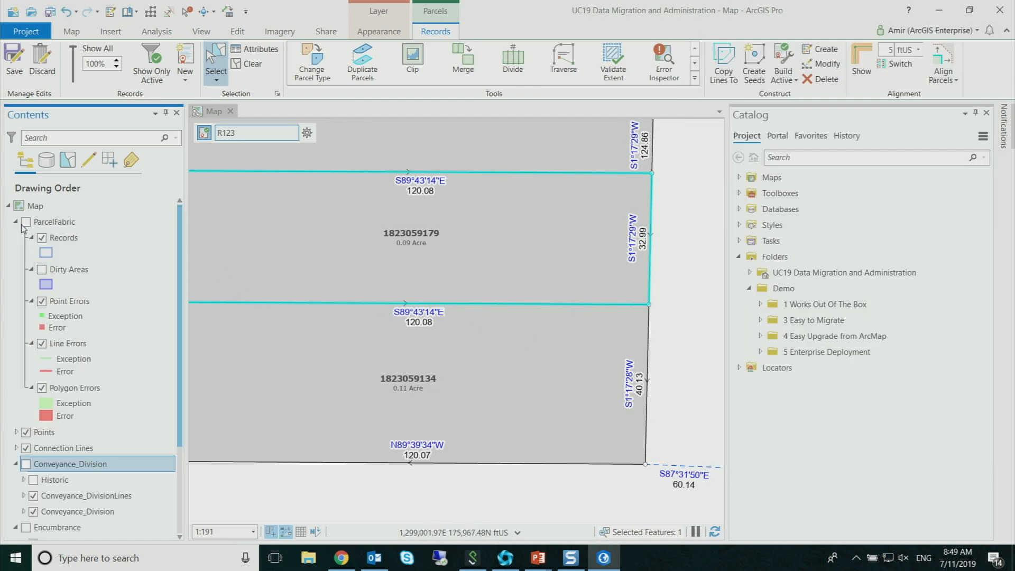
{"action": "left_click", "coordinate": [25, 222]}
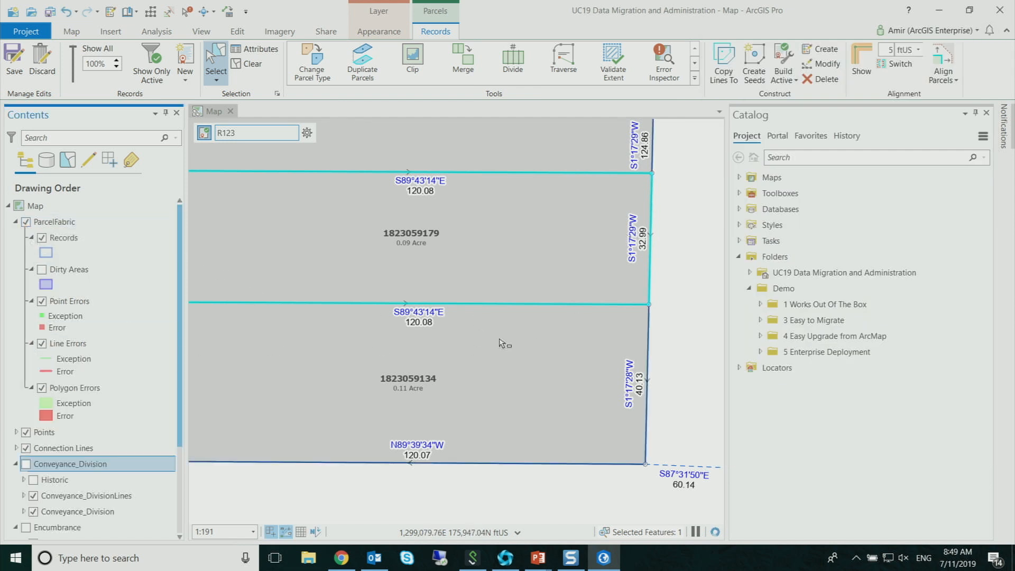
{"action": "scroll", "coordinate": [501, 344], "scroll_direction": "down", "scroll_amount": 3}
{"action": "scroll", "coordinate": [505, 342], "scroll_direction": "down", "scroll_amount": 3}
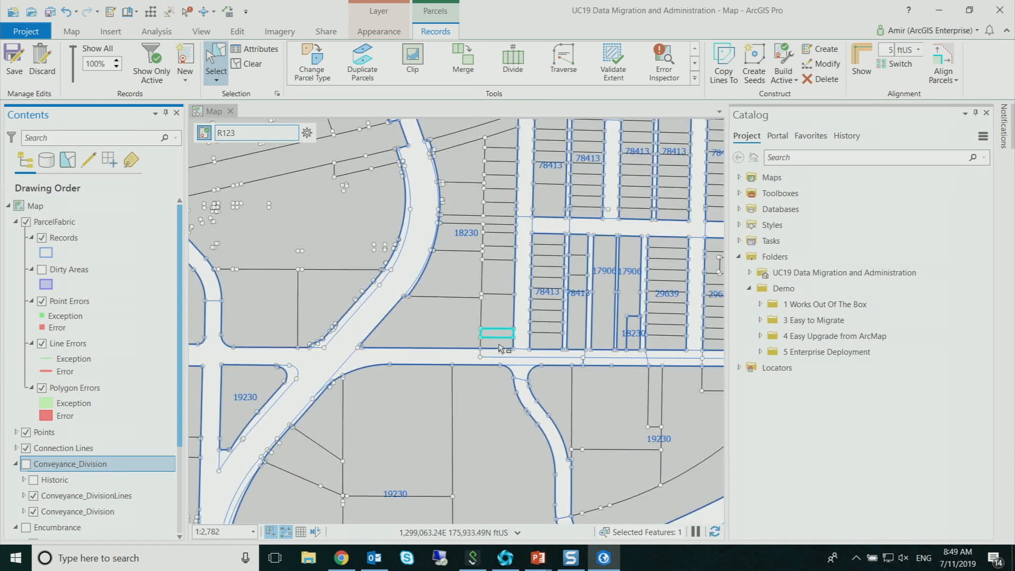
{"action": "scroll", "coordinate": [501, 348], "scroll_direction": "up", "scroll_amount": 4}
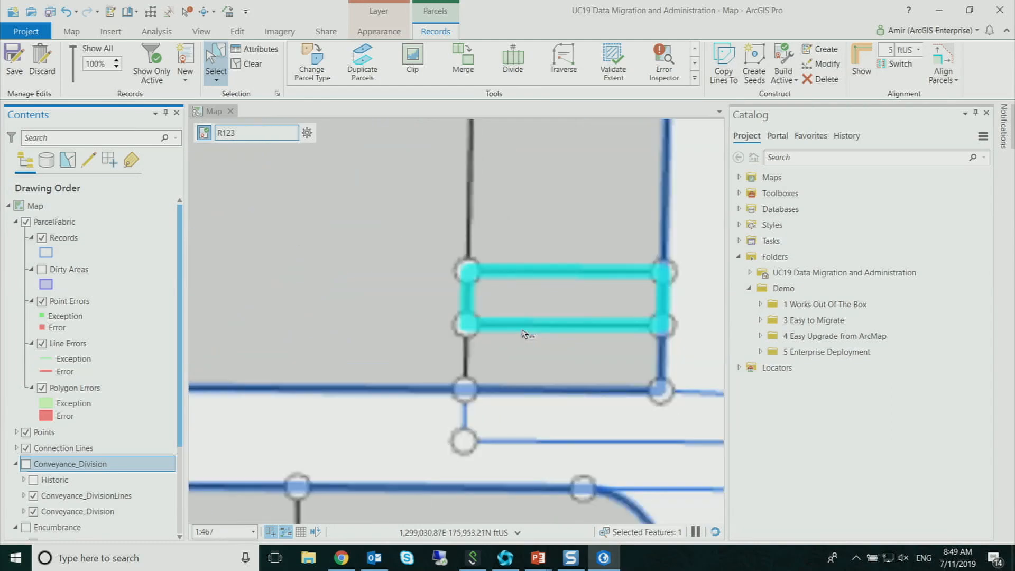
{"action": "scroll", "coordinate": [528, 333], "scroll_direction": "up", "scroll_amount": 2}
{"action": "mouse_move", "coordinate": [446, 335]}
{"action": "left_mouse_down"}
{"action": "mouse_move", "coordinate": [401, 333]}
{"action": "mouse_move", "coordinate": [431, 333]}
{"action": "left_mouse_up"}
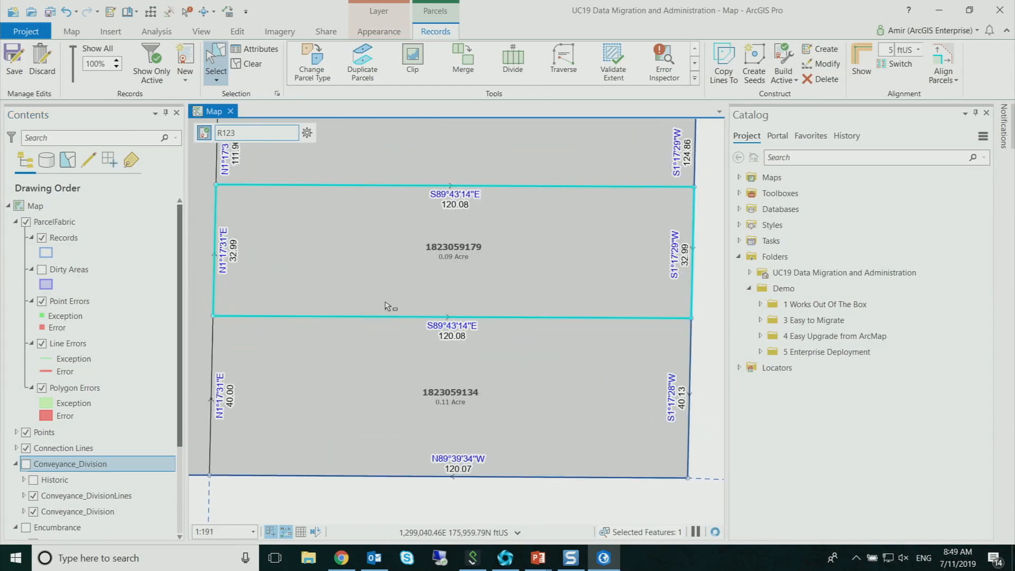
{"action": "left_click", "coordinate": [397, 355], "text": "shift"}
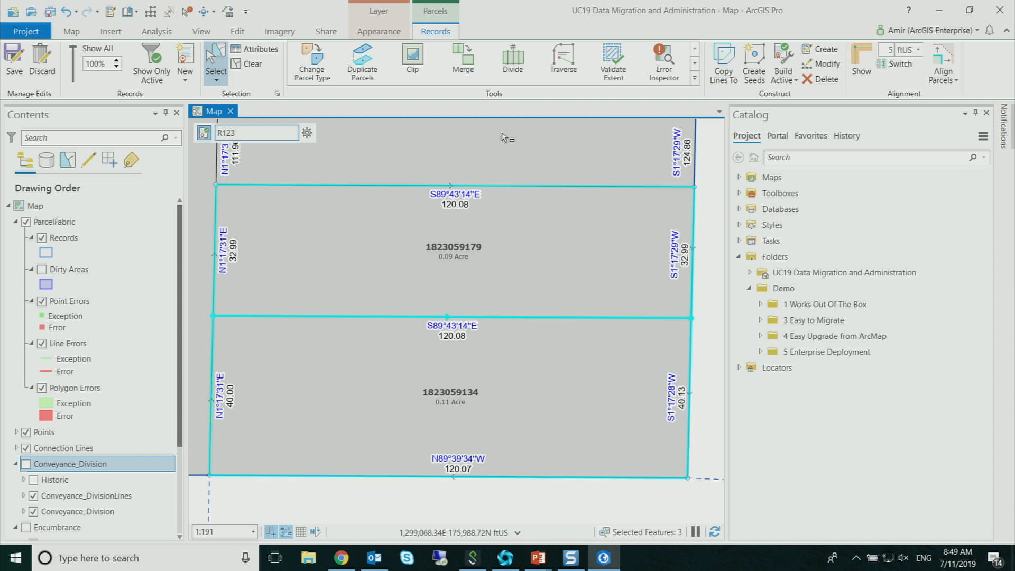
{"action": "left_click", "coordinate": [481, 73]}
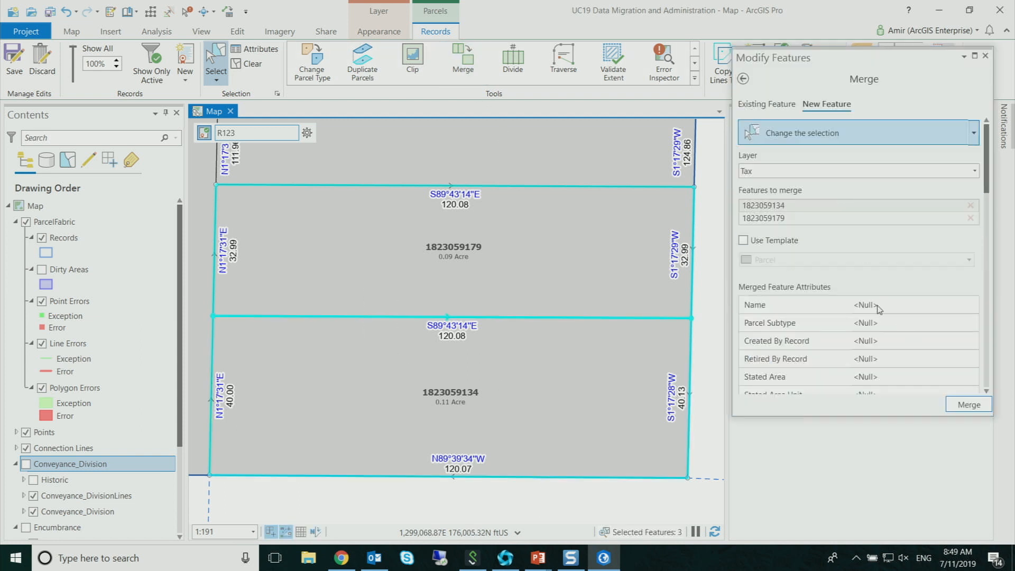
{"action": "left_click", "coordinate": [878, 305]}
{"action": "type", "text": "999"}
{"action": "left_click", "coordinate": [969, 404]}
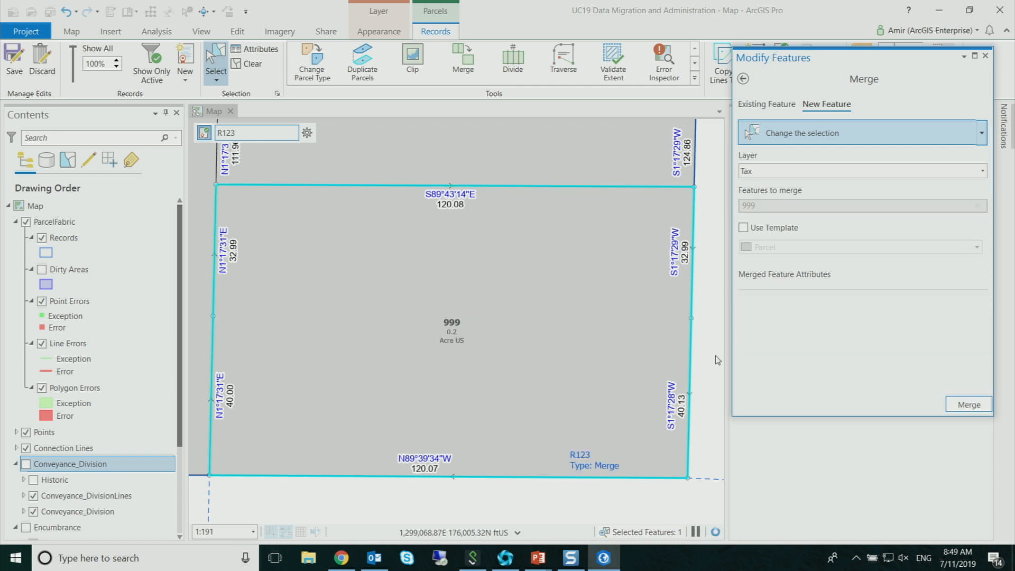
{"action": "left_click", "coordinate": [985, 56]}
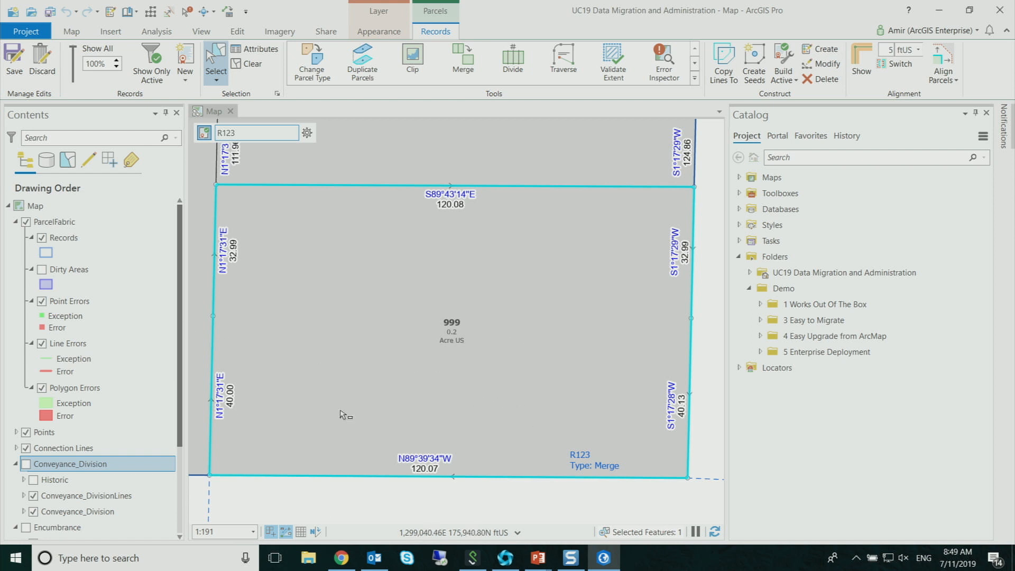
{"action": "left_click", "coordinate": [571, 492]}
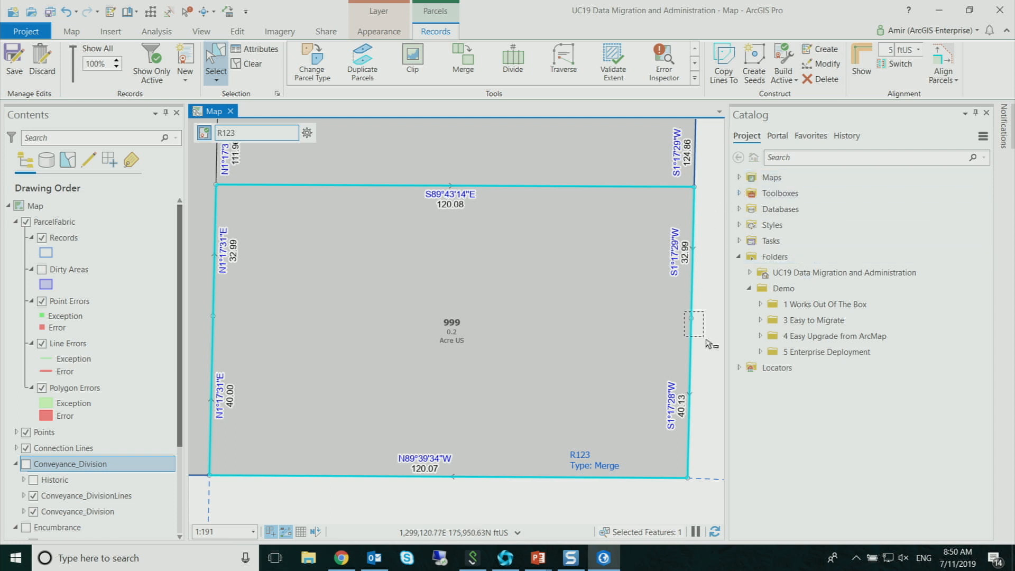
Select the features at the east boundary midpoint of parcel 999 and review their attributes and the 40.13 tax line's related record.
{"action": "left_click", "coordinate": [690, 350]}
{"action": "left_click", "coordinate": [256, 50]}
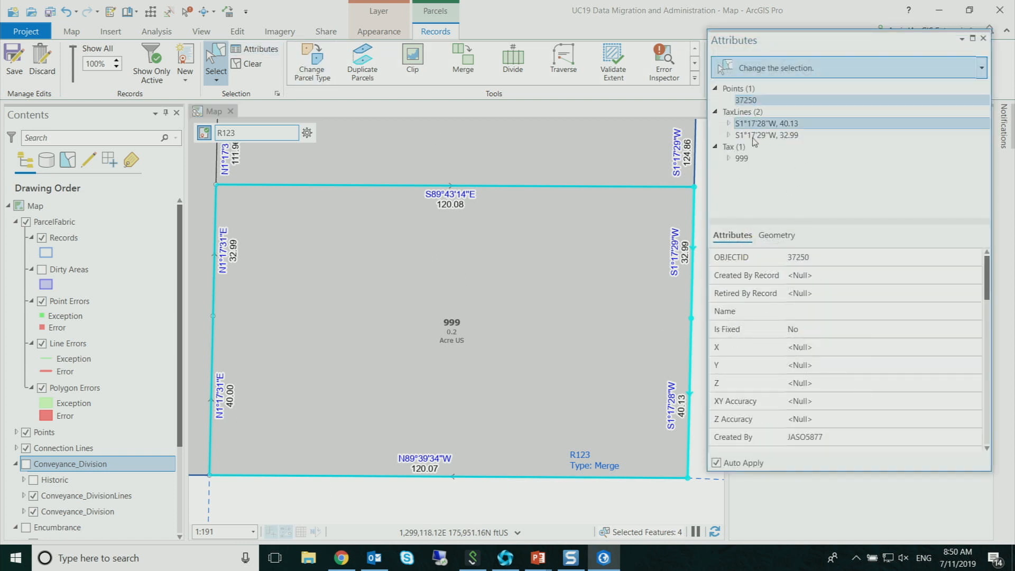
{"action": "left_click", "coordinate": [756, 159]}
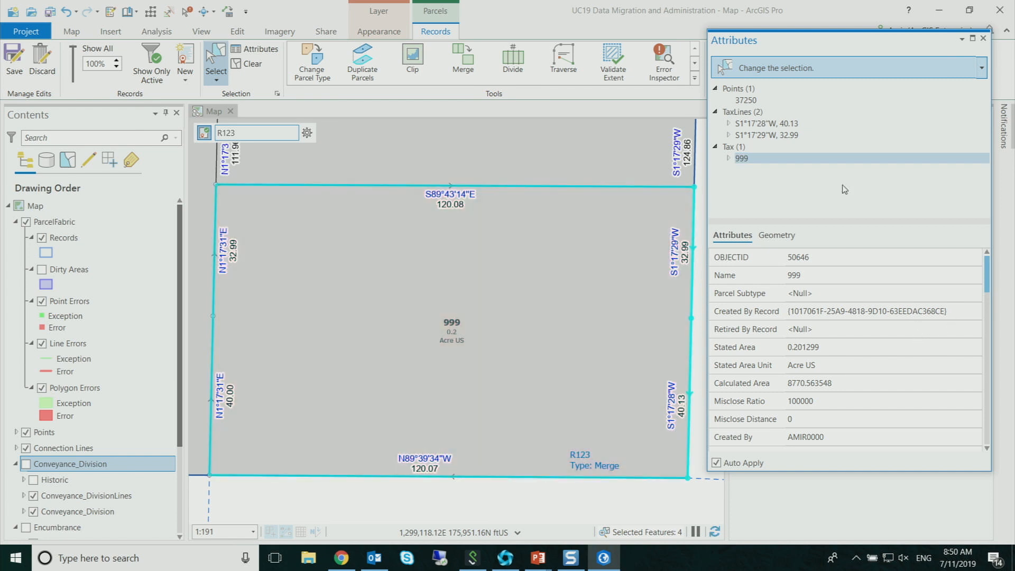
{"action": "left_click", "coordinate": [748, 125]}
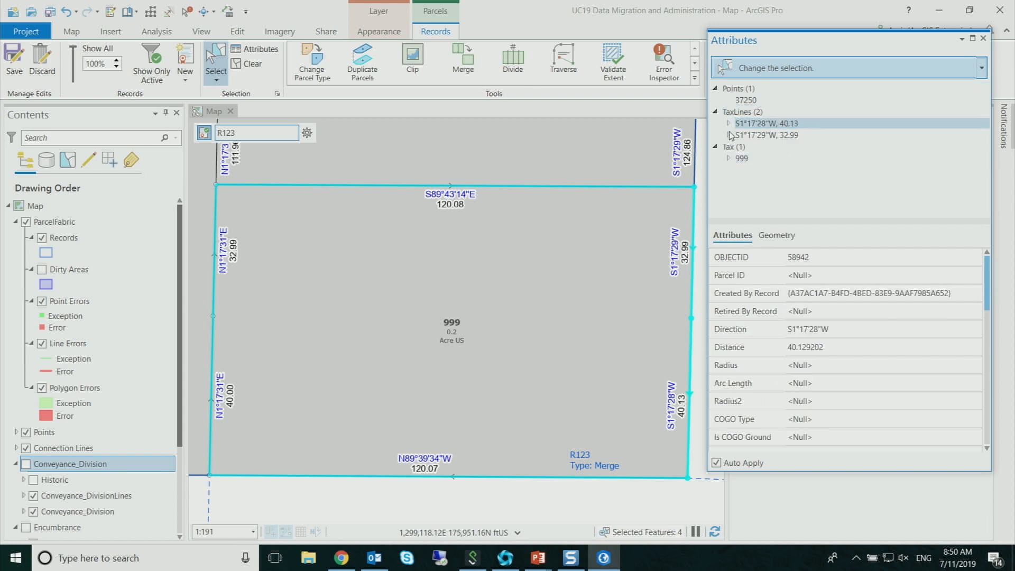
{"action": "left_click", "coordinate": [728, 124]}
{"action": "left_click", "coordinate": [740, 135]}
{"action": "left_click", "coordinate": [778, 147]}
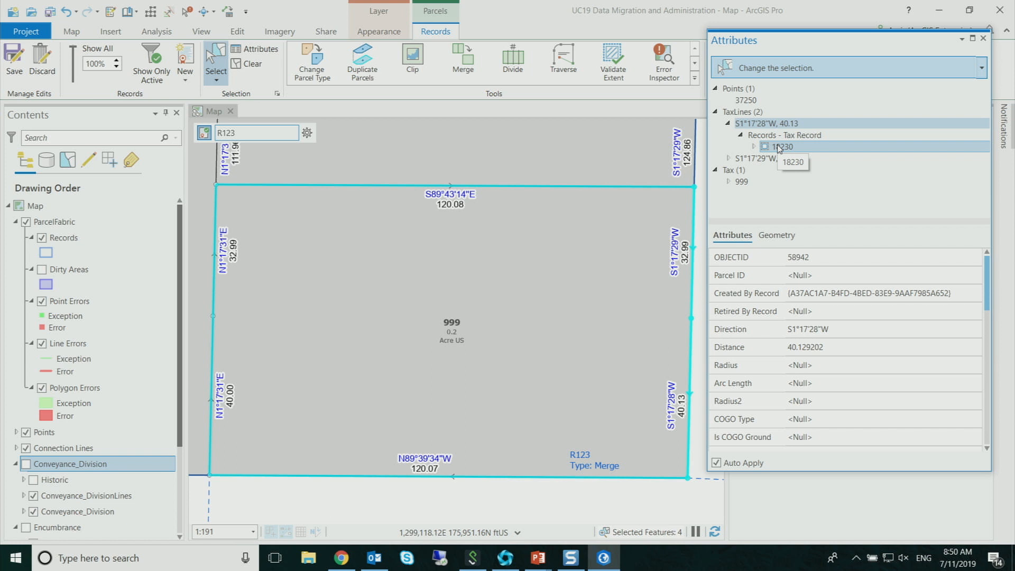
Turn on the Historic sublayers of the Conveyance_Division and Tax groups.
{"action": "left_click", "coordinate": [32, 479]}
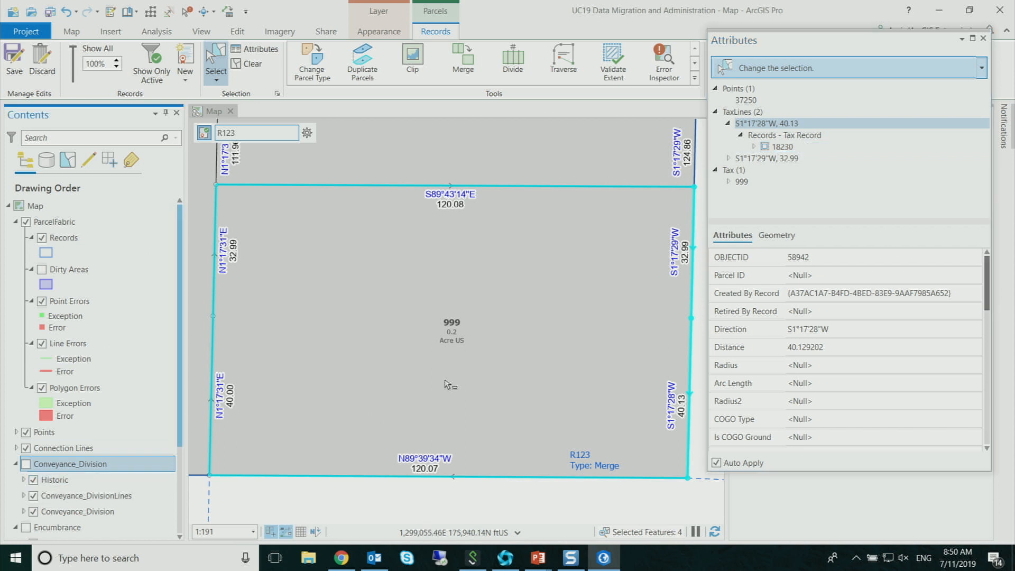
{"action": "left_click", "coordinate": [15, 464]}
{"action": "left_click", "coordinate": [15, 480]}
{"action": "left_click", "coordinate": [32, 511]}
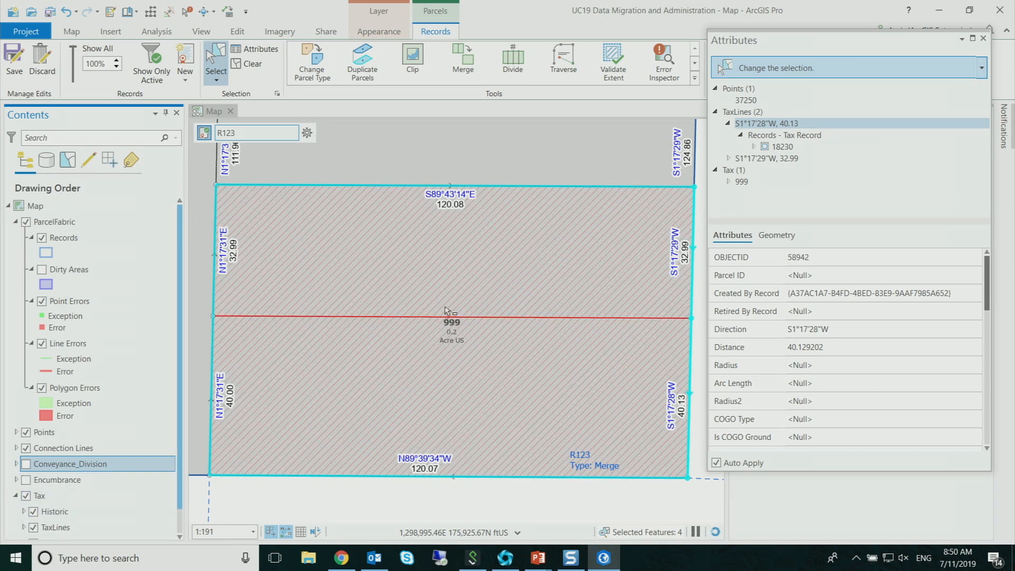
{"action": "left_click_drag", "start_coordinate": [440, 300], "coordinate": [479, 353]}
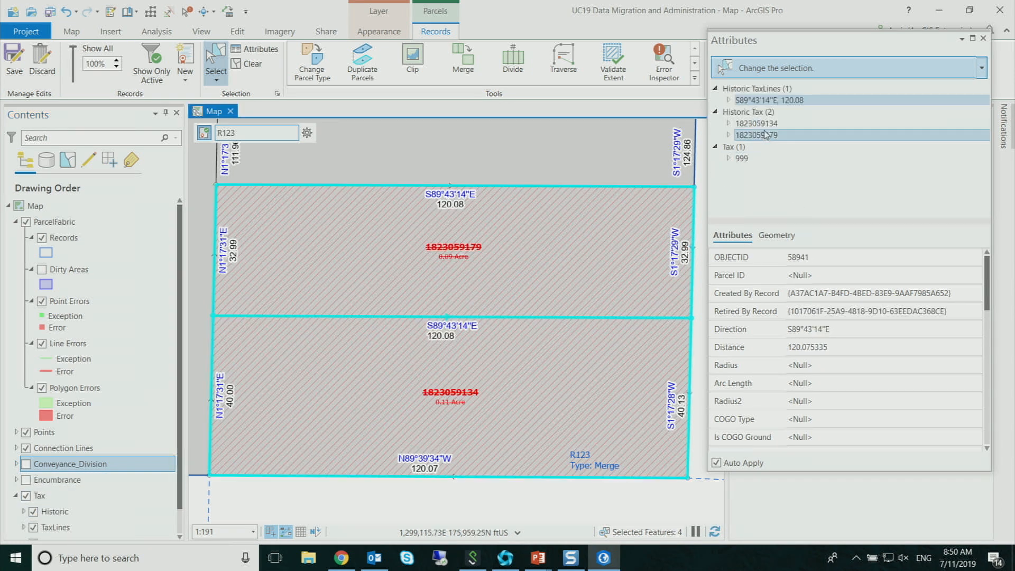
{"action": "left_click", "coordinate": [761, 123]}
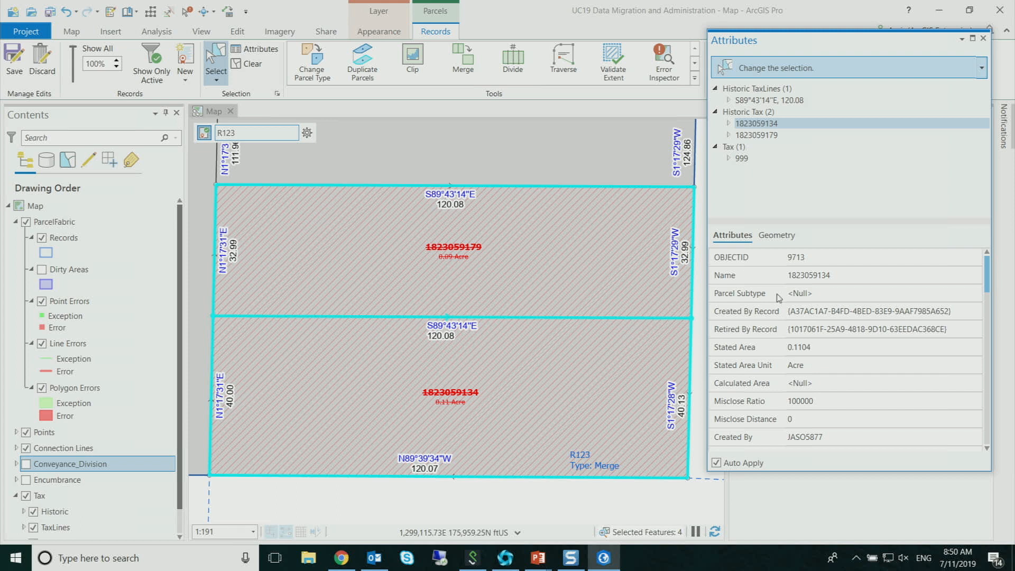
{"action": "left_click", "coordinate": [983, 38]}
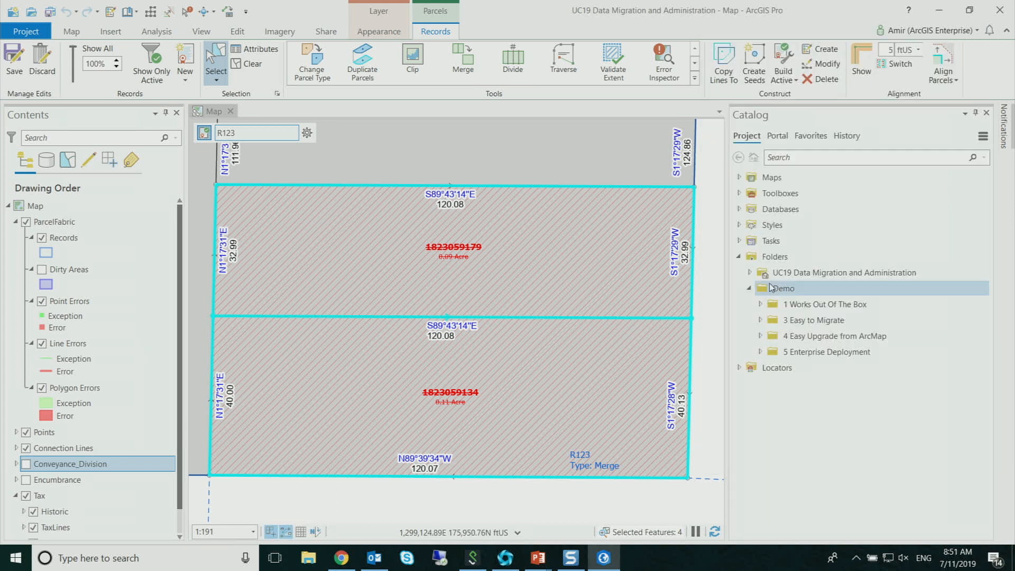
Collapse the Catalog pane, turn off the Tax Historic sublayer and the ParcelFabric group, and clear the map selection.
{"action": "left_click", "coordinate": [975, 114]}
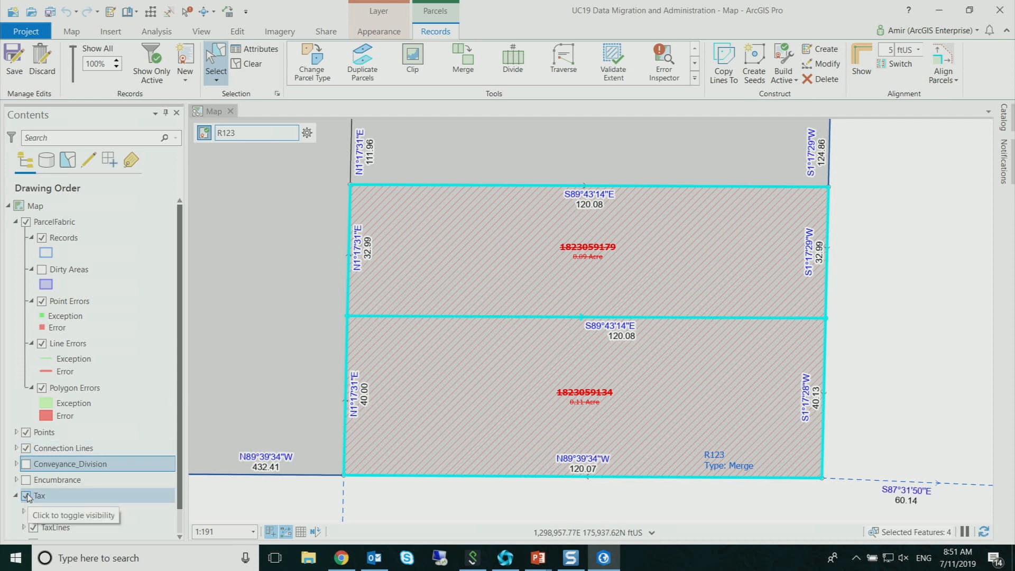
{"action": "left_click", "coordinate": [33, 511]}
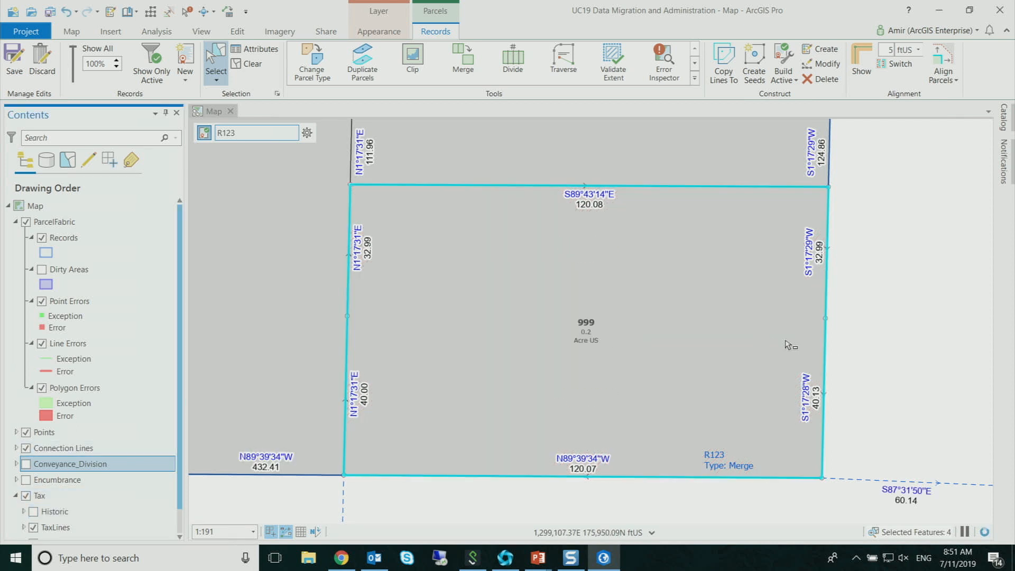
{"action": "left_click_drag", "start_coordinate": [802, 248], "coordinate": [677, 321]}
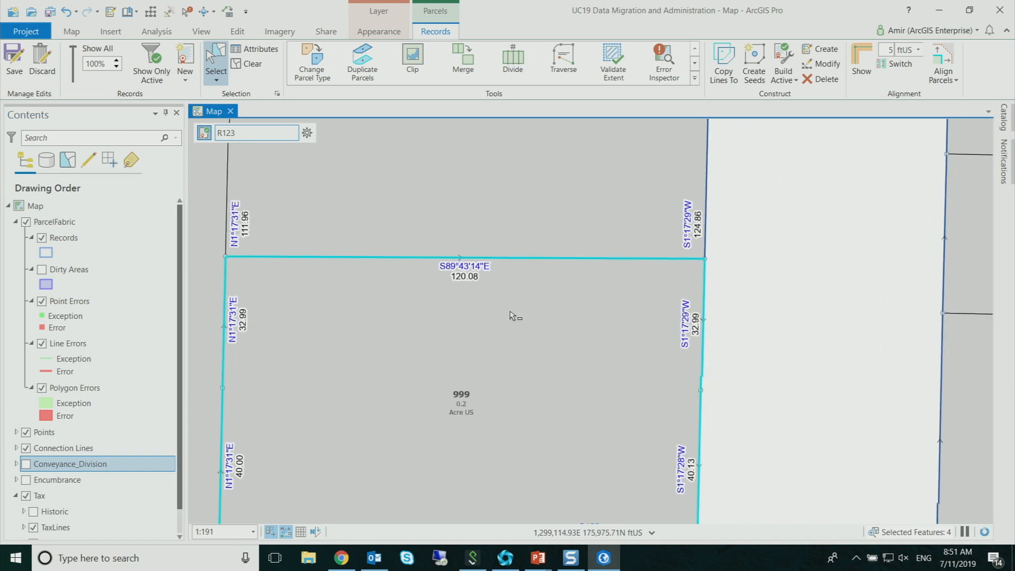
{"action": "left_click", "coordinate": [25, 222]}
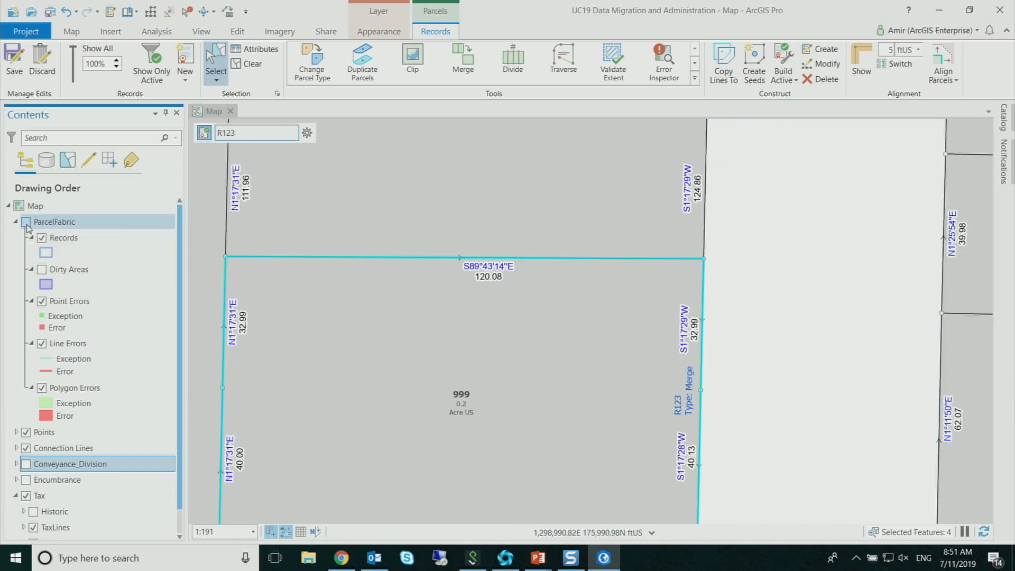
{"action": "left_click", "coordinate": [15, 222]}
{"action": "left_click", "coordinate": [785, 289]}
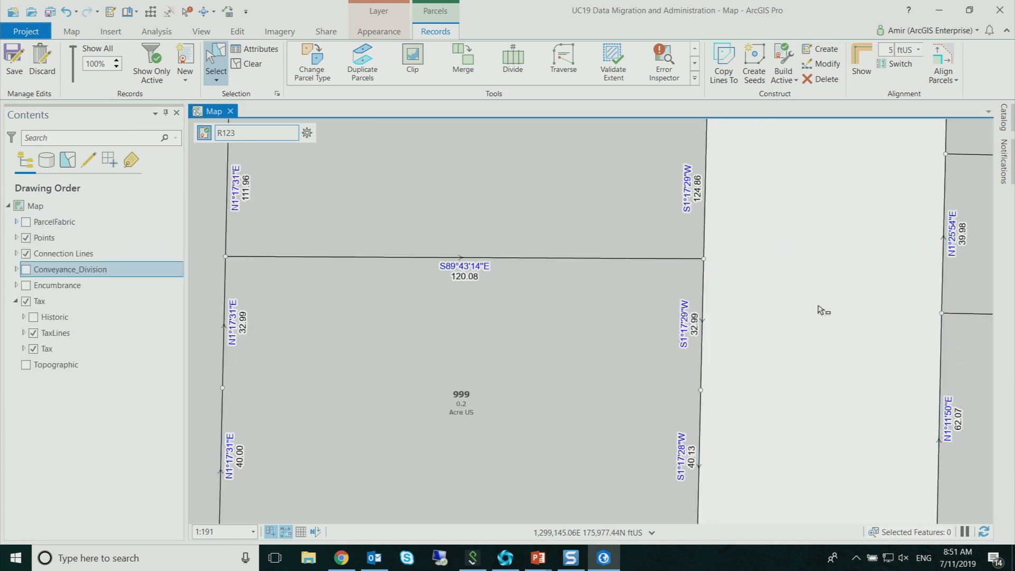
Move the northwest corner point of parcel 999 a short distance northeast, into the adjoining parcel to the north.
{"action": "left_click", "coordinate": [703, 259]}
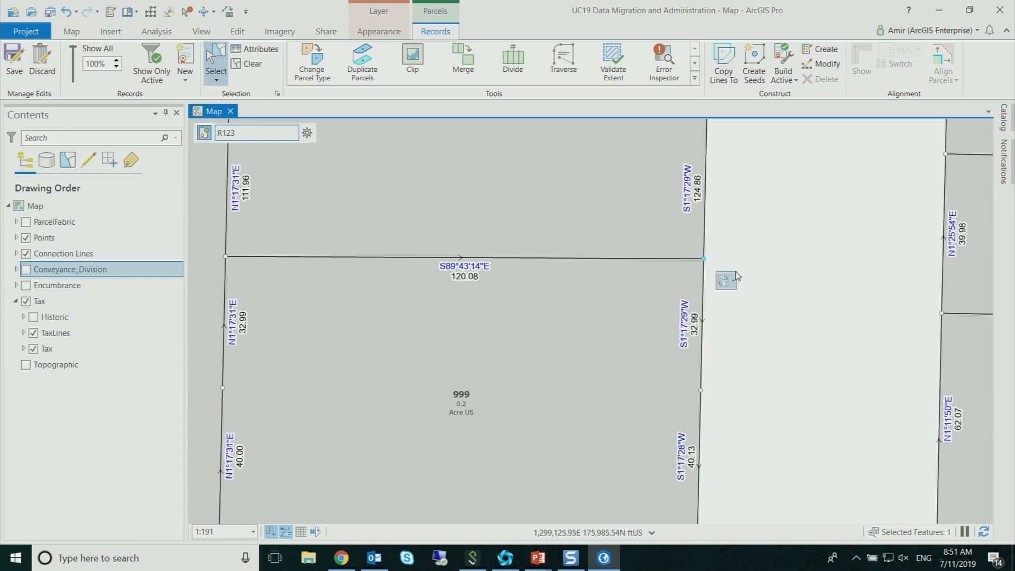
{"action": "left_click", "coordinate": [226, 258]}
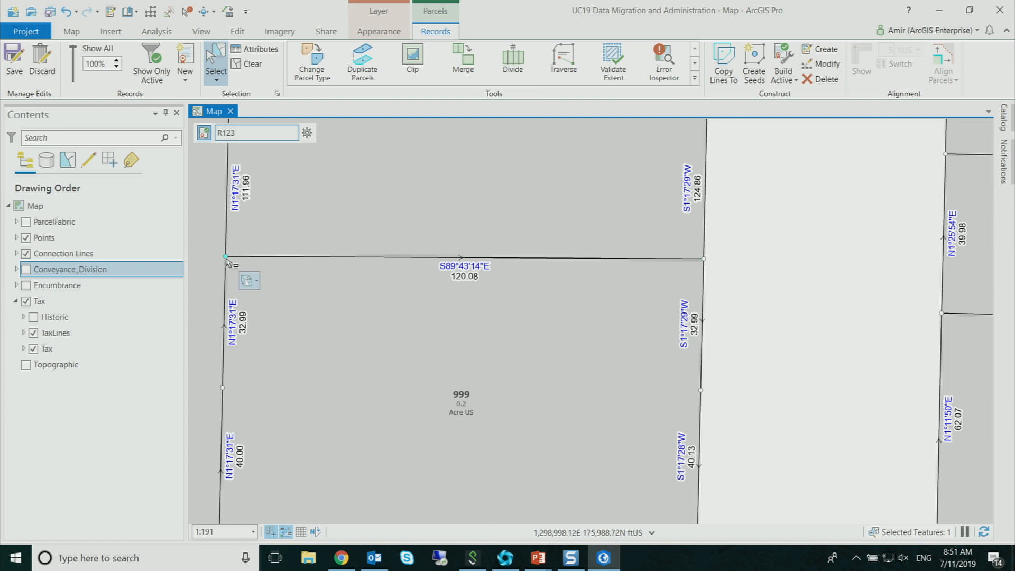
{"action": "left_click", "coordinate": [257, 281]}
{"action": "left_click", "coordinate": [268, 311]}
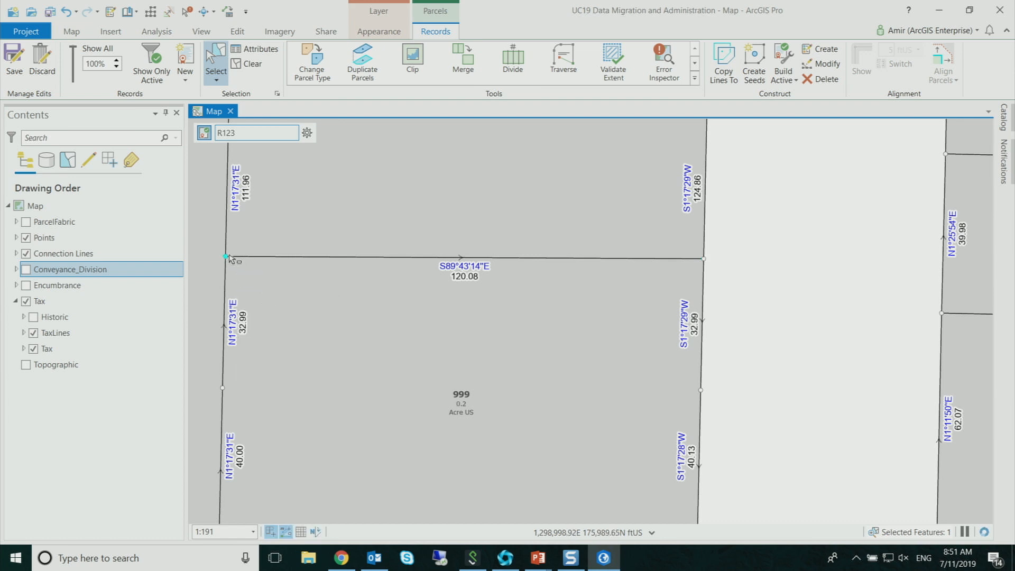
{"action": "right_click", "coordinate": [231, 259]}
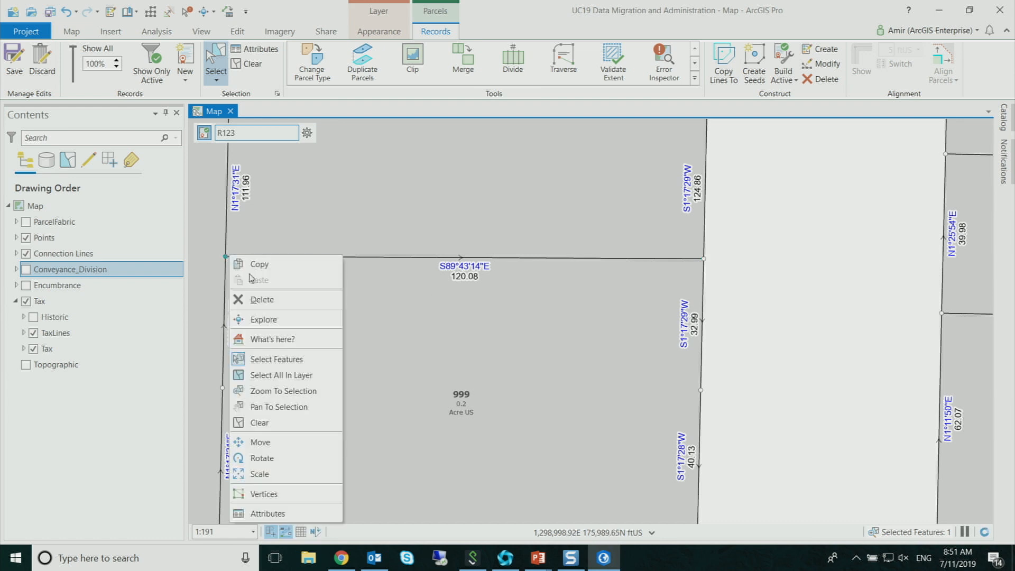
{"action": "left_click", "coordinate": [264, 441]}
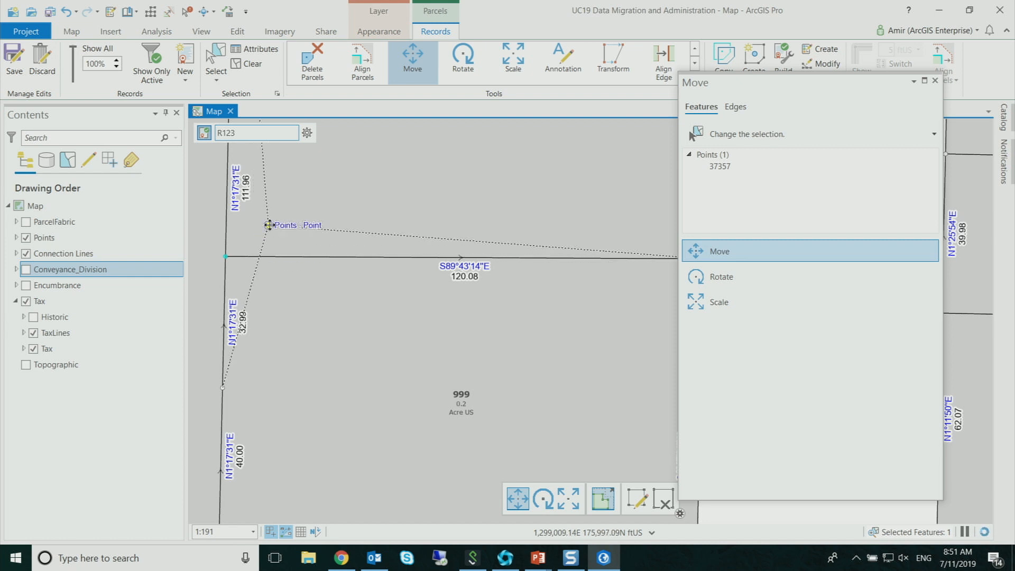
{"action": "left_click", "coordinate": [269, 225]}
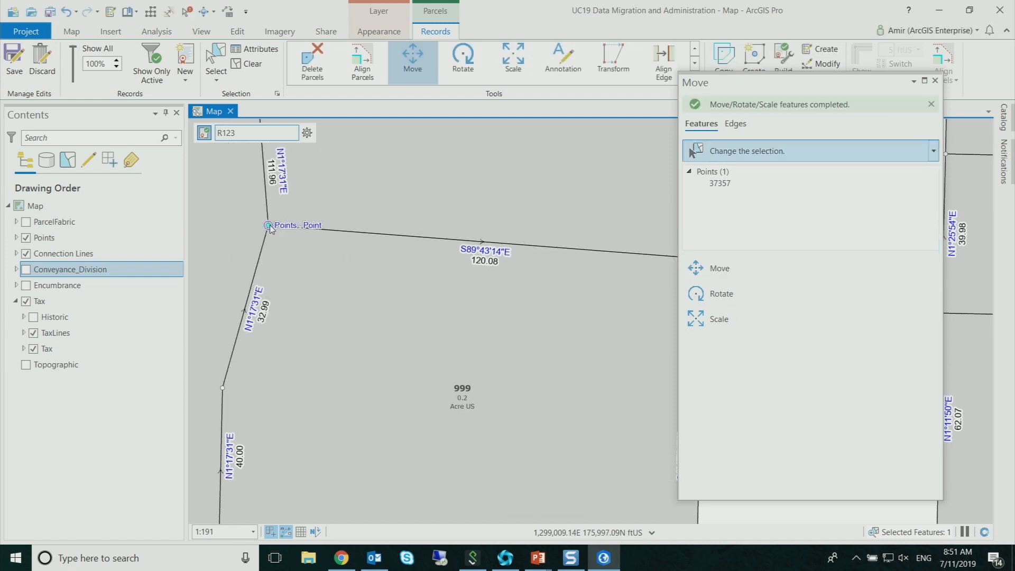
Select tax parcel 999 and move the whole parcel slightly southwest together with its connected features.
{"action": "scroll", "coordinate": [465, 316], "scroll_direction": "down", "scroll_amount": 2}
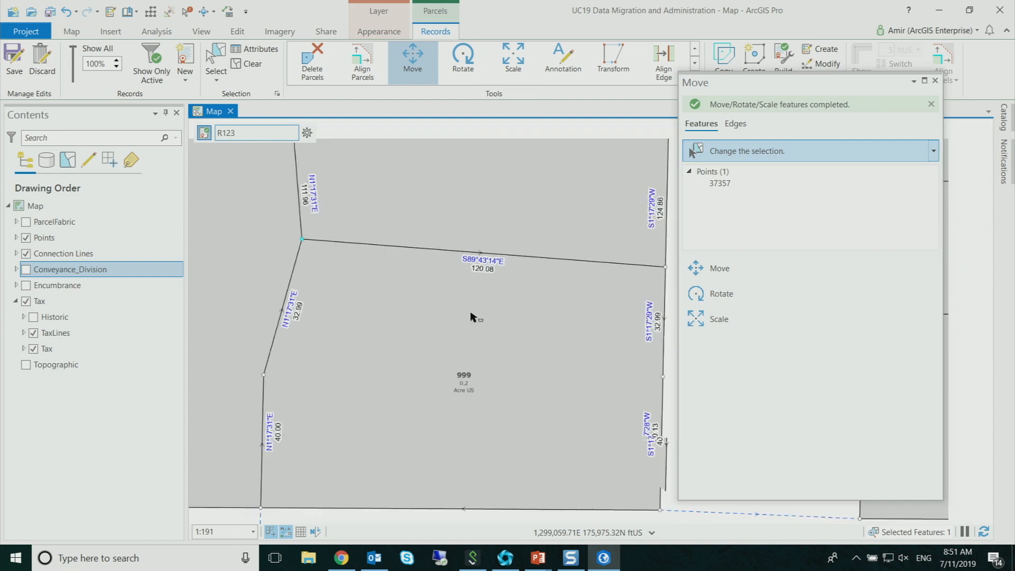
{"action": "left_click_drag", "start_coordinate": [441, 309], "coordinate": [394, 287]}
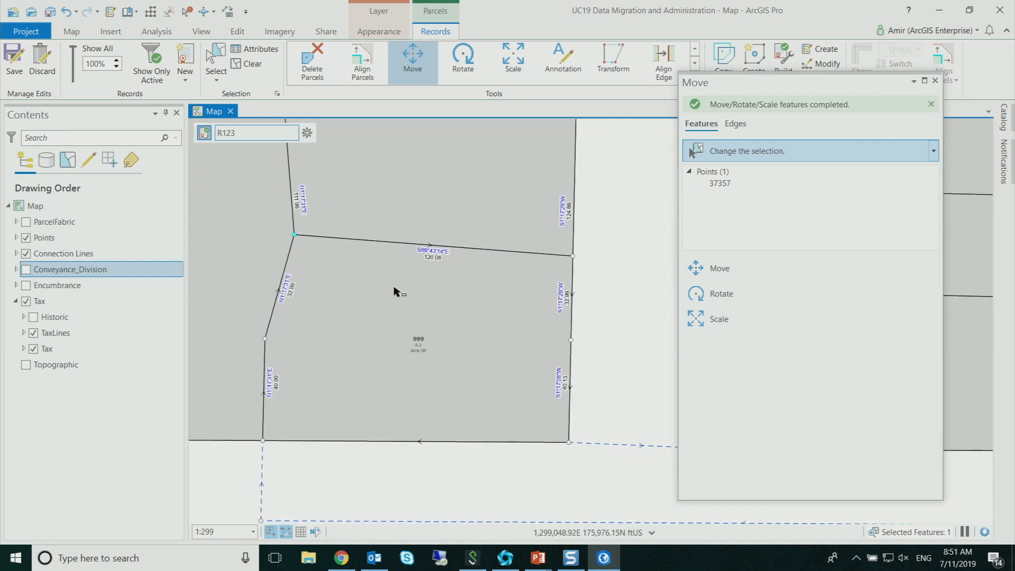
{"action": "left_click", "coordinate": [388, 347]}
{"action": "mouse_move", "coordinate": [412, 344]}
{"action": "left_mouse_down"}
{"action": "mouse_move", "coordinate": [450, 359]}
{"action": "mouse_move", "coordinate": [439, 342]}
{"action": "mouse_move", "coordinate": [423, 369]}
{"action": "mouse_move", "coordinate": [371, 333]}
{"action": "mouse_move", "coordinate": [385, 320]}
{"action": "mouse_move", "coordinate": [392, 362]}
{"action": "mouse_move", "coordinate": [469, 340]}
{"action": "mouse_move", "coordinate": [390, 351]}
{"action": "mouse_move", "coordinate": [396, 346]}
{"action": "left_mouse_up"}
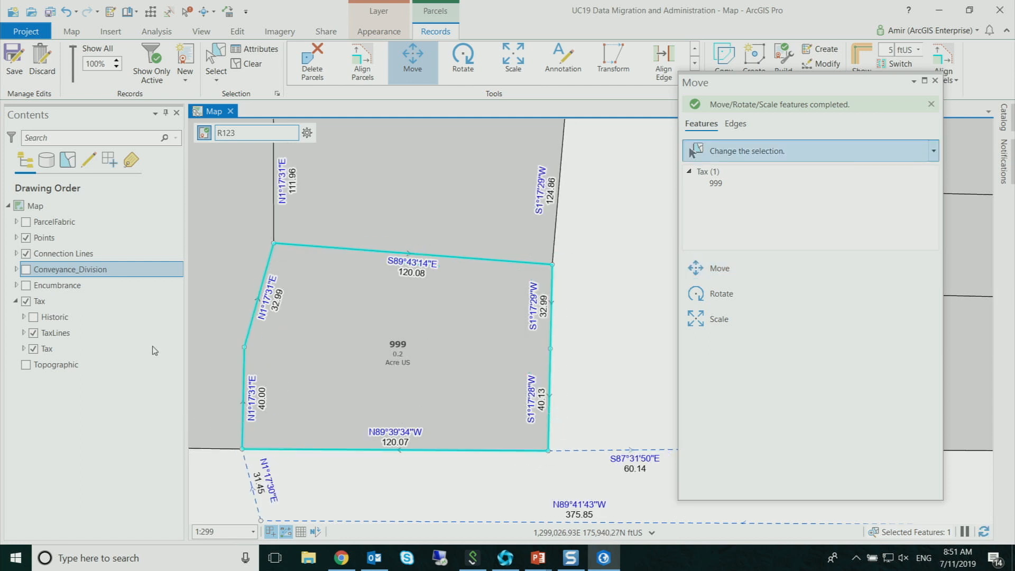
Display the Conveyance_Division layer, select the division around parcel 999 to examine its boundary, and hide the layer again.
{"action": "left_click", "coordinate": [26, 271]}
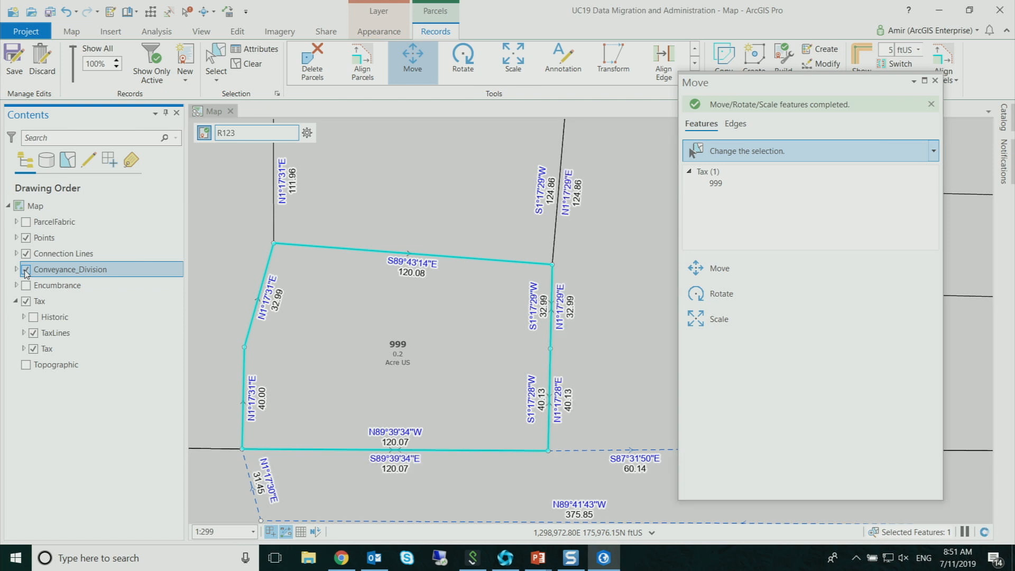
{"action": "left_click", "coordinate": [602, 403]}
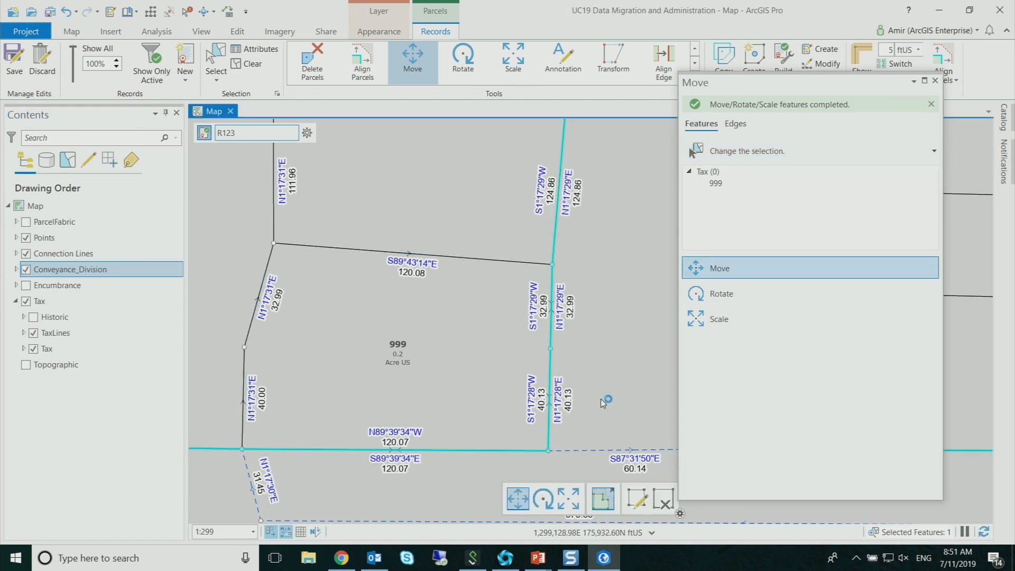
{"action": "left_click", "coordinate": [25, 269]}
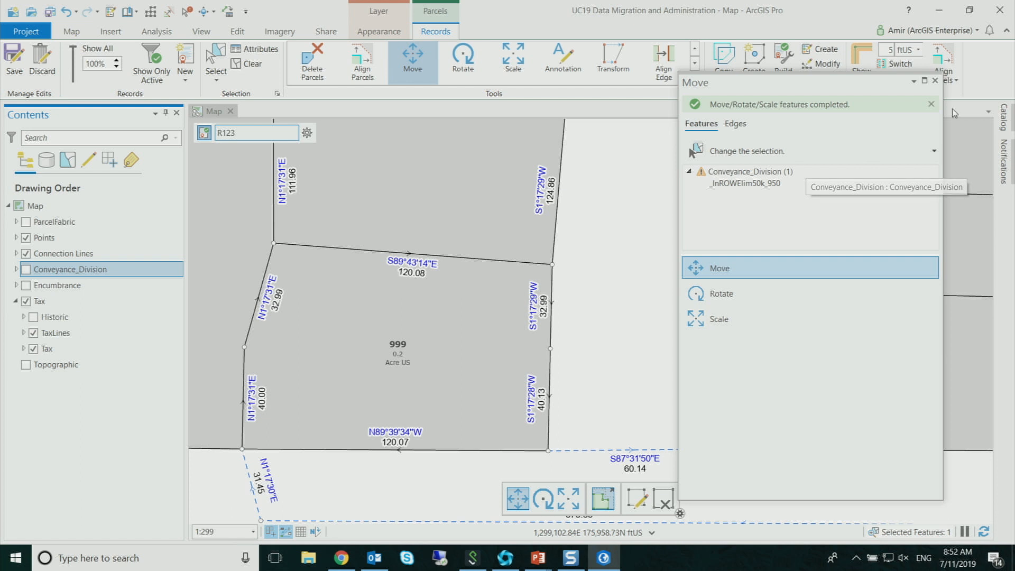
{"action": "left_click", "coordinate": [936, 85]}
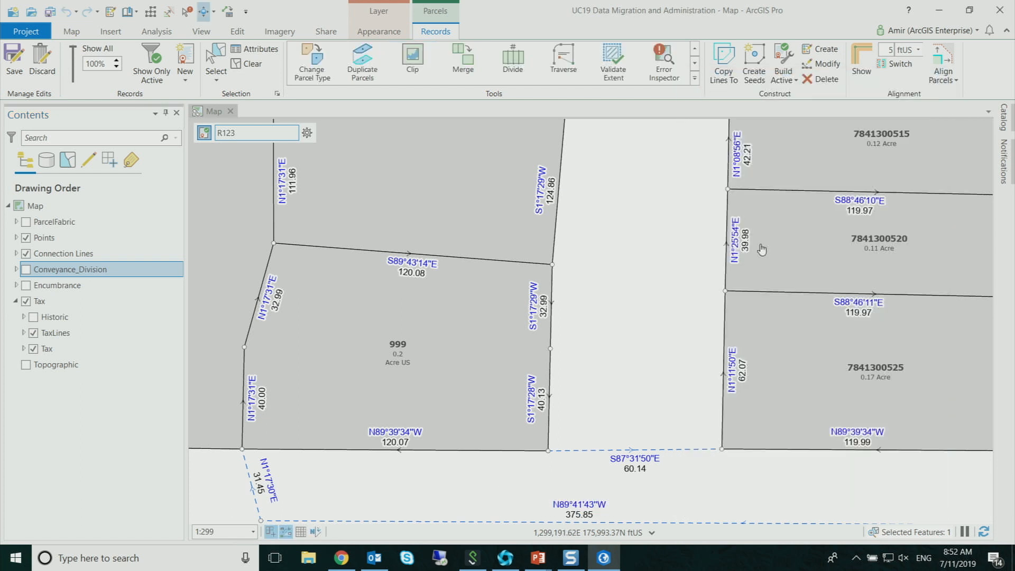
Check which topology mode is active for editing the parcel fabric.
{"action": "left_click", "coordinate": [237, 33]}
{"action": "left_click", "coordinate": [228, 49]}
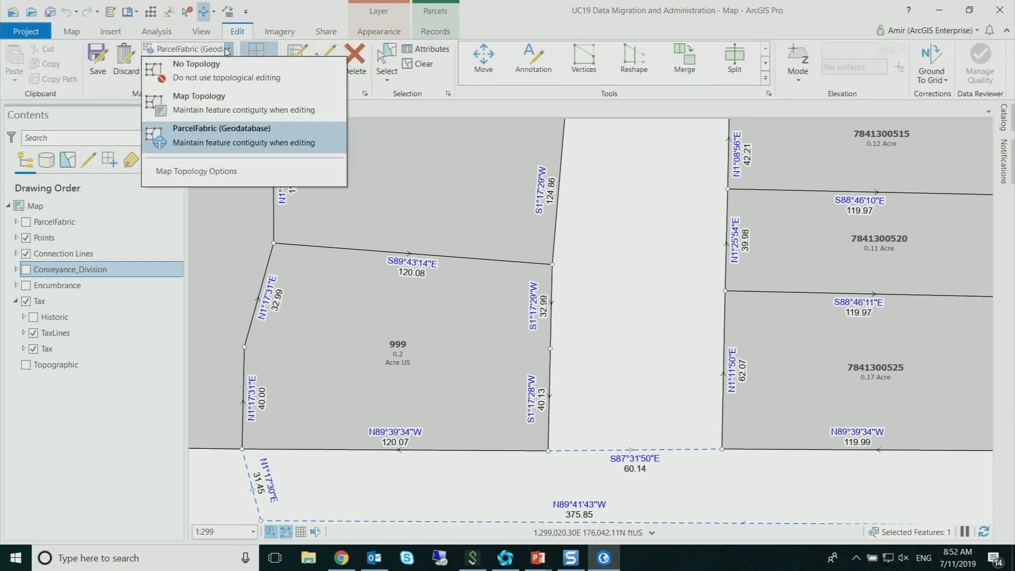
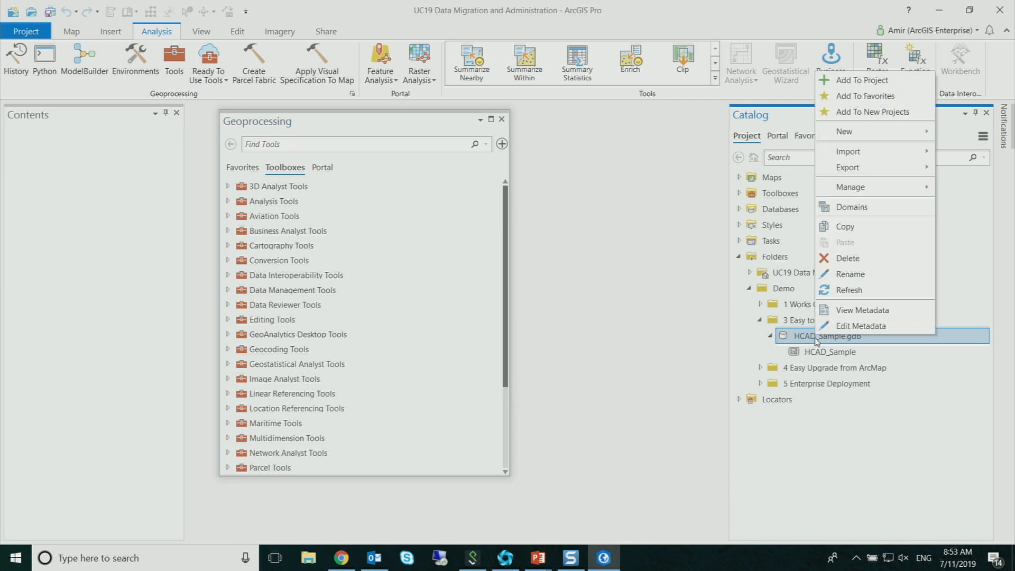
Start creating a feature dataset named FDS in the HCAD_Sample.gdb geodatabase.
{"action": "mouse_move", "coordinate": [861, 131]}
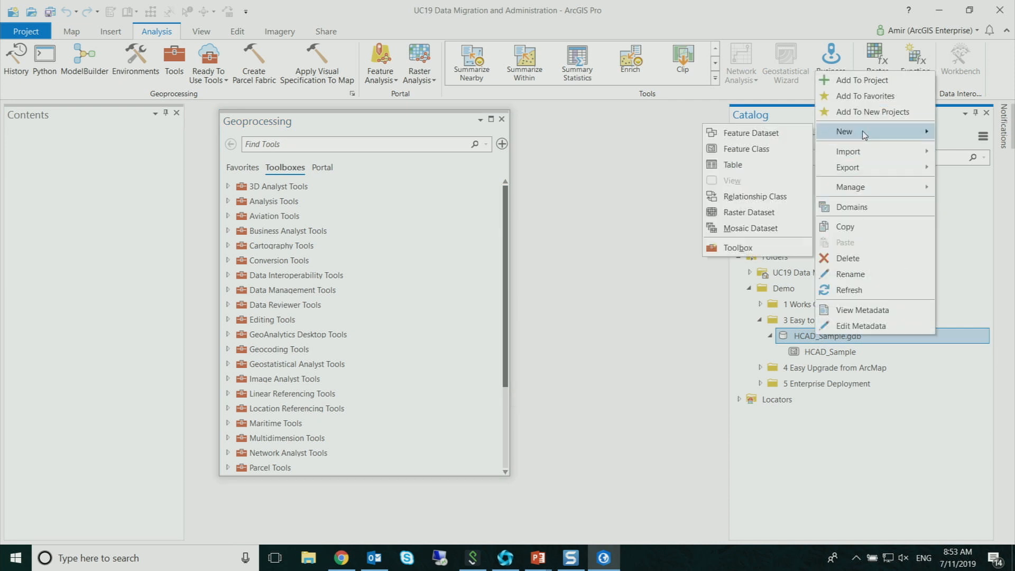
{"action": "left_click", "coordinate": [764, 136]}
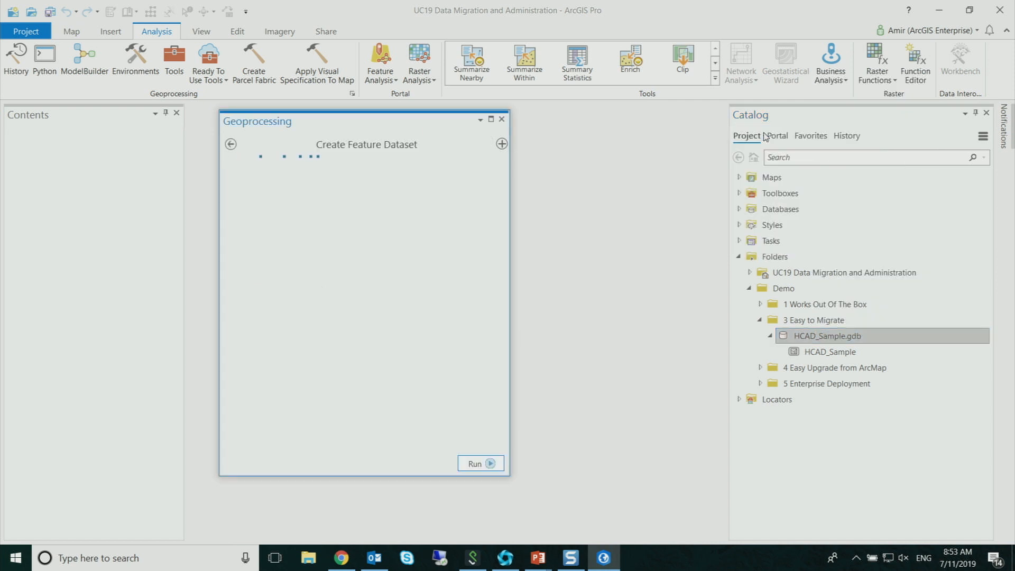
{"action": "left_click", "coordinate": [323, 232]}
{"action": "type", "text": "FDS"}
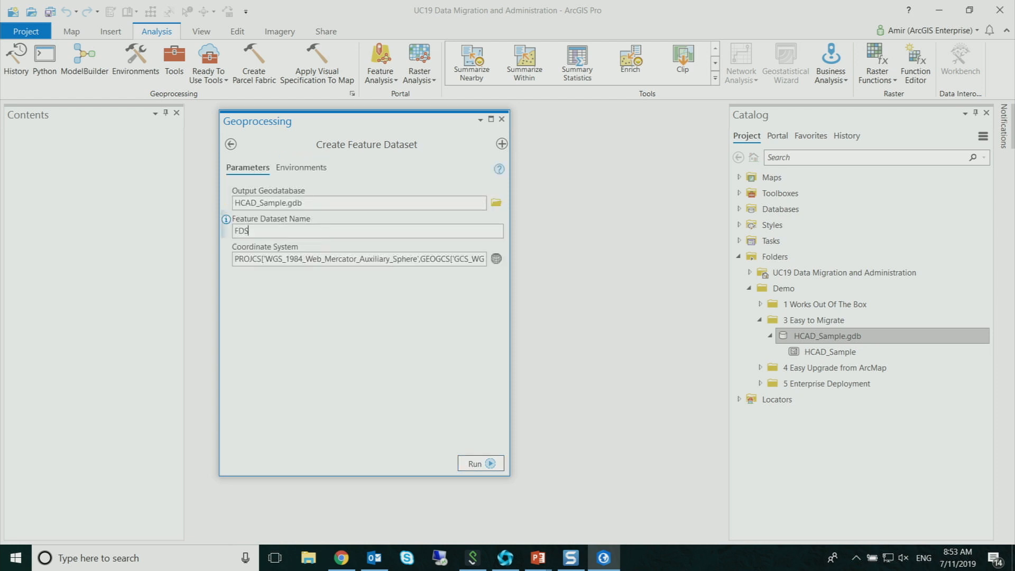
Set the coordinate system to NAD 1983 StatePlane Texas South Central FIPS 4204 Feet and create the FDS feature dataset.
{"action": "left_click", "coordinate": [496, 258]}
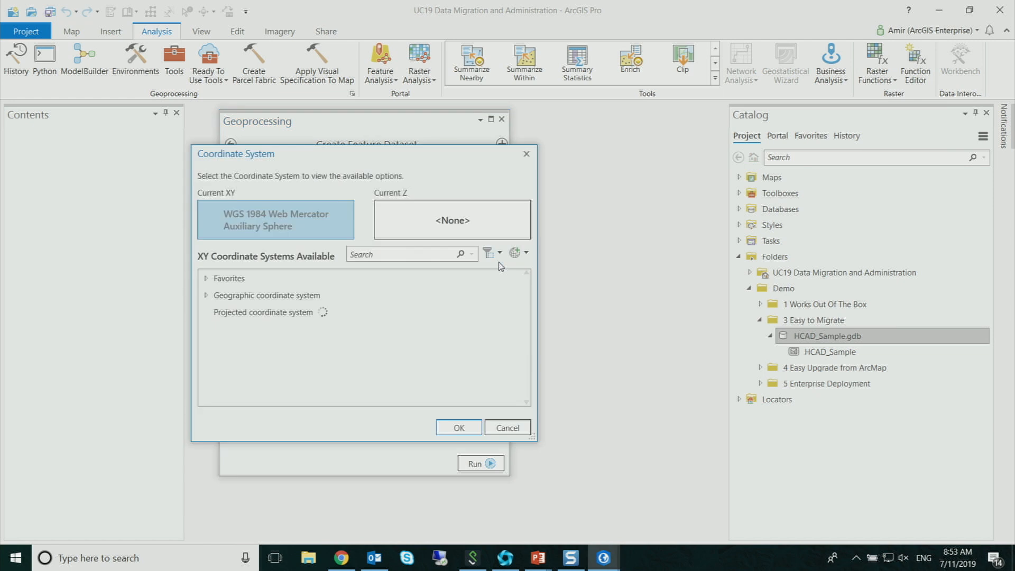
{"action": "left_click_drag", "start_coordinate": [526, 381], "coordinate": [529, 283]}
{"action": "left_click", "coordinate": [206, 279]}
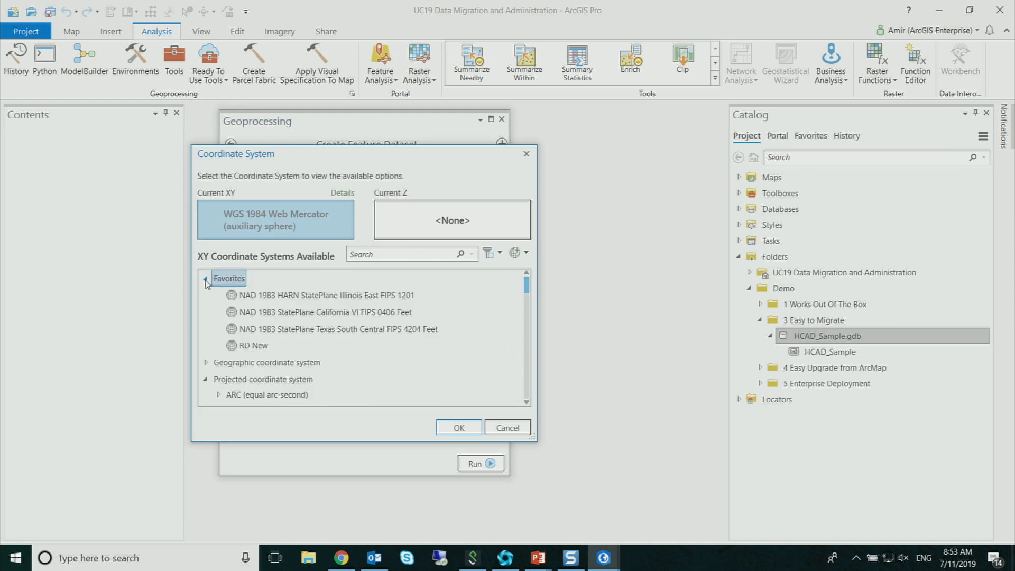
{"action": "left_click", "coordinate": [303, 330]}
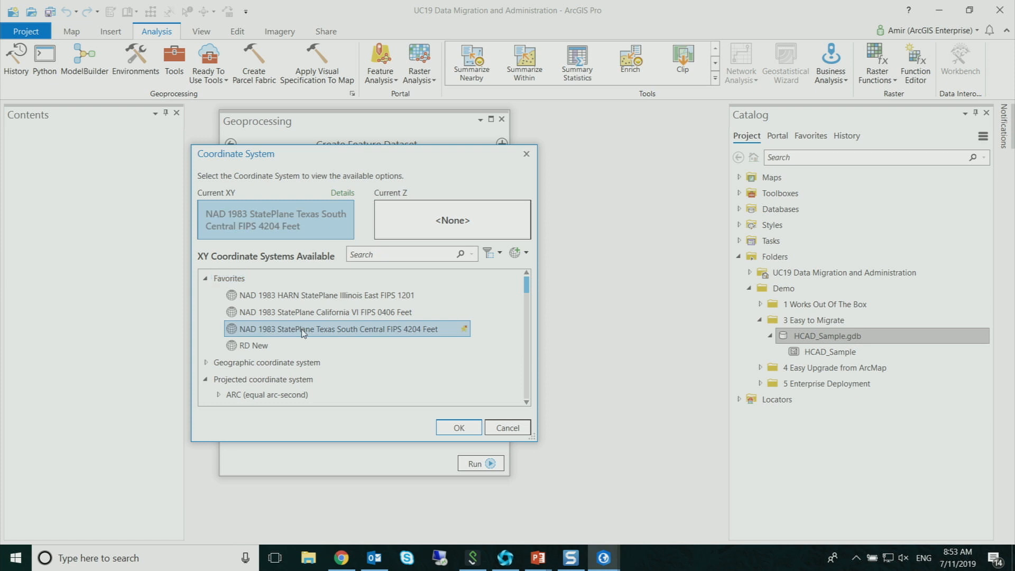
{"action": "left_click", "coordinate": [458, 428]}
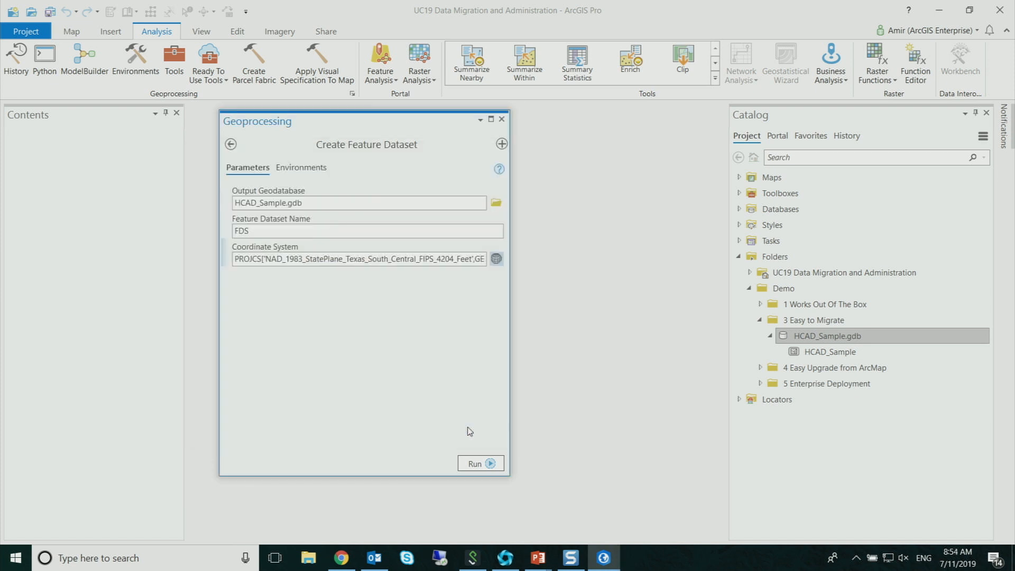
{"action": "left_click", "coordinate": [482, 463]}
{"action": "mouse_move", "coordinate": [480, 467]}
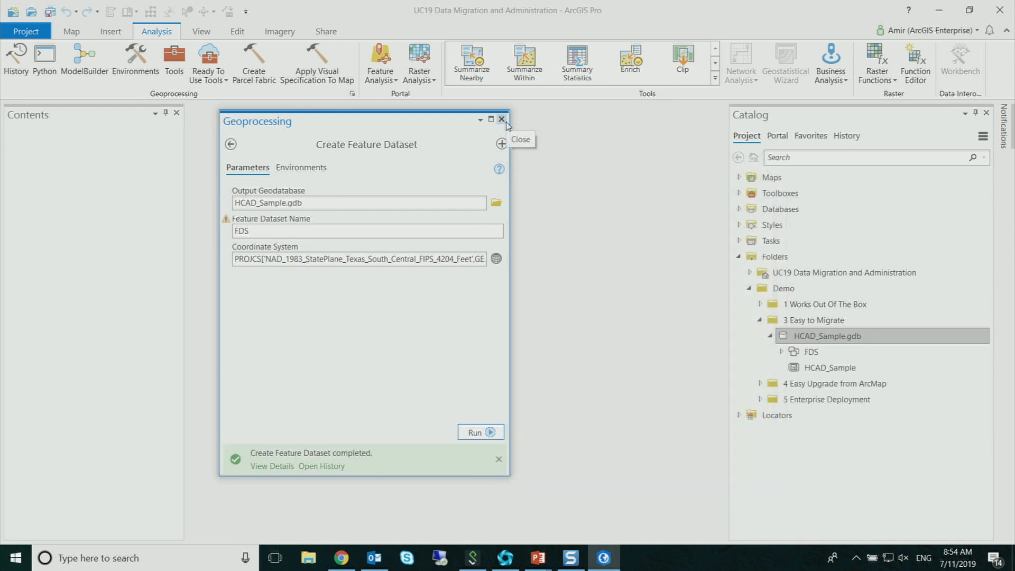
Create a parcel fabric named ParcelFabric in the FDS feature dataset, and check the dataset's contents and the run details.
{"action": "left_click", "coordinate": [231, 144]}
{"action": "scroll", "coordinate": [335, 278], "scroll_direction": "down", "scroll_amount": 2}
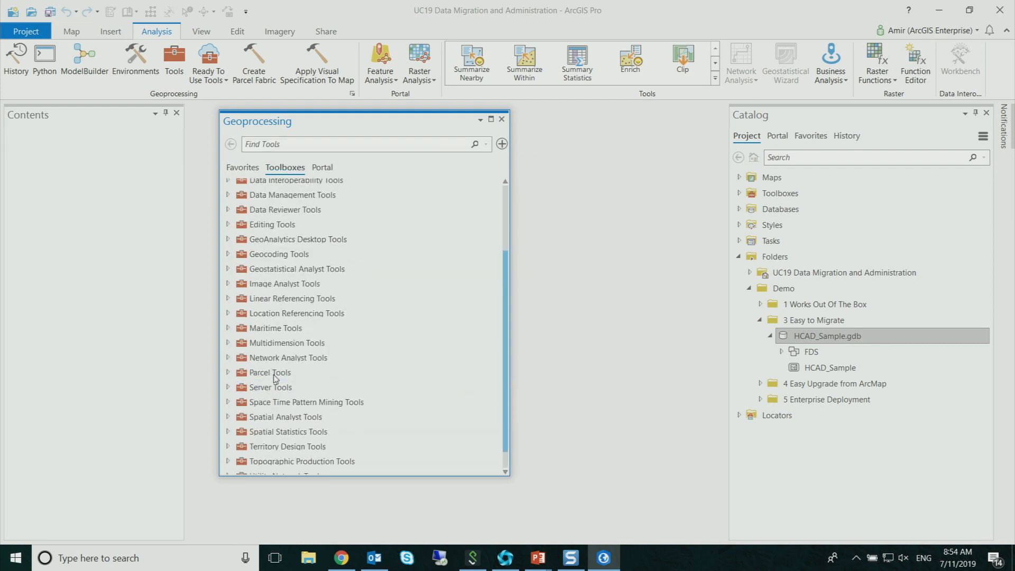
{"action": "left_click", "coordinate": [228, 372]}
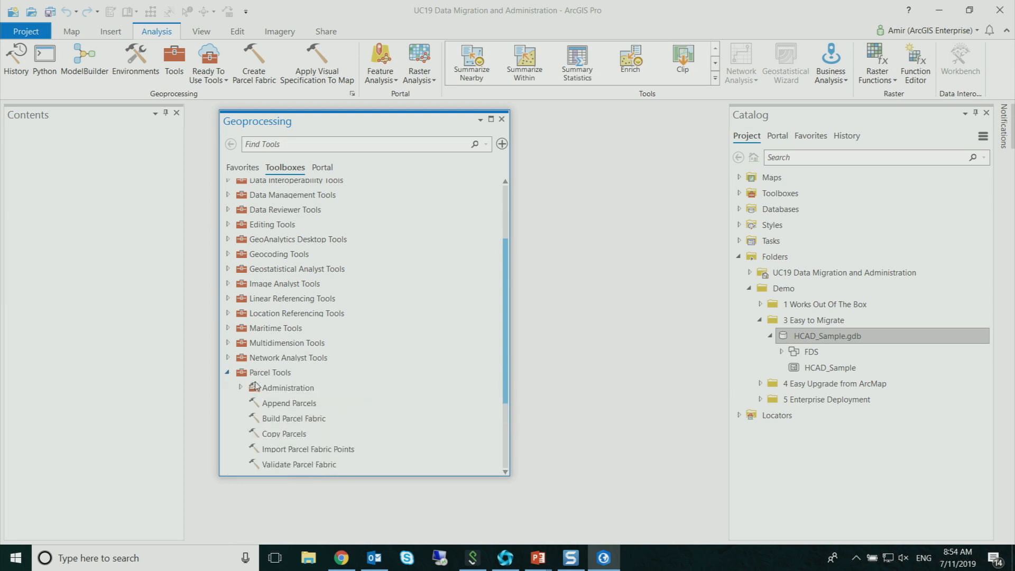
{"action": "scroll", "coordinate": [264, 385], "scroll_direction": "down", "scroll_amount": 2}
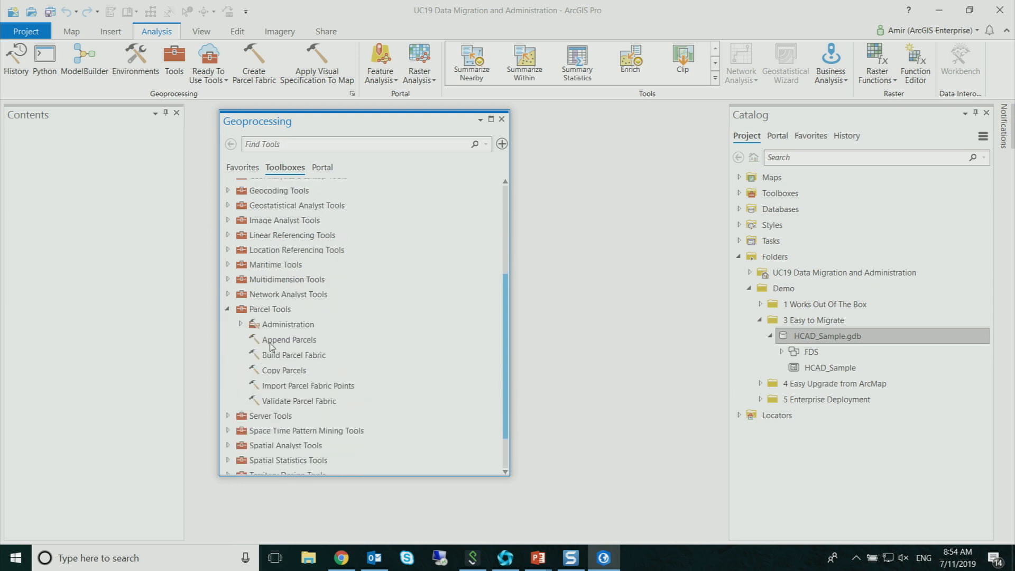
{"action": "left_click", "coordinate": [241, 324]}
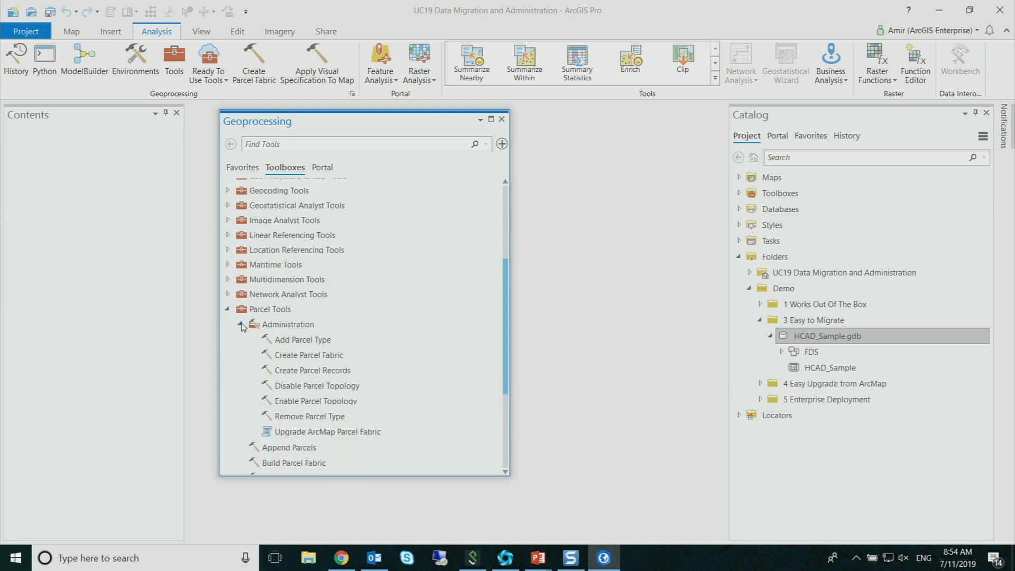
{"action": "double_click", "coordinate": [311, 356]}
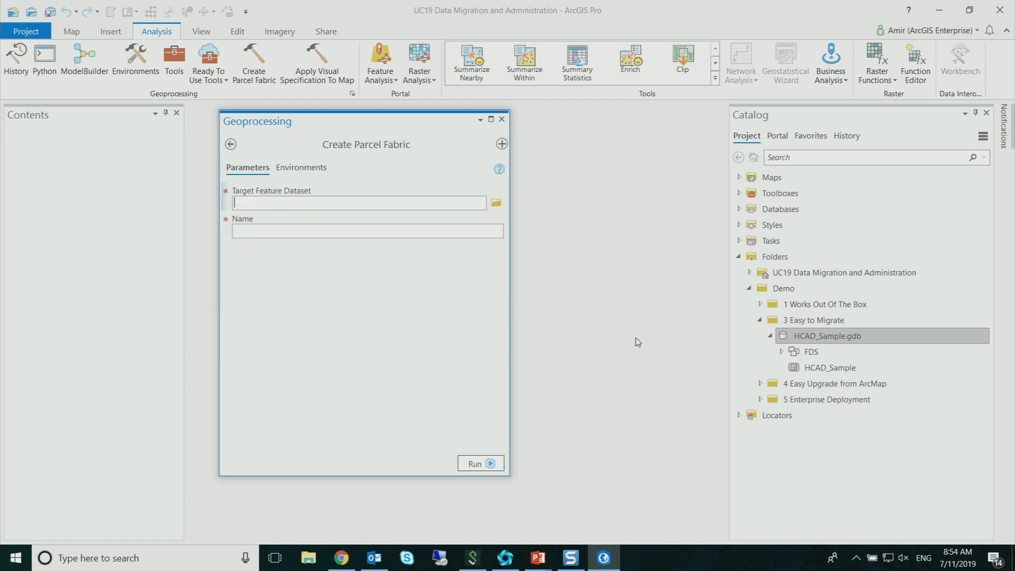
{"action": "left_click_drag", "start_coordinate": [794, 351], "coordinate": [411, 210]}
{"action": "left_click", "coordinate": [339, 233]}
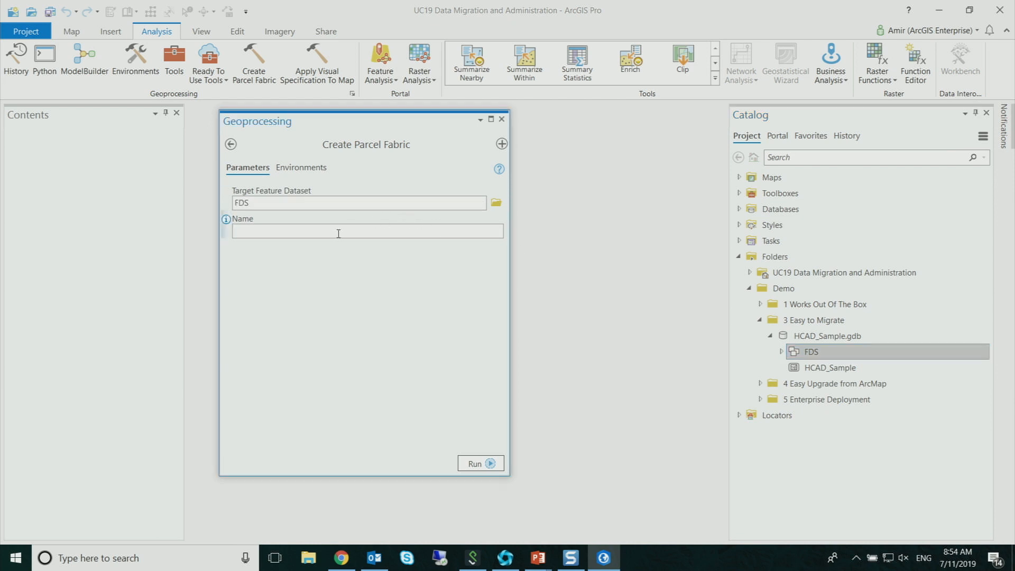
{"action": "type", "text": "ParcelFabric"}
{"action": "left_click", "coordinate": [482, 463]}
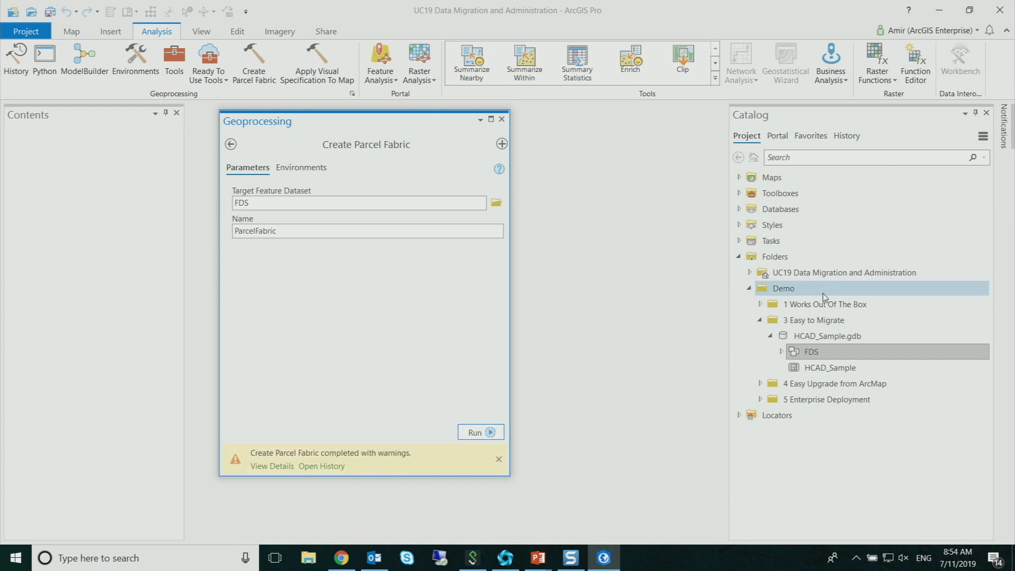
{"action": "left_click", "coordinate": [781, 352]}
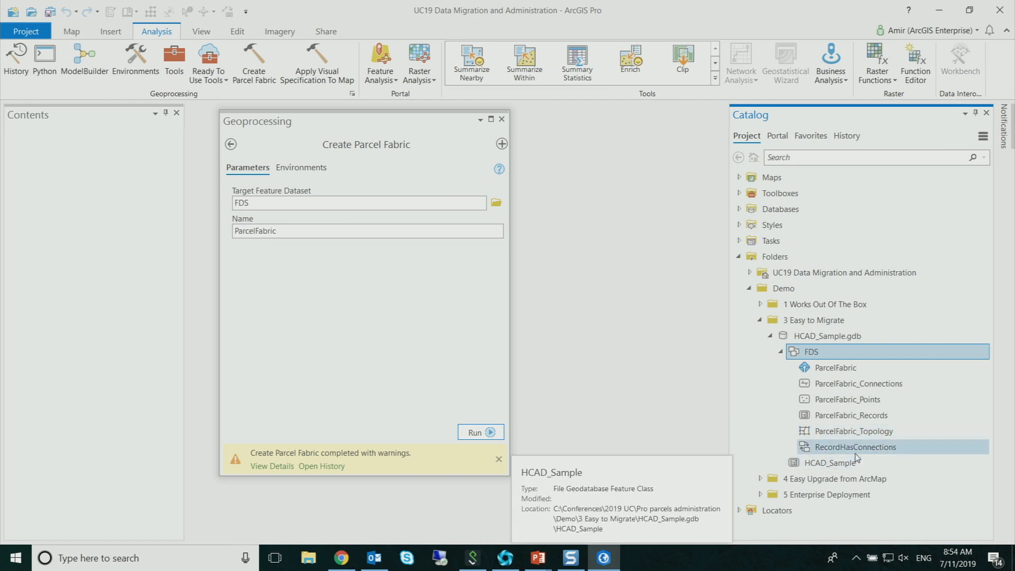
{"action": "left_click", "coordinate": [271, 466]}
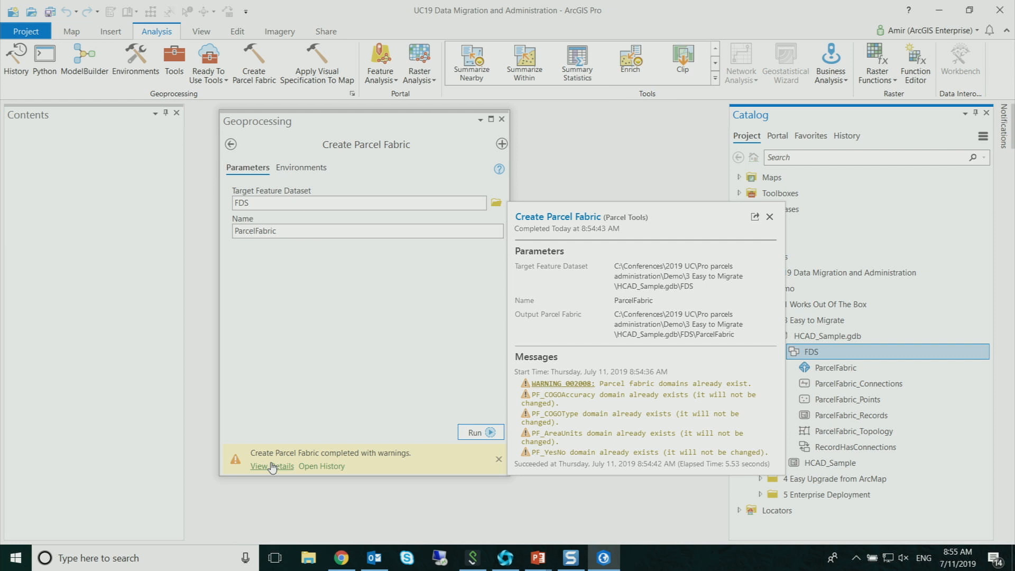
Add a parcel type named Tax to ParcelFabric and close the geoprocessing tool.
{"action": "left_click", "coordinate": [230, 144]}
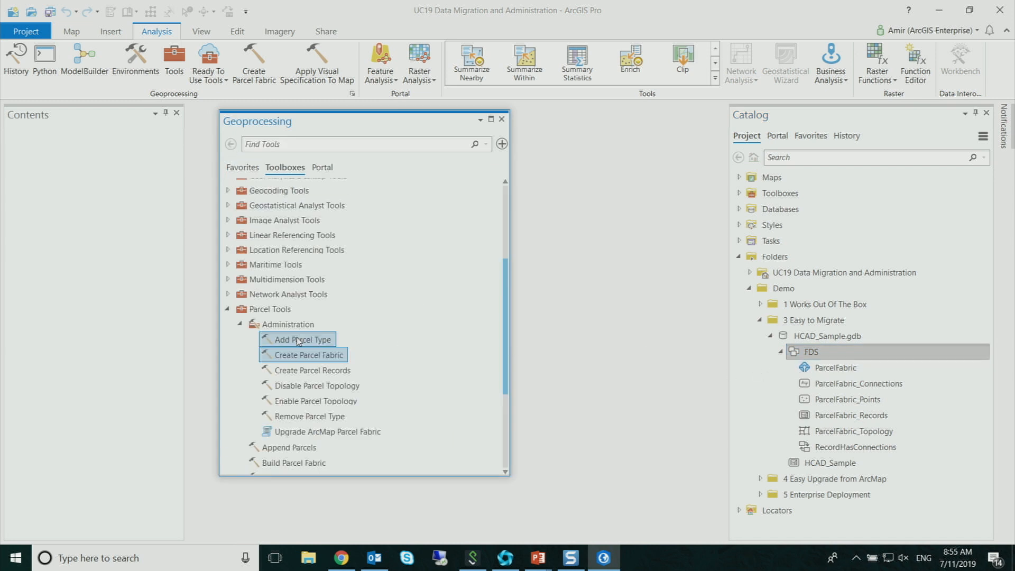
{"action": "right_click", "coordinate": [856, 371]}
{"action": "left_click", "coordinate": [893, 453]}
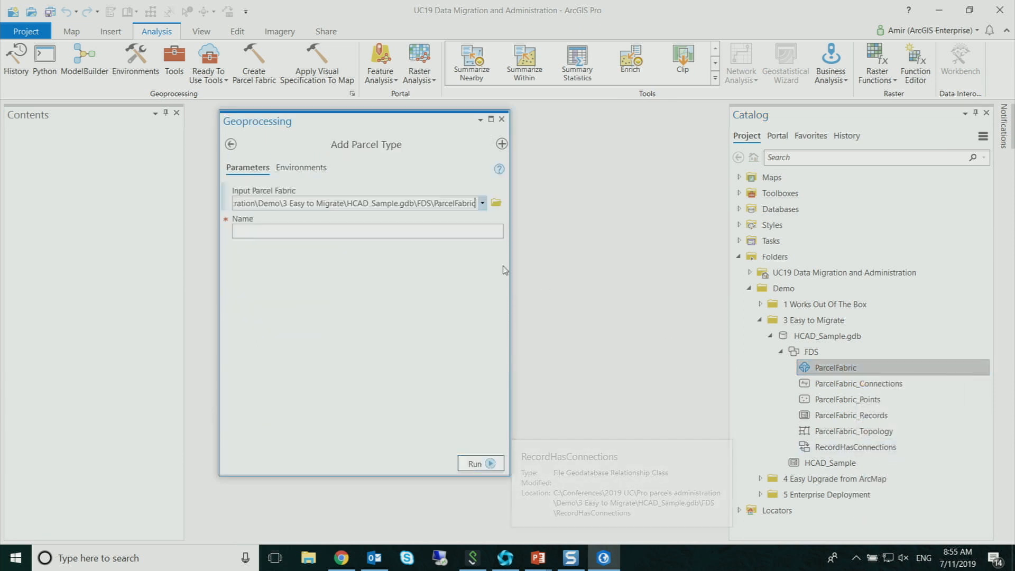
{"action": "left_click", "coordinate": [265, 228]}
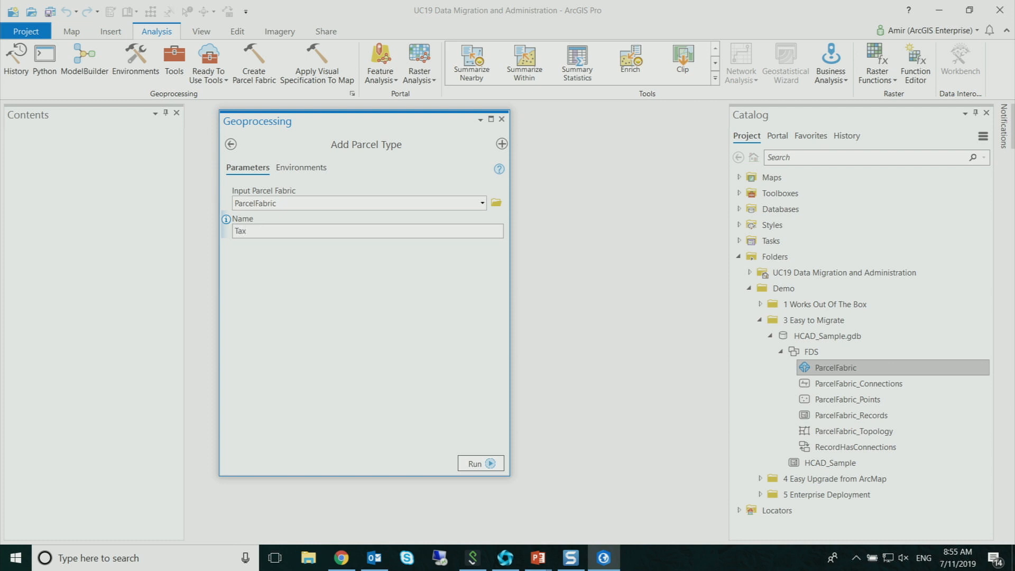
{"action": "left_click", "coordinate": [478, 465]}
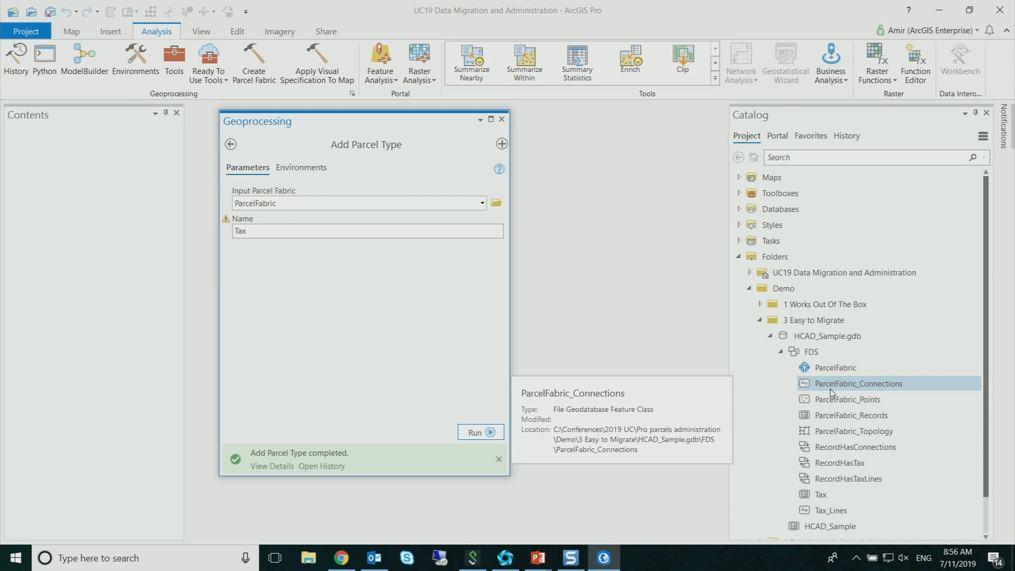
{"action": "left_click", "coordinate": [500, 119]}
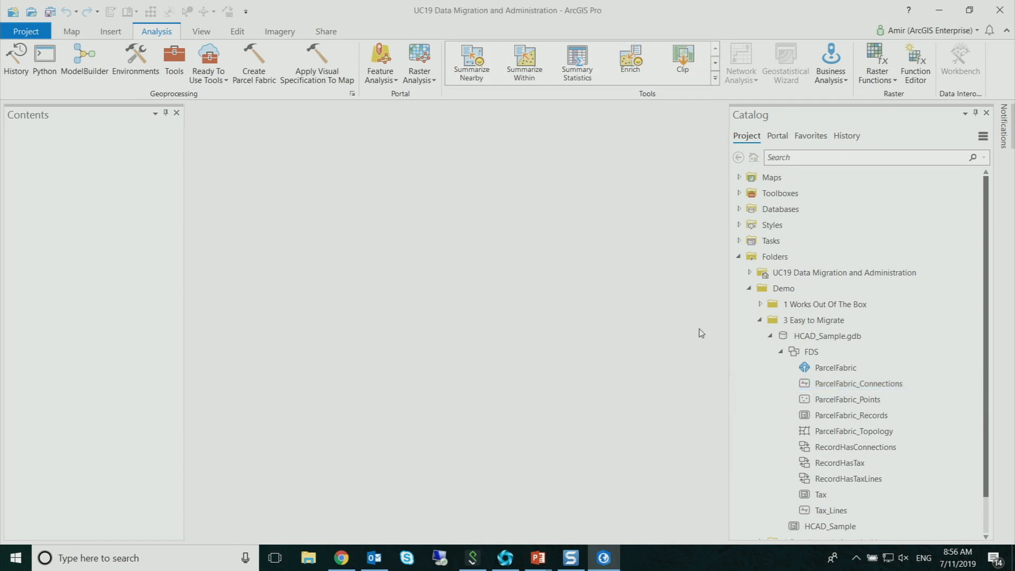
Open the field designs of the HCAD_Sample and Tax feature classes and arrange the two views side by side.
{"action": "scroll", "coordinate": [816, 465], "scroll_direction": "down", "scroll_amount": 1}
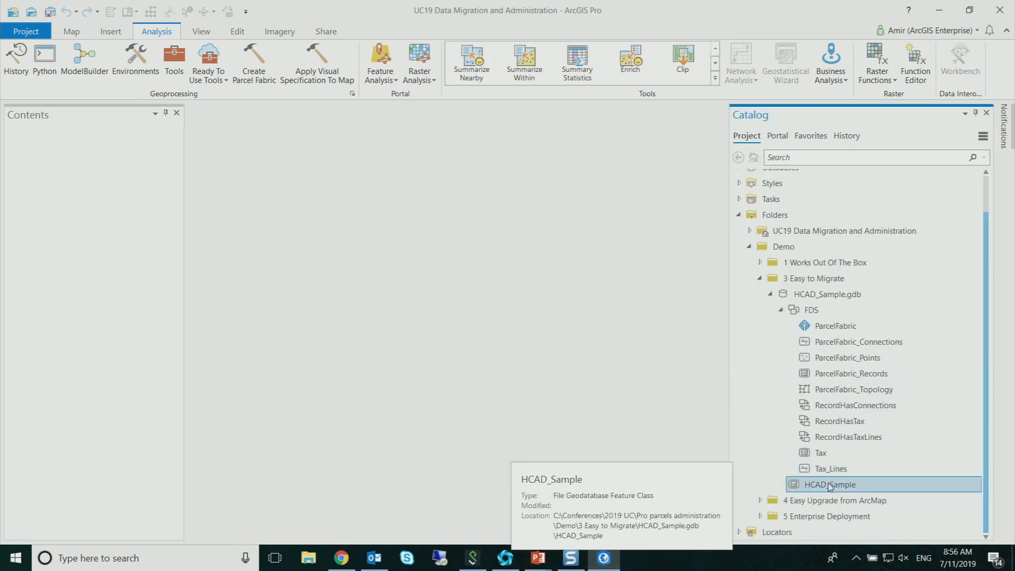
{"action": "right_click", "coordinate": [828, 485]}
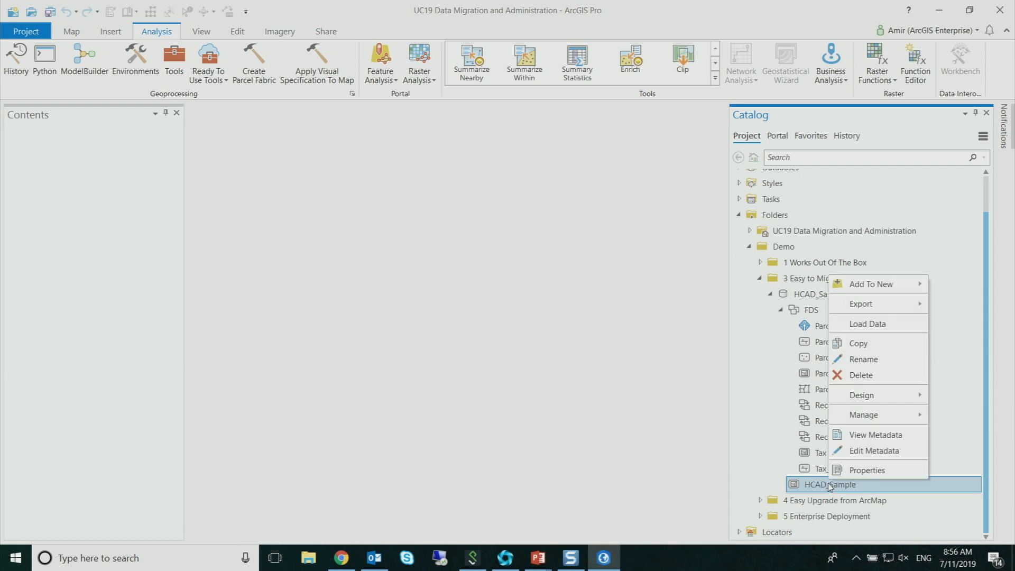
{"action": "mouse_move", "coordinate": [847, 399]}
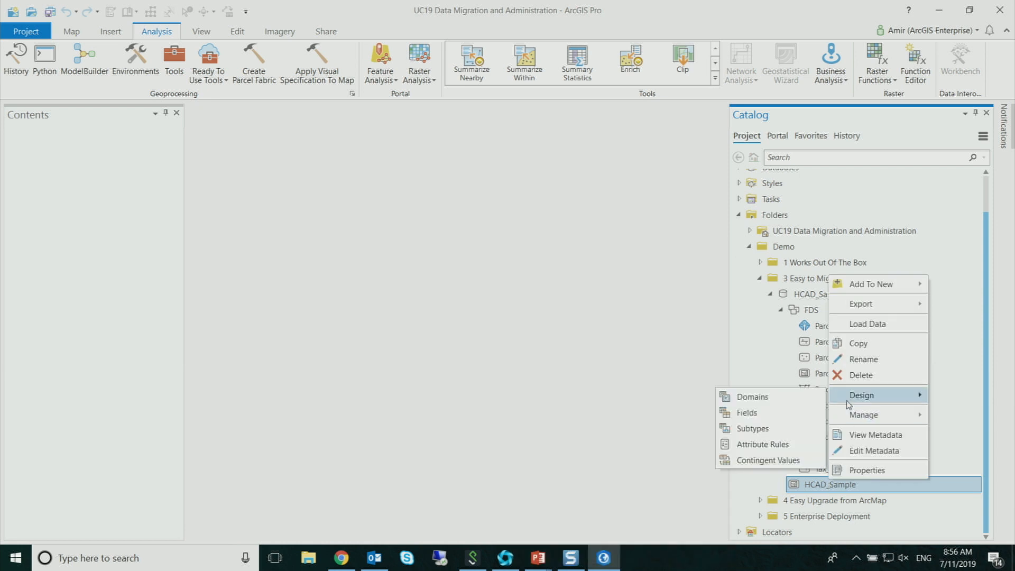
{"action": "left_click", "coordinate": [781, 415]}
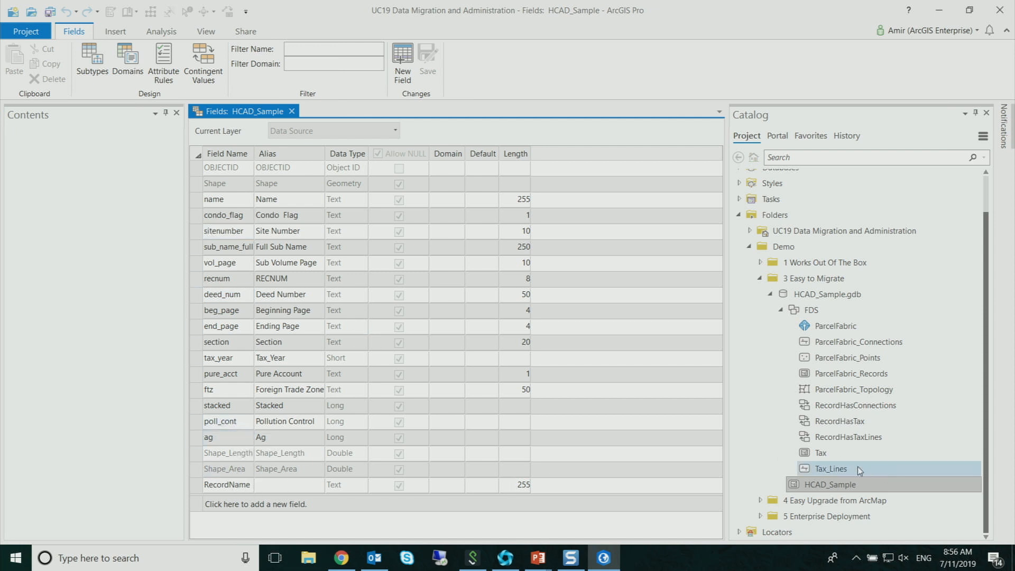
{"action": "left_click", "coordinate": [822, 453]}
{"action": "right_click", "coordinate": [824, 452]}
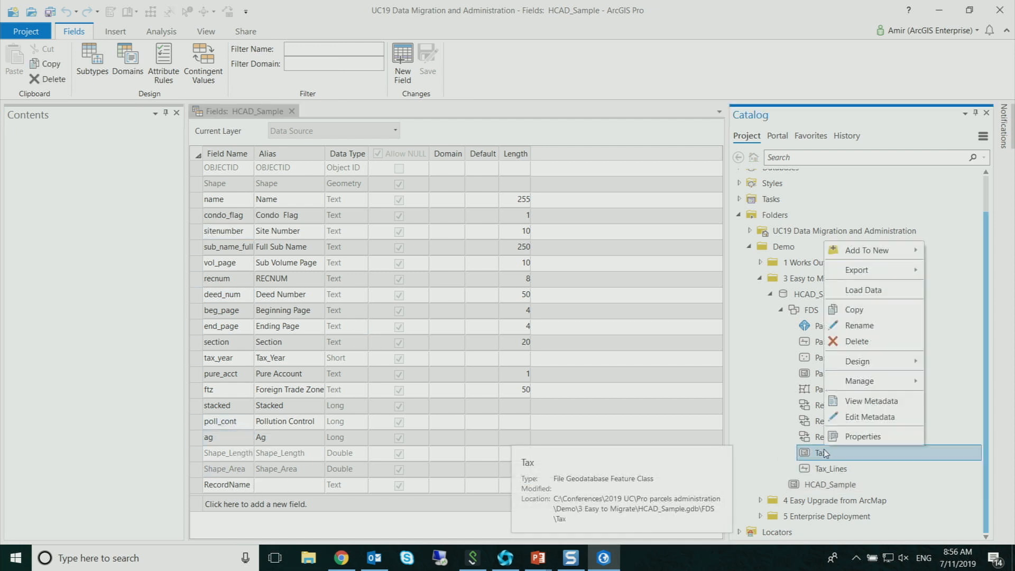
{"action": "mouse_move", "coordinate": [860, 369]}
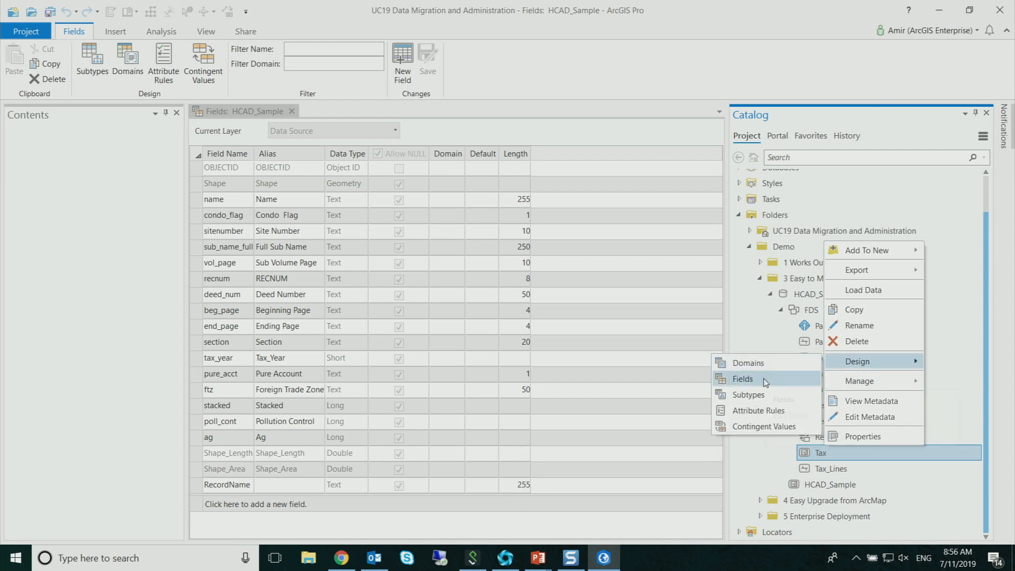
{"action": "left_click", "coordinate": [742, 379]}
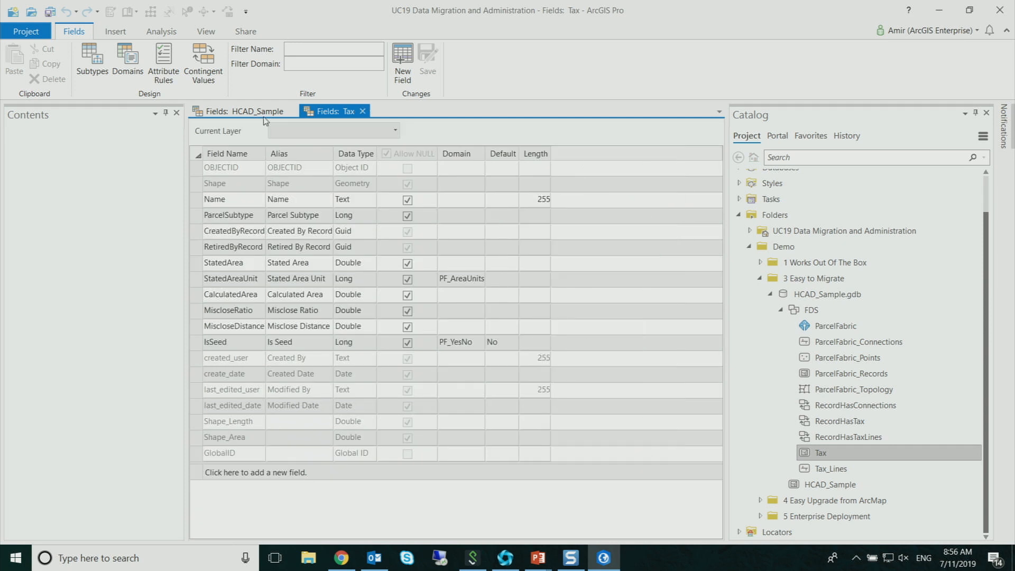
{"action": "left_click_drag", "start_coordinate": [329, 112], "coordinate": [486, 327]}
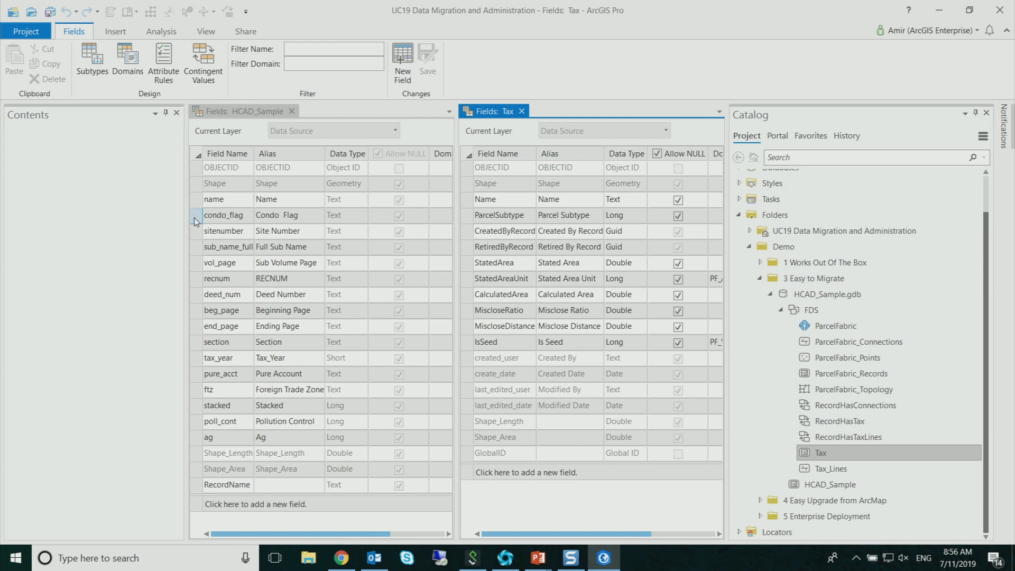
Copy the fields condo_flag through ag plus RecordName from HCAD_Sample and paste them into the Tax field list.
{"action": "left_click", "coordinate": [196, 221]}
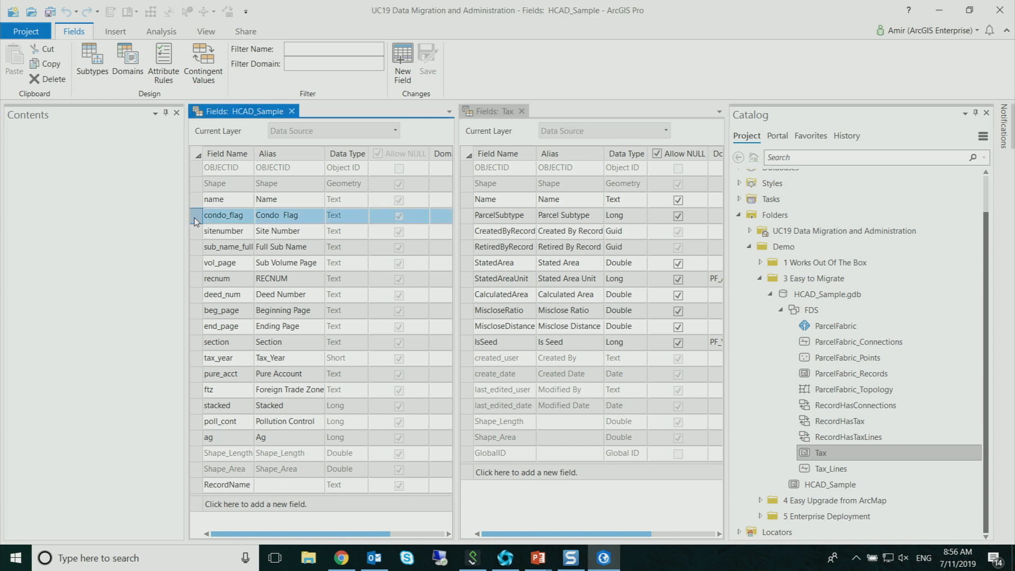
{"action": "left_click", "coordinate": [201, 438], "text": "shift"}
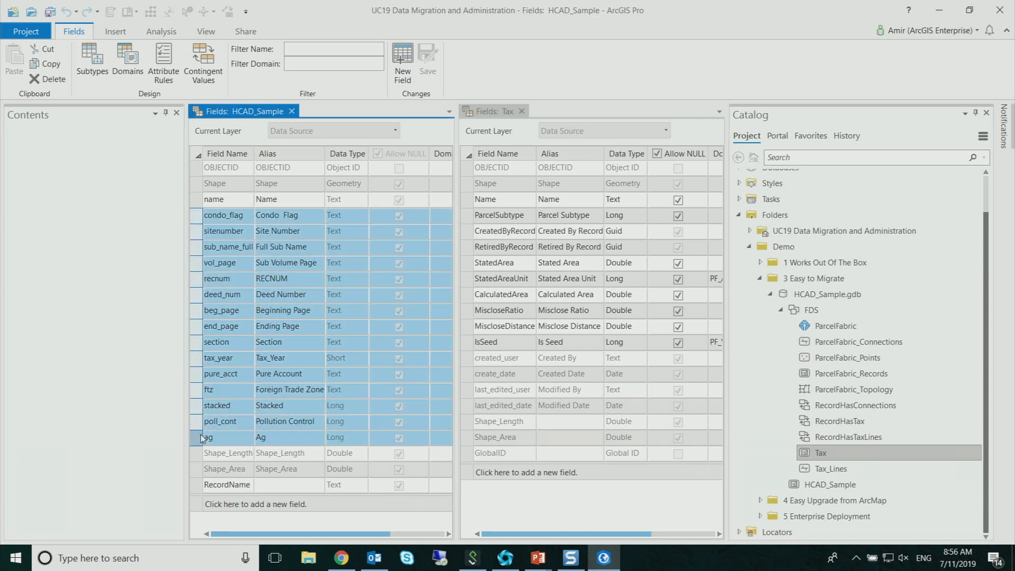
{"action": "left_click", "coordinate": [197, 485], "text": "ctrl"}
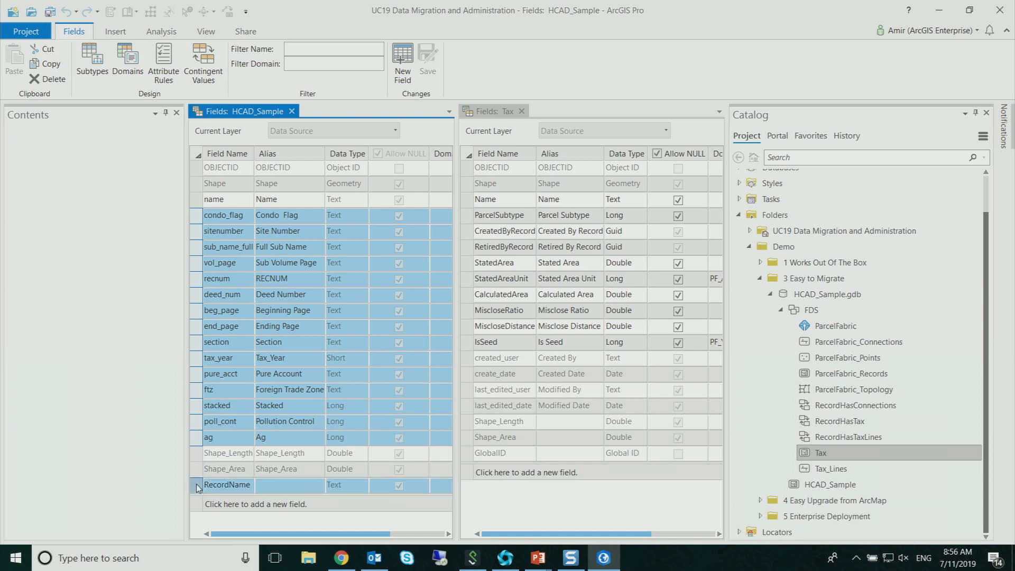
{"action": "right_click", "coordinate": [197, 485]}
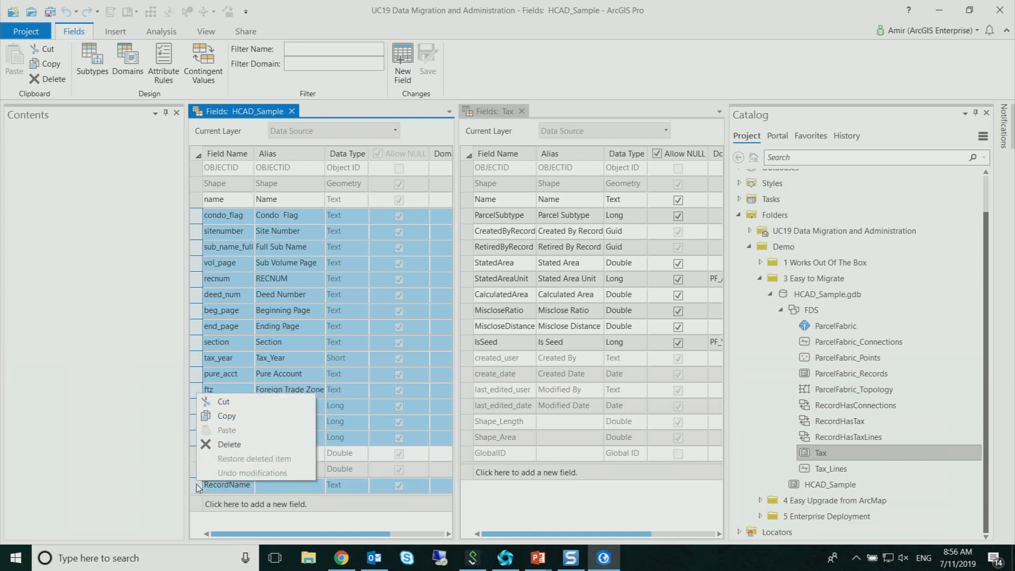
{"action": "left_click", "coordinate": [222, 421]}
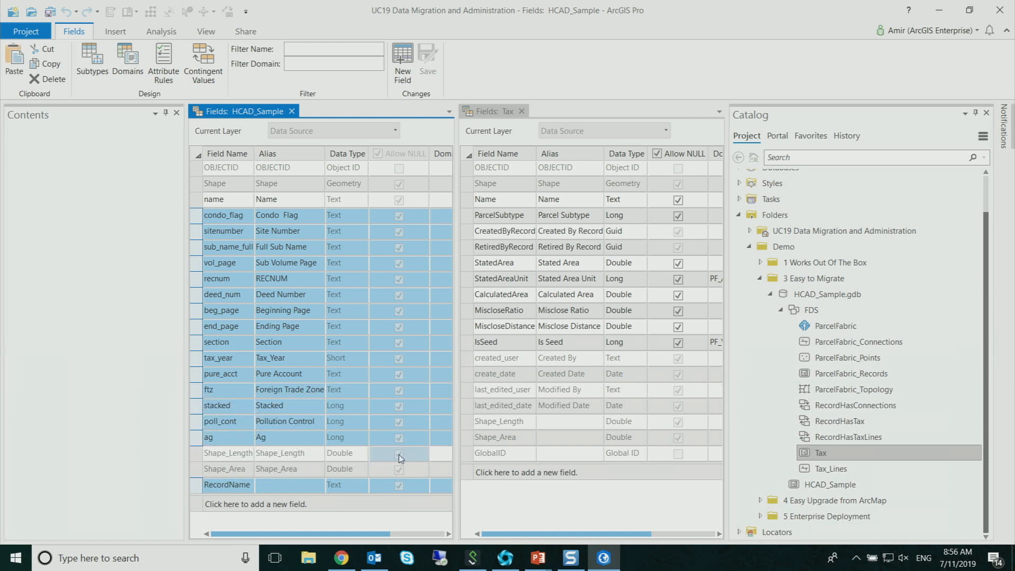
{"action": "left_click", "coordinate": [469, 476]}
{"action": "left_click", "coordinate": [469, 475]}
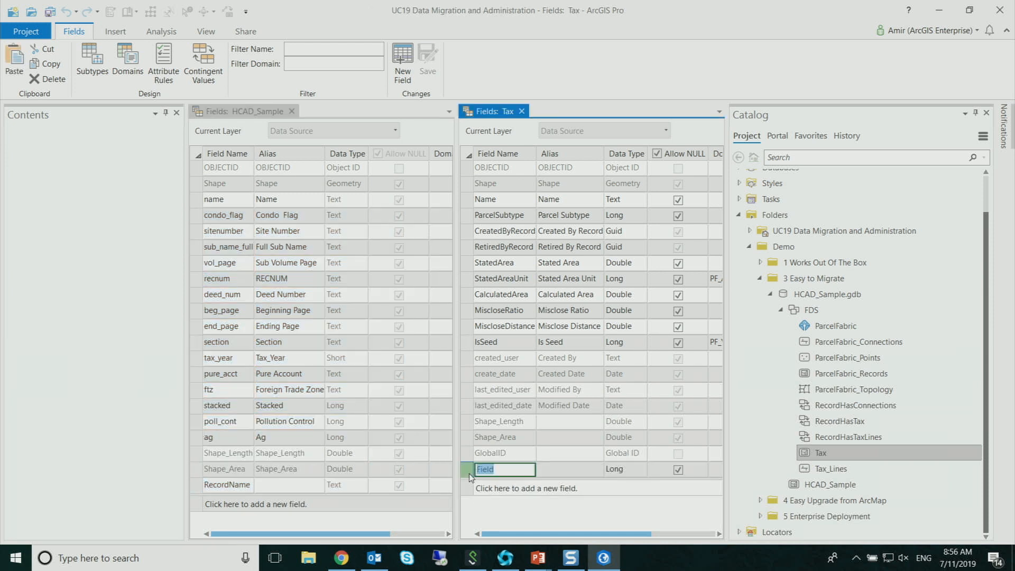
{"action": "right_click", "coordinate": [470, 477]}
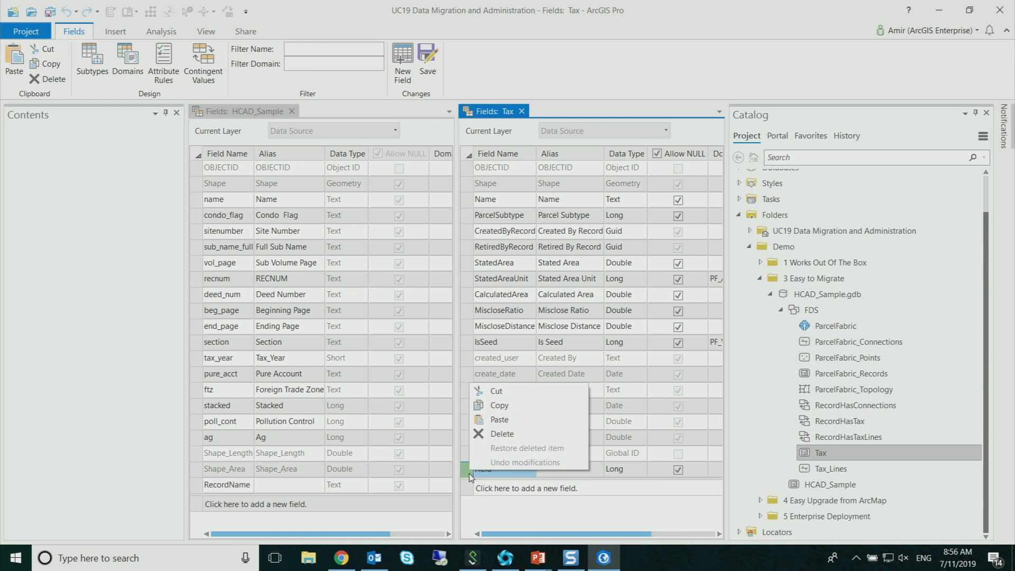
{"action": "left_click", "coordinate": [490, 421]}
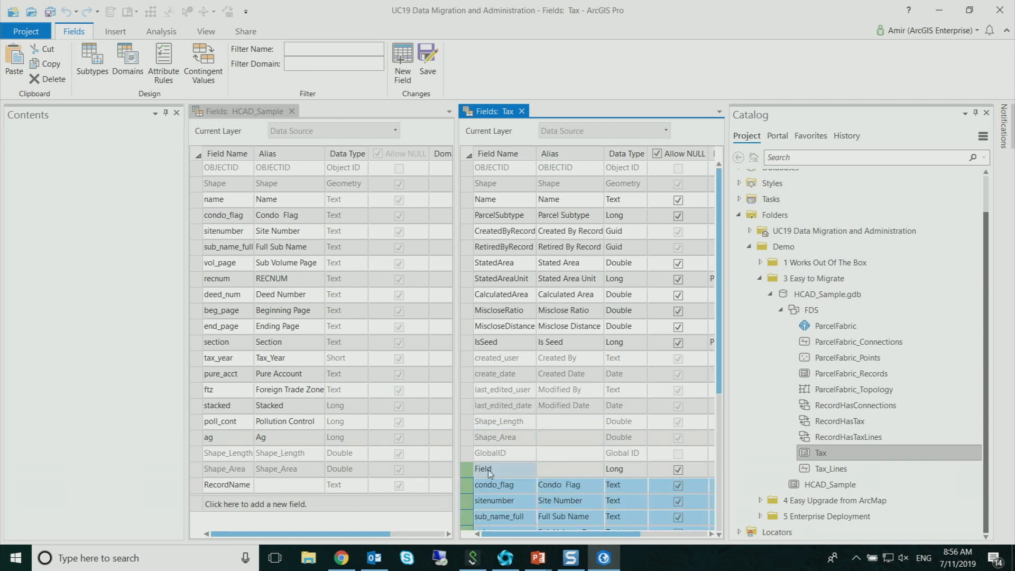
Delete the unneeded row named Field from the Tax field list, save the pasted fields, and close both field views.
{"action": "left_click", "coordinate": [467, 469]}
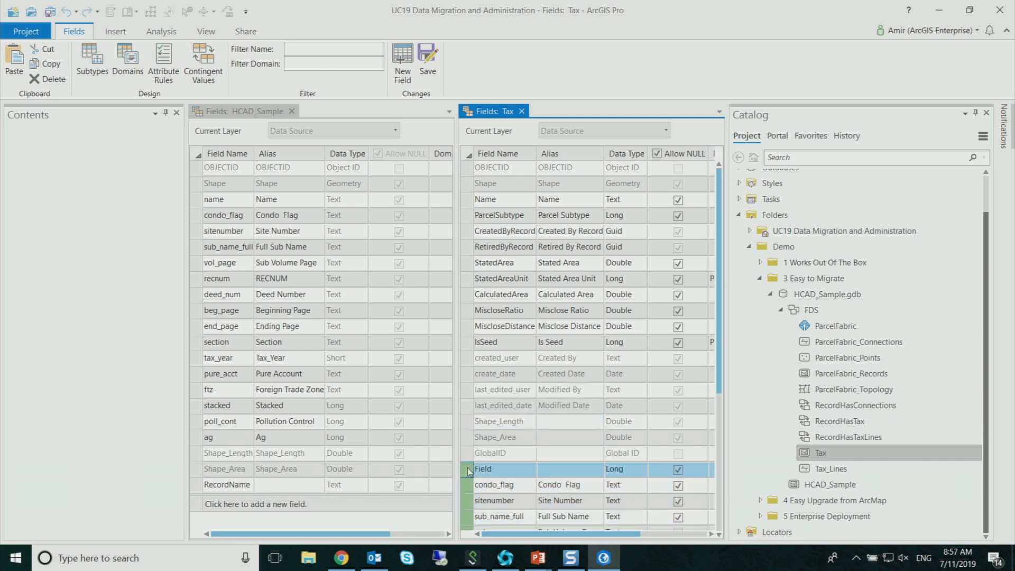
{"action": "key", "text": "Delete"}
{"action": "scroll", "coordinate": [561, 475], "scroll_direction": "down", "scroll_amount": 3}
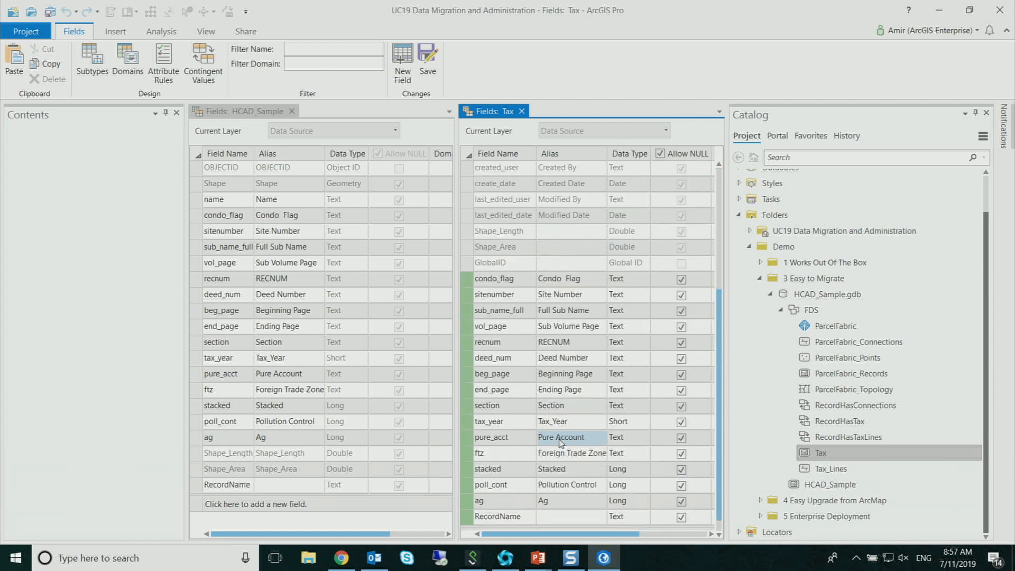
{"action": "left_click", "coordinate": [427, 62]}
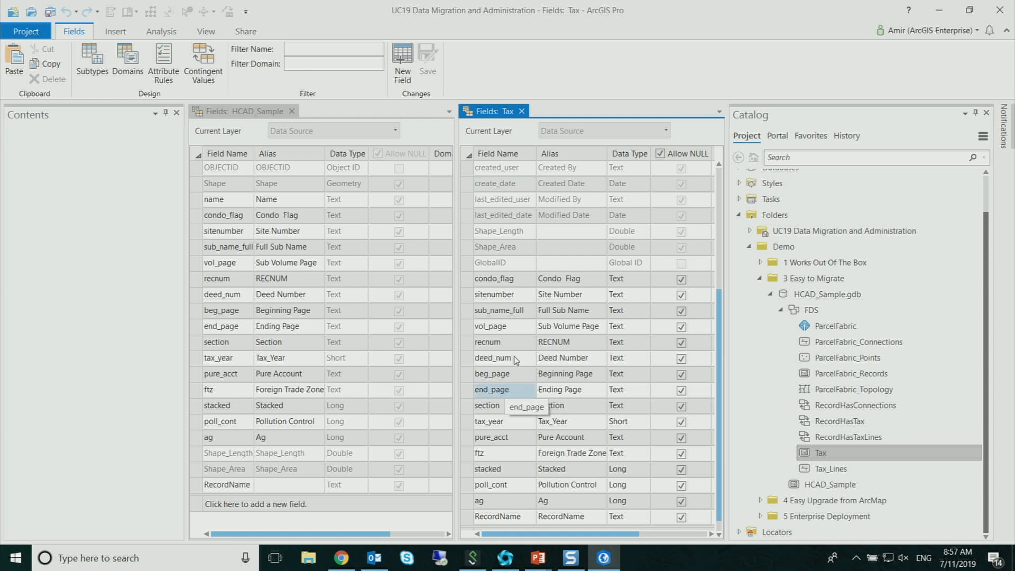
{"action": "left_click", "coordinate": [292, 111]}
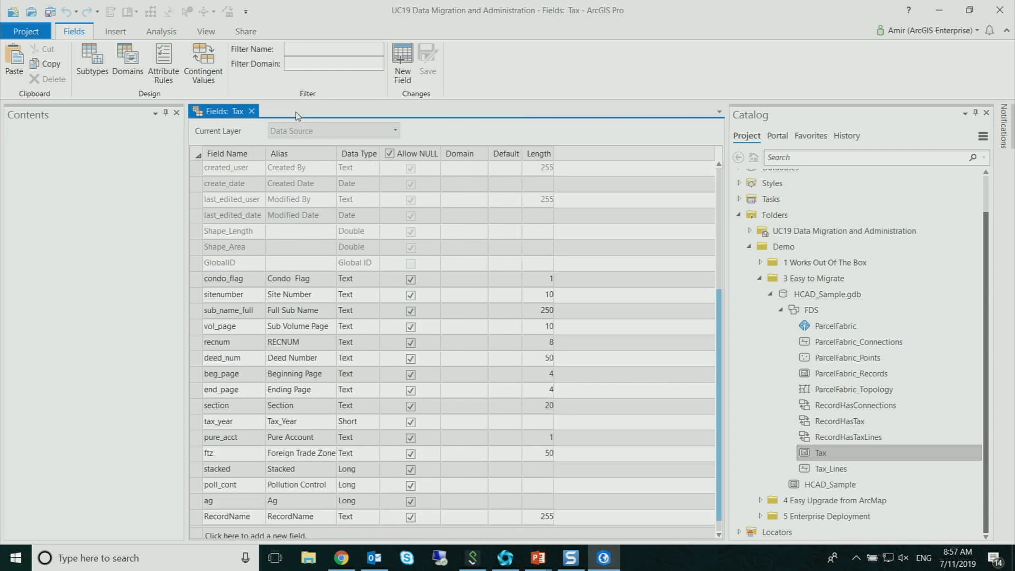
{"action": "left_click", "coordinate": [251, 111]}
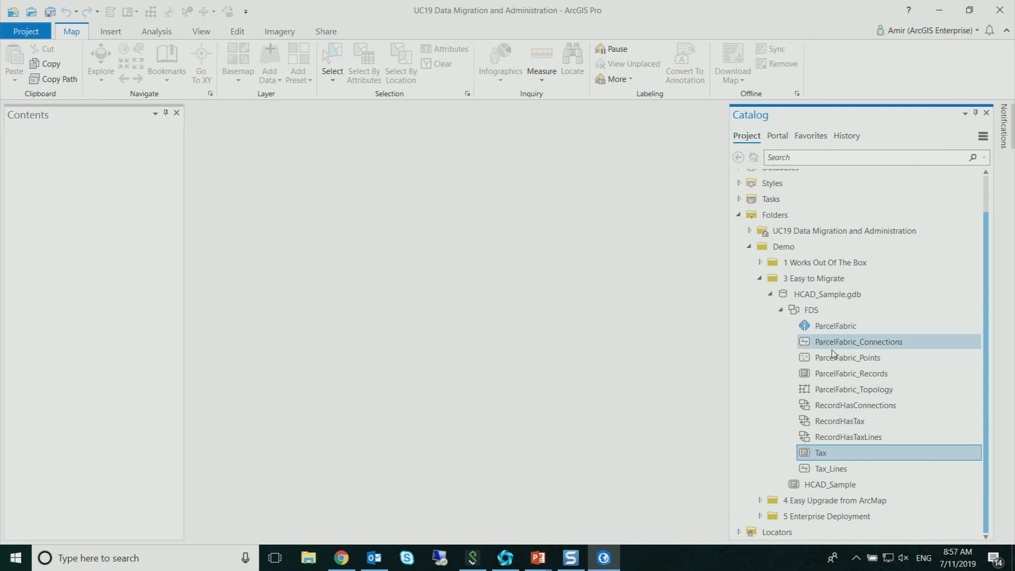
Assign the RecordType domain to the RecordType field of ParcelFabric_Records, save the change and close the field design.
{"action": "right_click", "coordinate": [847, 374]}
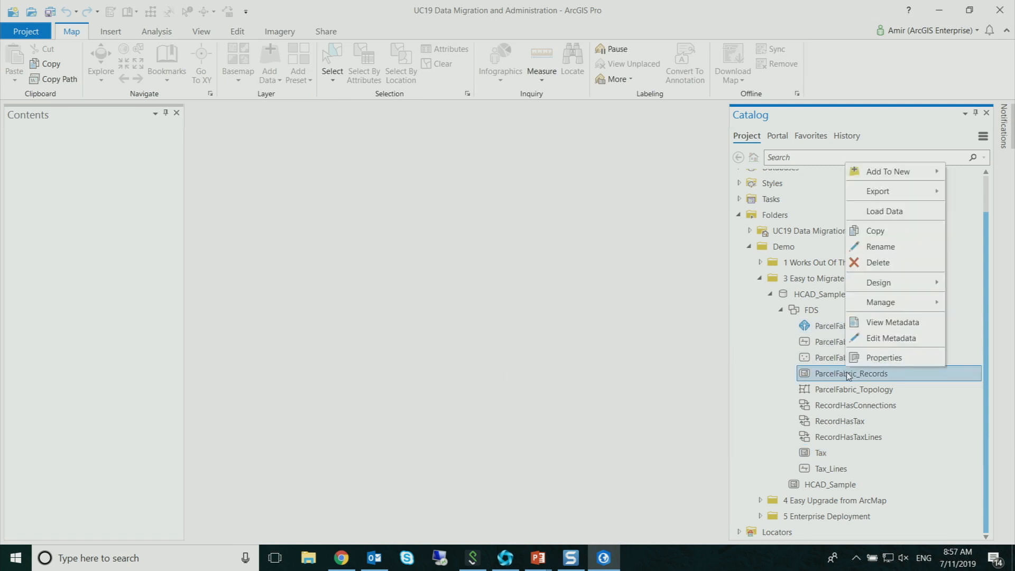
{"action": "mouse_move", "coordinate": [877, 282]}
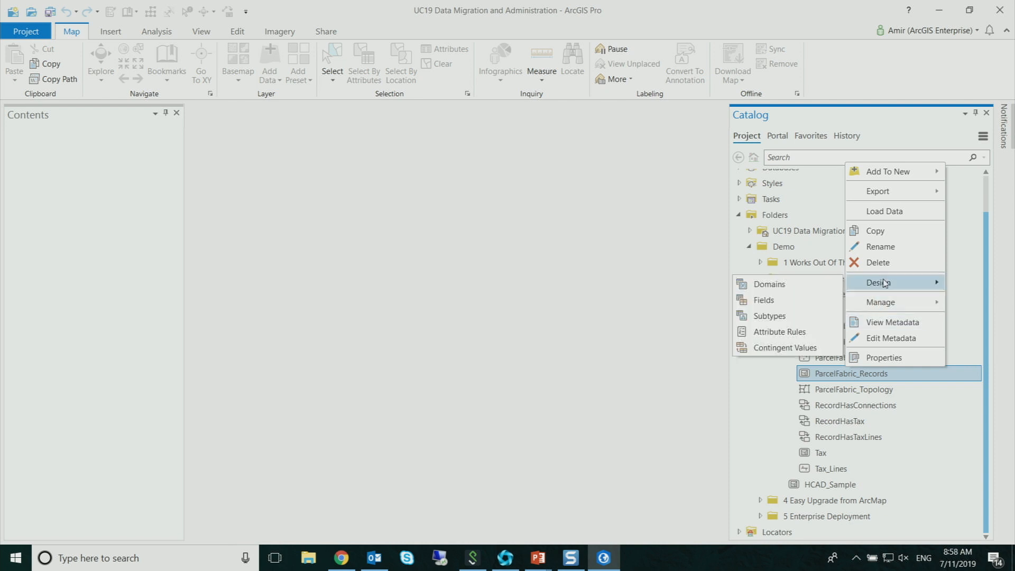
{"action": "left_click", "coordinate": [775, 302]}
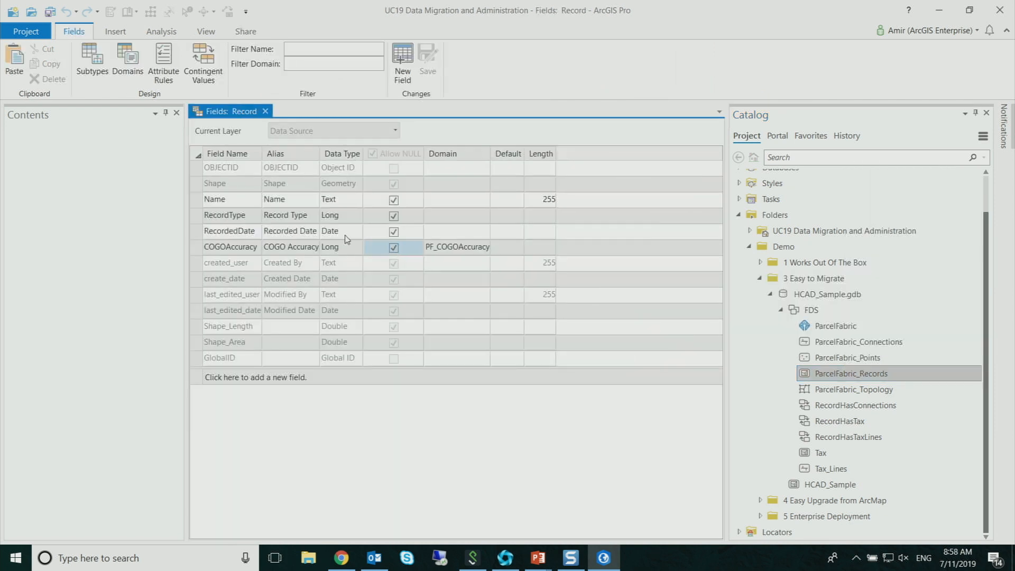
{"action": "left_click", "coordinate": [472, 217]}
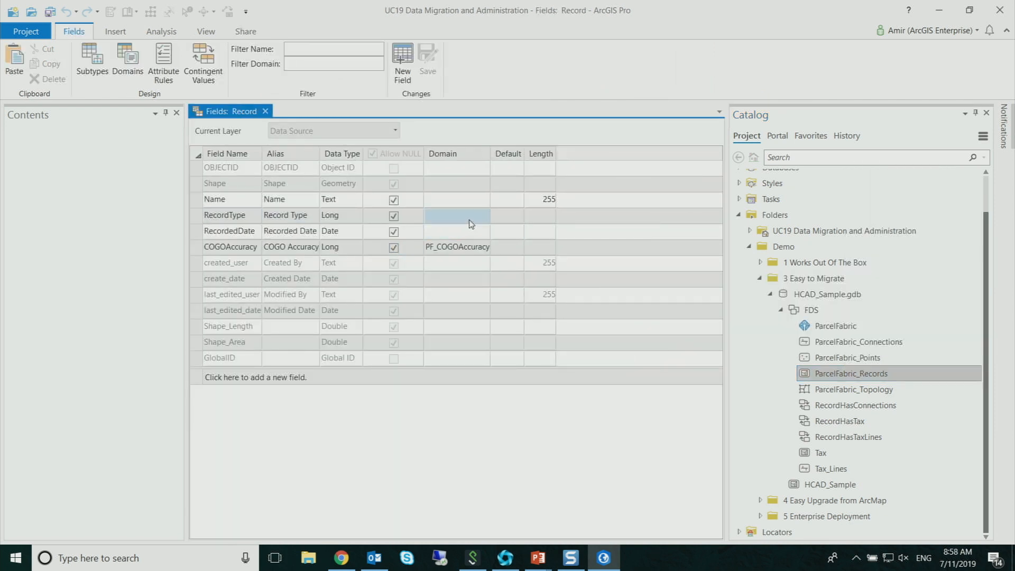
{"action": "left_click", "coordinate": [473, 218]}
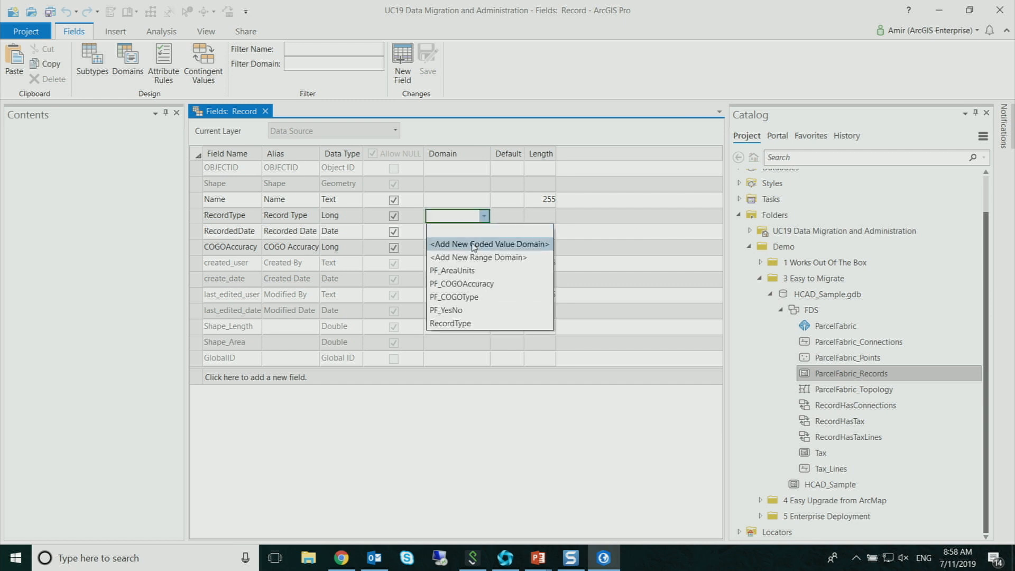
{"action": "left_click", "coordinate": [470, 324]}
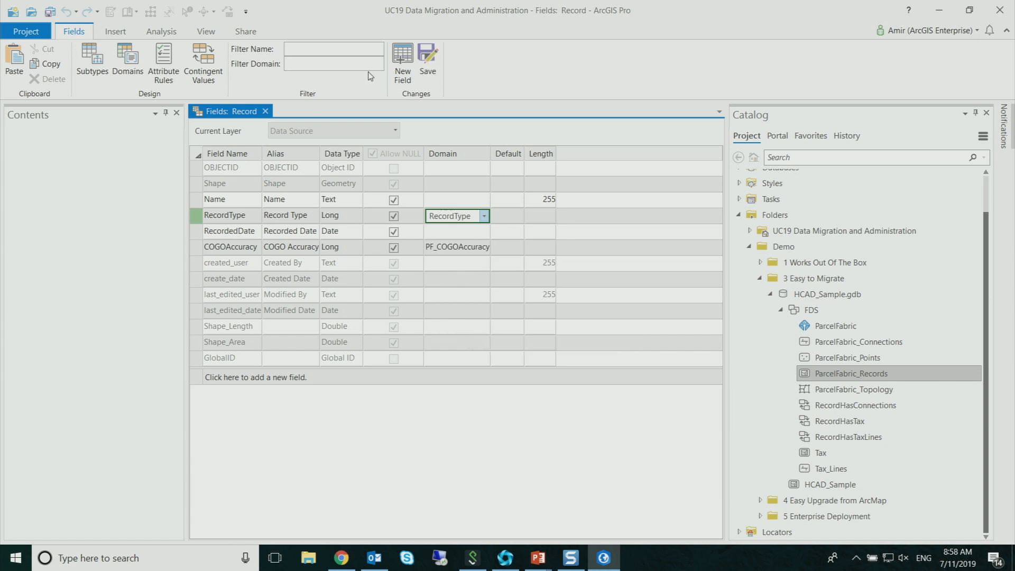
{"action": "left_click", "coordinate": [427, 63]}
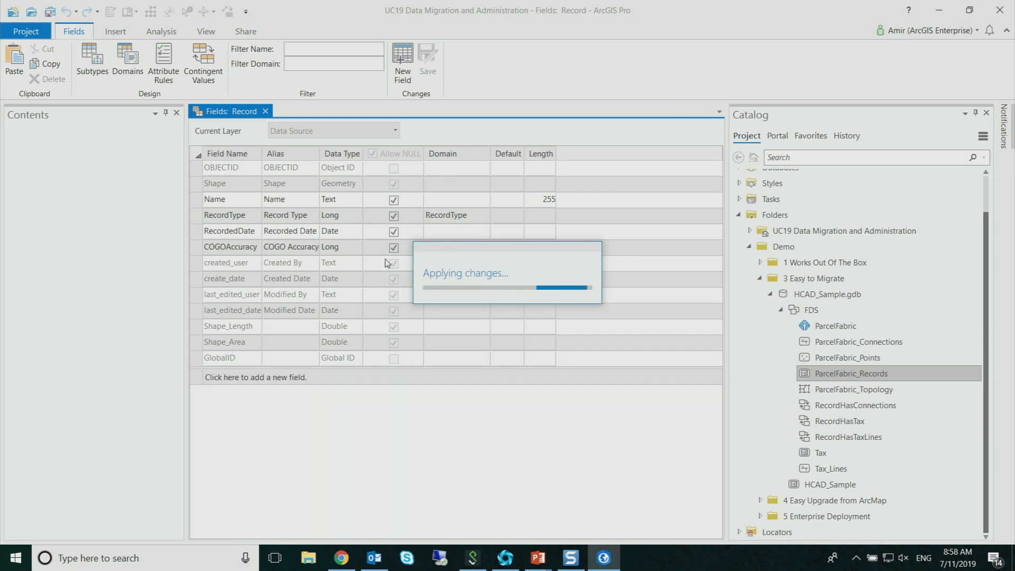
{"action": "left_click", "coordinate": [265, 112]}
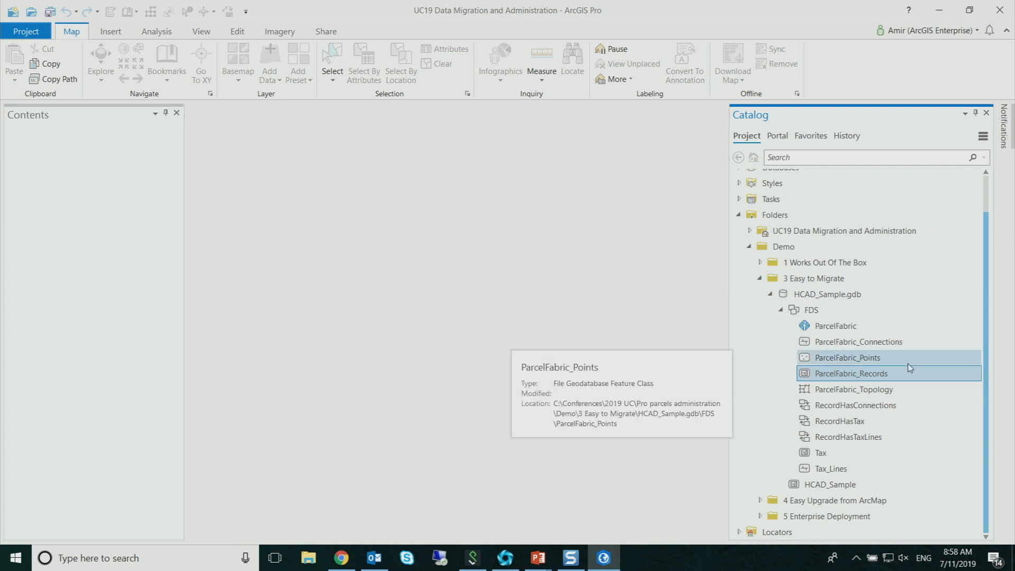
Find the Append geoprocessing tool and set HCAD_Sample as the input dataset and Tax as the target dataset.
{"action": "left_click", "coordinate": [153, 31]}
{"action": "left_click", "coordinate": [173, 61]}
{"action": "left_click", "coordinate": [296, 146]}
{"action": "type", "text": "appen"}
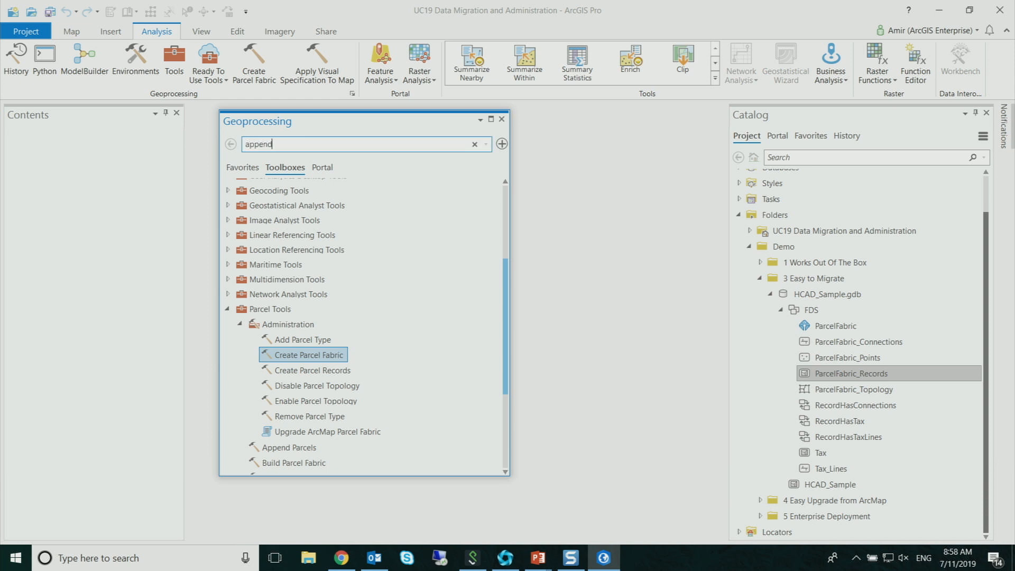
{"action": "type", "text": "d"}
{"action": "left_click", "coordinate": [274, 188]}
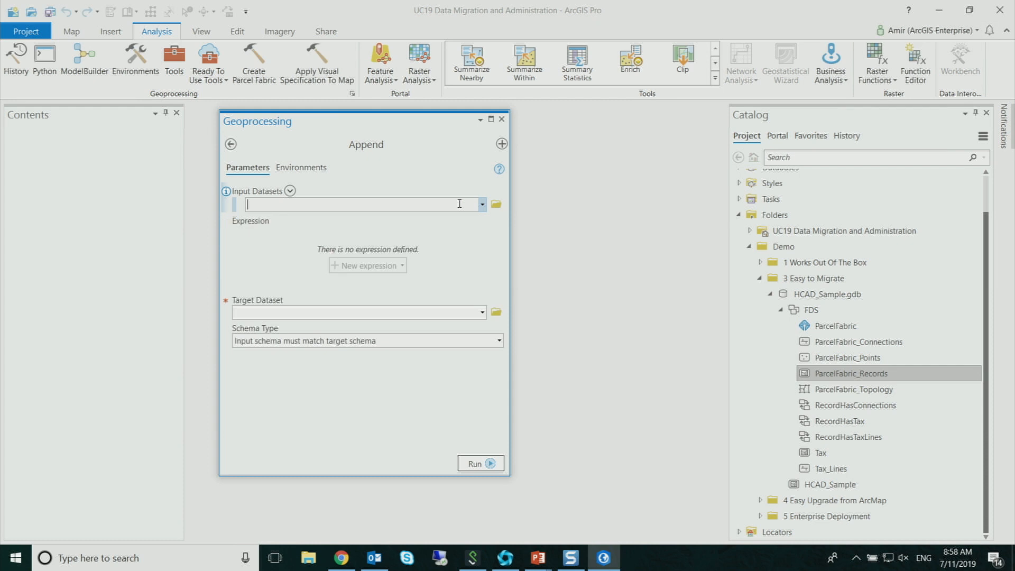
{"action": "left_click_drag", "start_coordinate": [804, 483], "coordinate": [391, 211]}
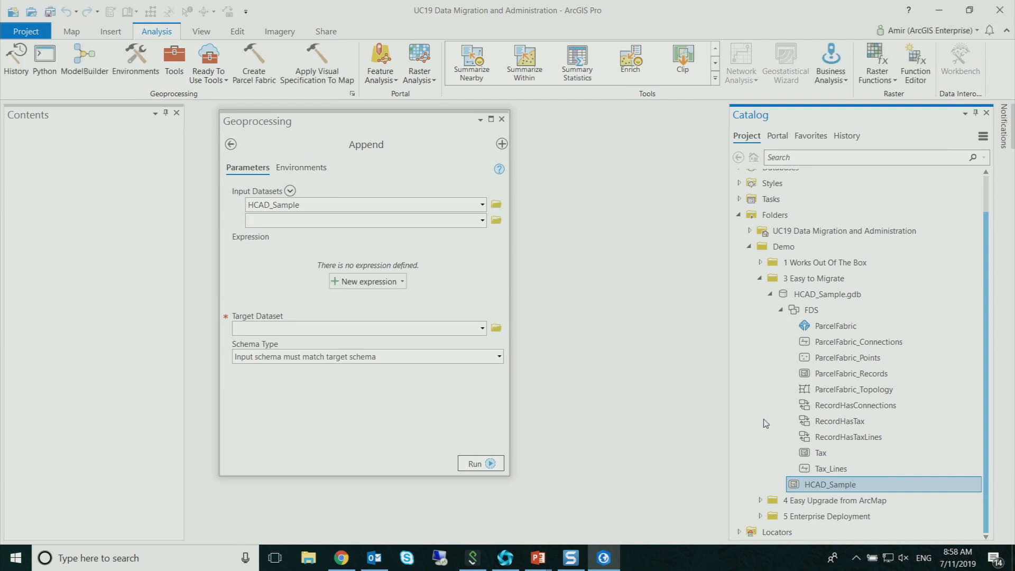
{"action": "left_click_drag", "start_coordinate": [808, 453], "coordinate": [385, 328]}
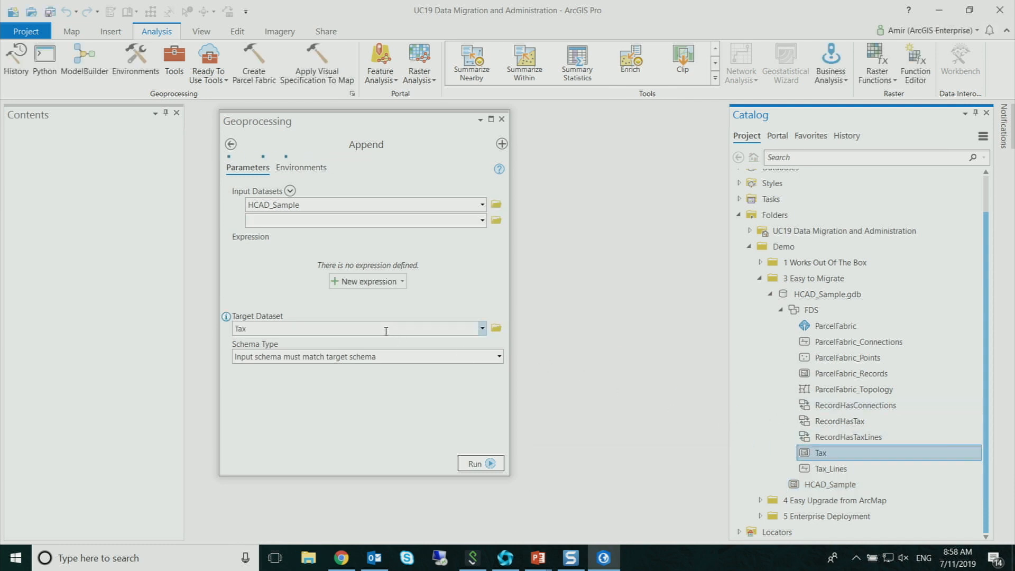
Set Append's schema type to use the field map to reconcile schema differences, review the output fields and run it.
{"action": "left_click", "coordinate": [498, 359]}
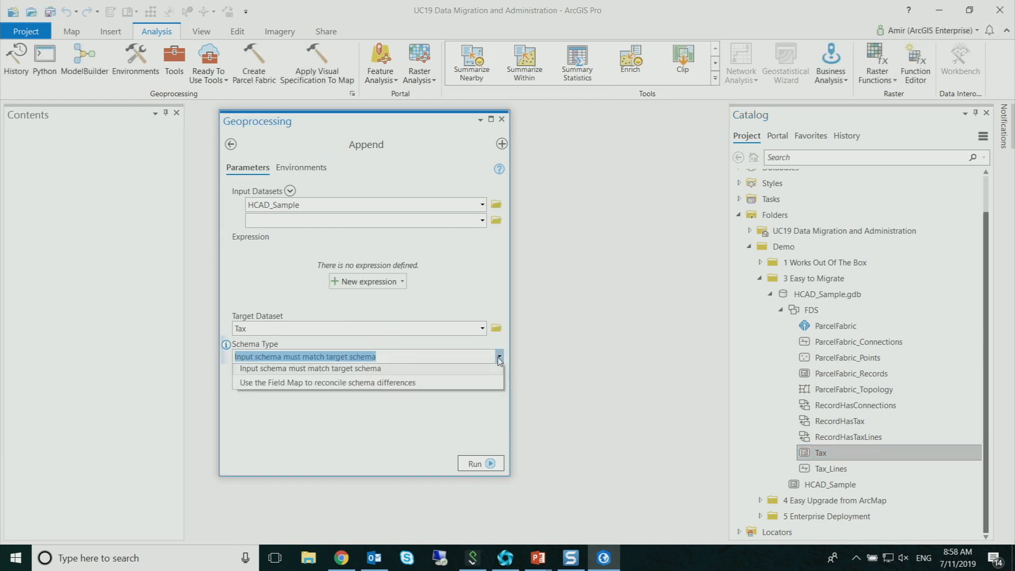
{"action": "left_click", "coordinate": [456, 389]}
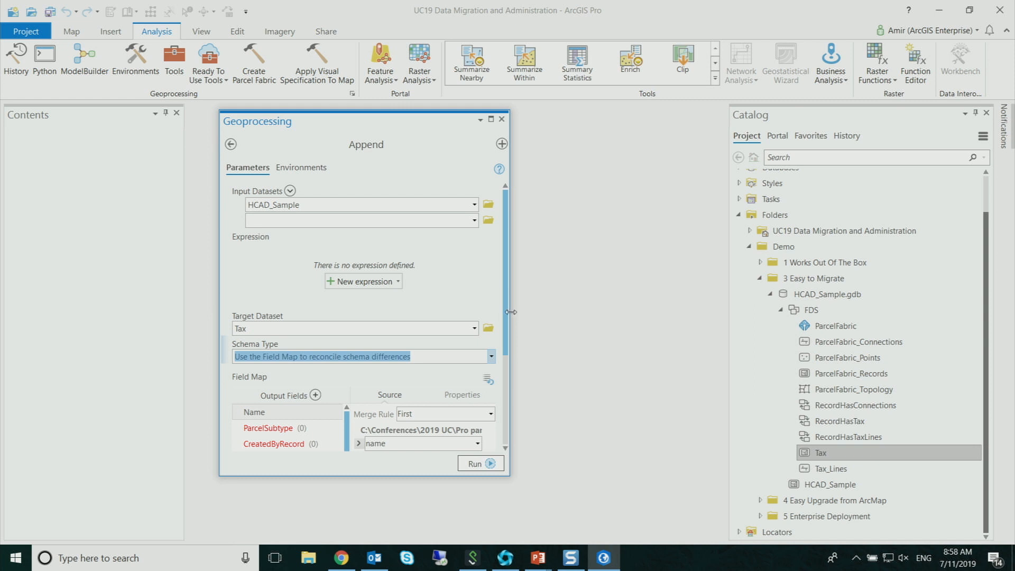
{"action": "scroll", "coordinate": [499, 360], "scroll_direction": "down", "scroll_amount": 2}
{"action": "scroll", "coordinate": [498, 360], "scroll_direction": "down", "scroll_amount": 4}
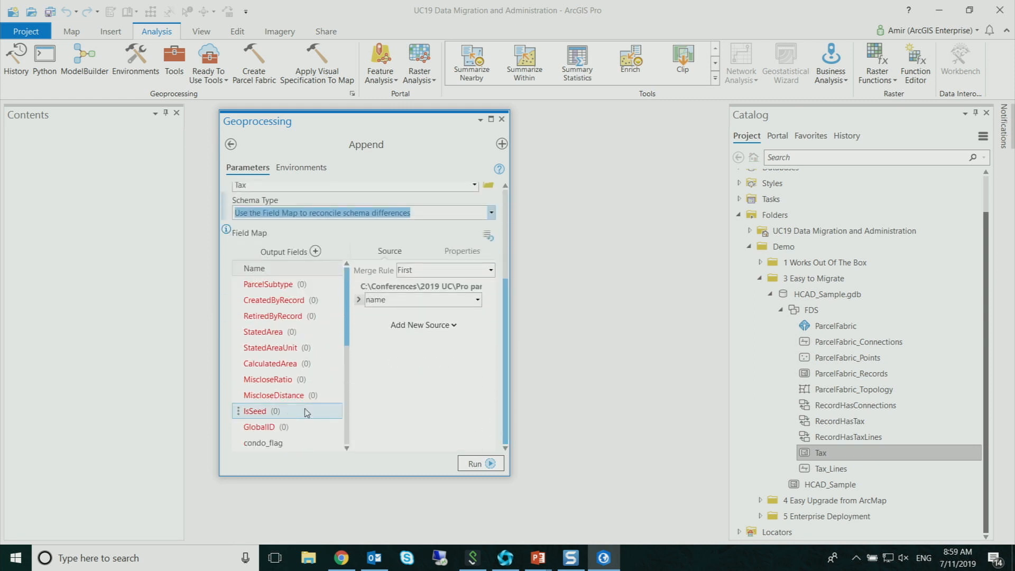
{"action": "scroll", "coordinate": [347, 327], "scroll_direction": "down", "scroll_amount": 1}
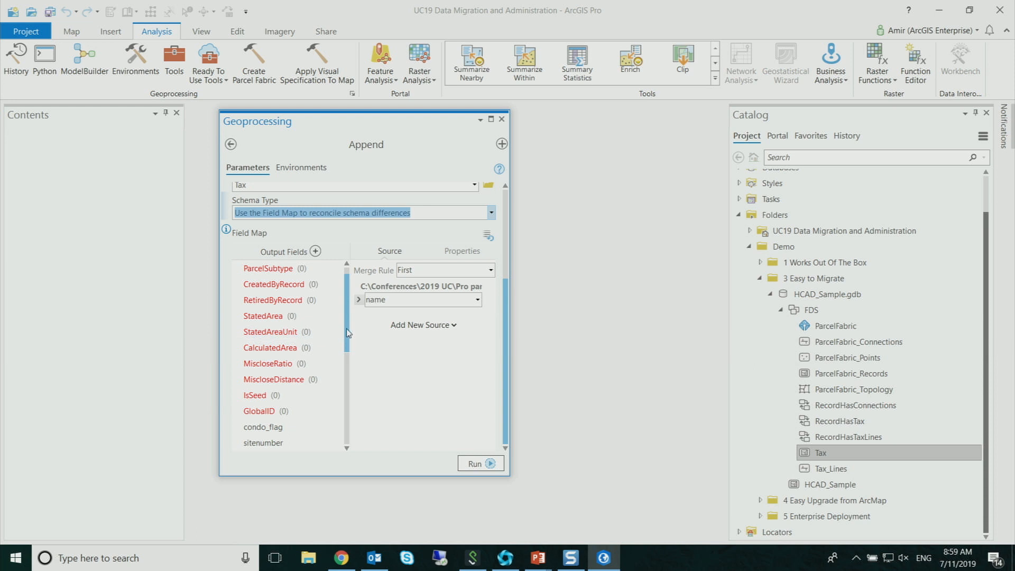
{"action": "left_click_drag", "start_coordinate": [348, 333], "coordinate": [334, 434]}
{"action": "scroll", "coordinate": [333, 423], "scroll_direction": "up", "scroll_amount": 5}
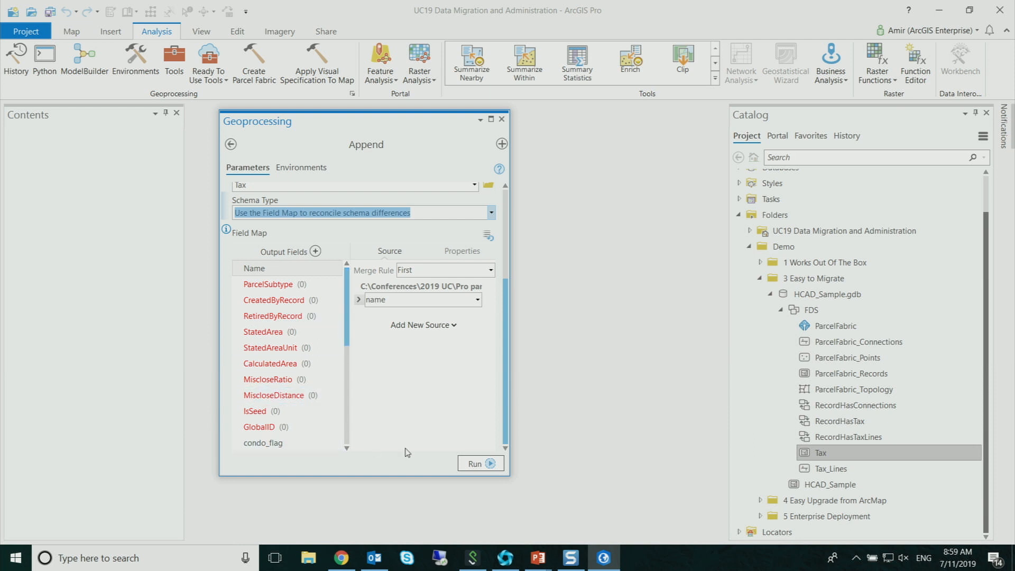
{"action": "left_click", "coordinate": [475, 464]}
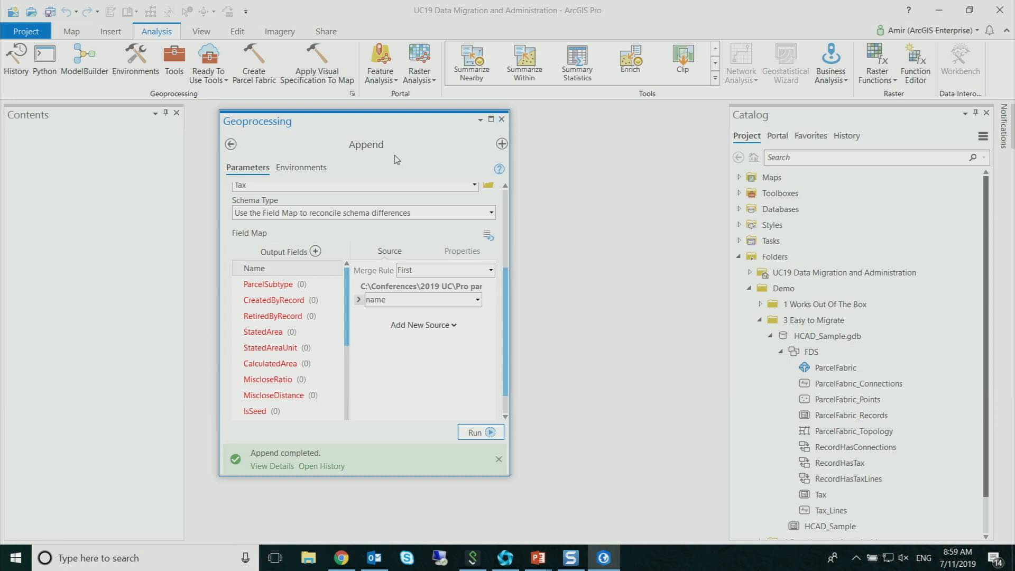
Run Enable Parcel Topology on ParcelFabric and close the geoprocessing tool.
{"action": "left_click", "coordinate": [230, 146]}
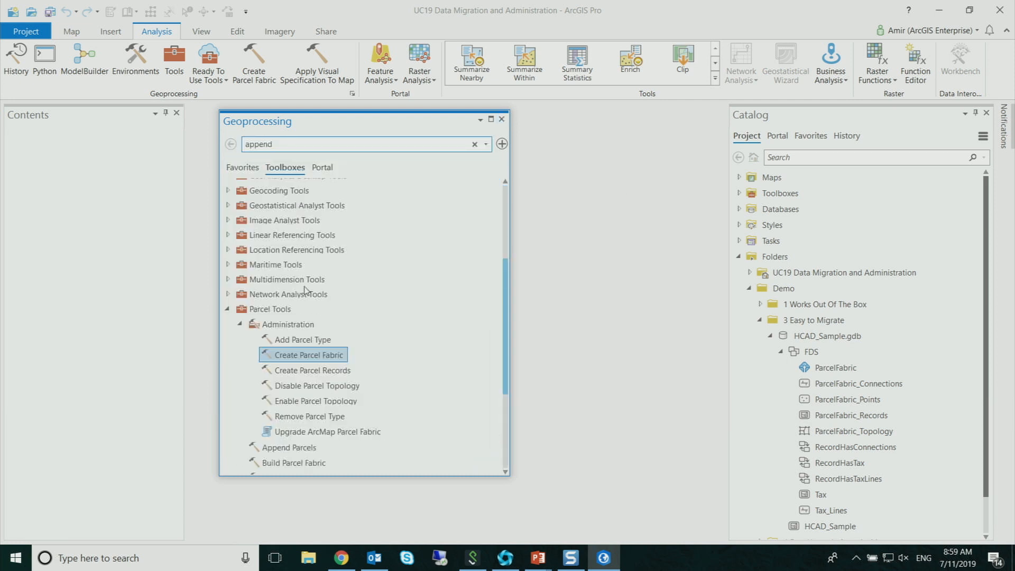
{"action": "left_click", "coordinate": [309, 401]}
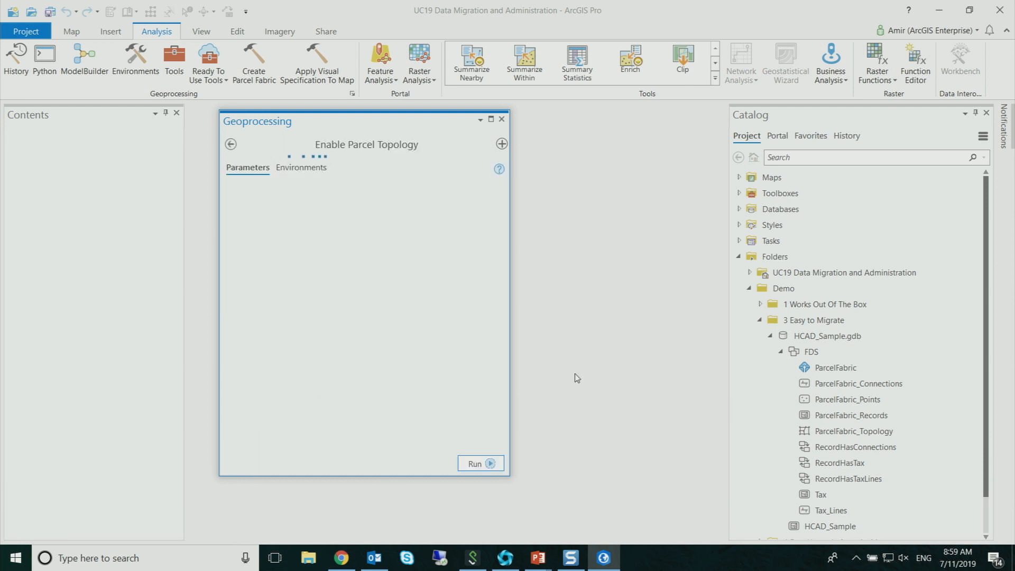
{"action": "left_click_drag", "start_coordinate": [361, 131], "coordinate": [518, 165]}
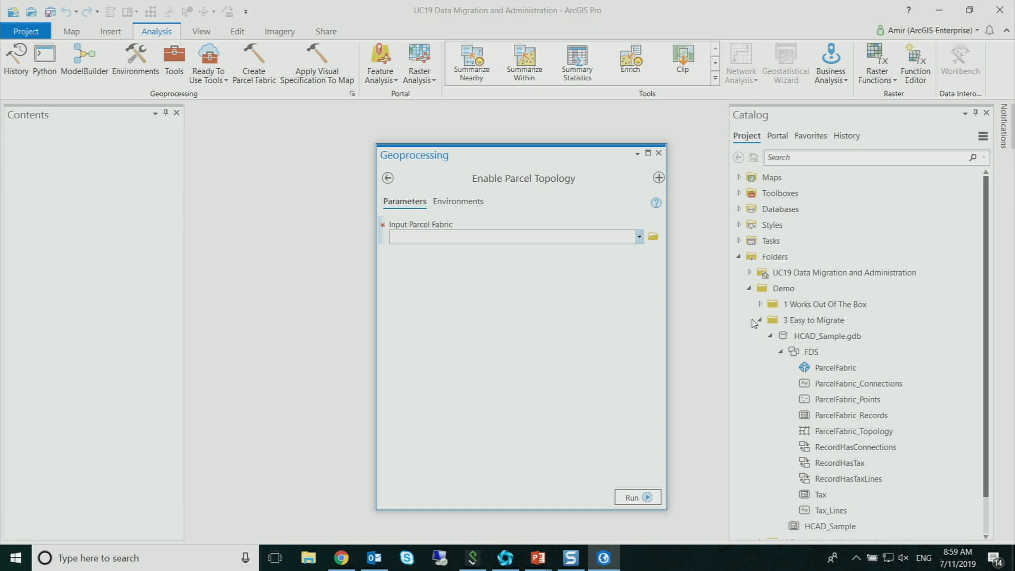
{"action": "left_click_drag", "start_coordinate": [835, 373], "coordinate": [512, 241]}
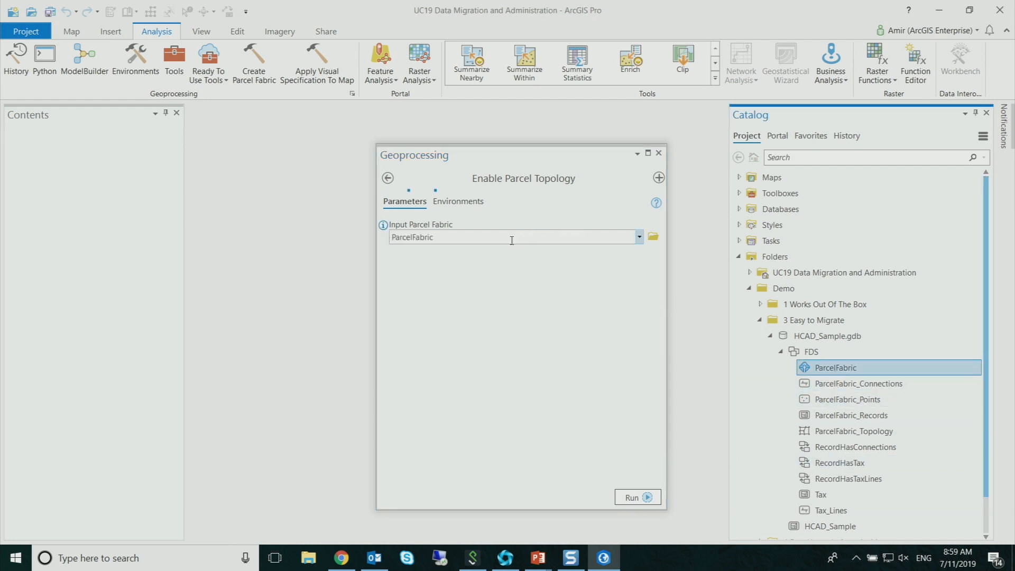
{"action": "left_click", "coordinate": [632, 497]}
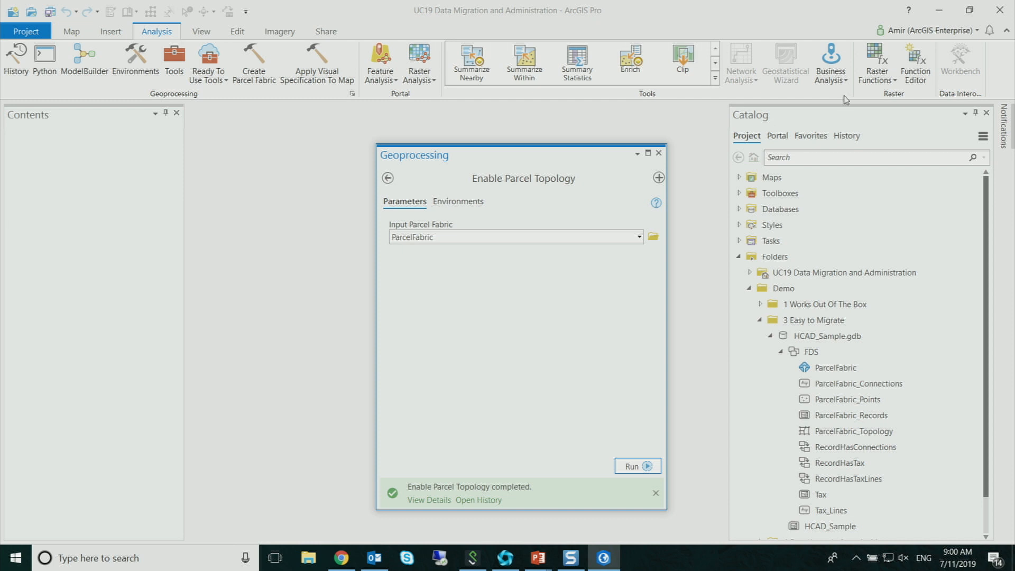
{"action": "left_click", "coordinate": [658, 153]}
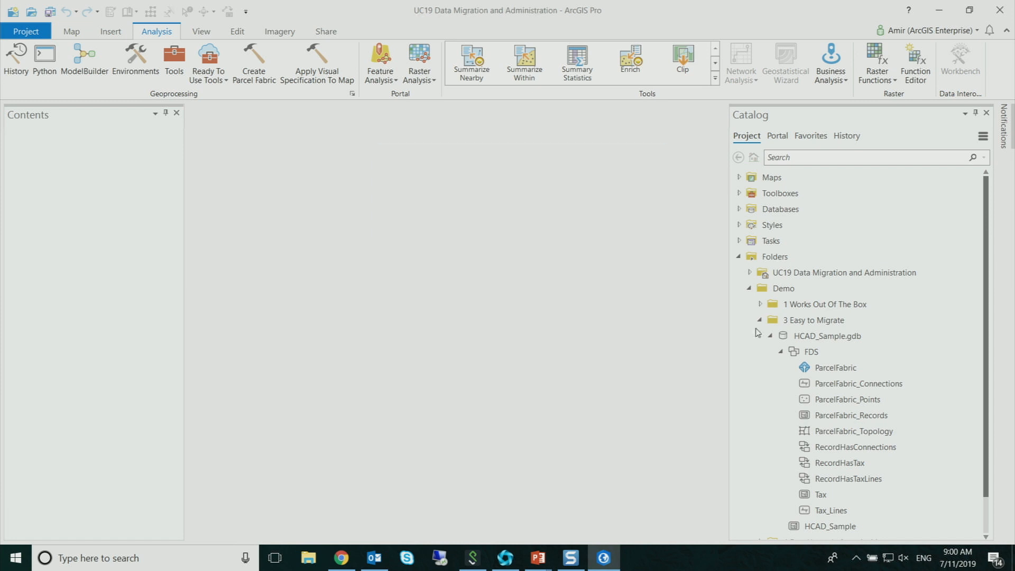
Add ParcelFabric to a new map, and turn on the ParcelFabric layer for a close-up view of the tax parcels.
{"action": "left_click", "coordinate": [842, 369]}
{"action": "right_click", "coordinate": [841, 371]}
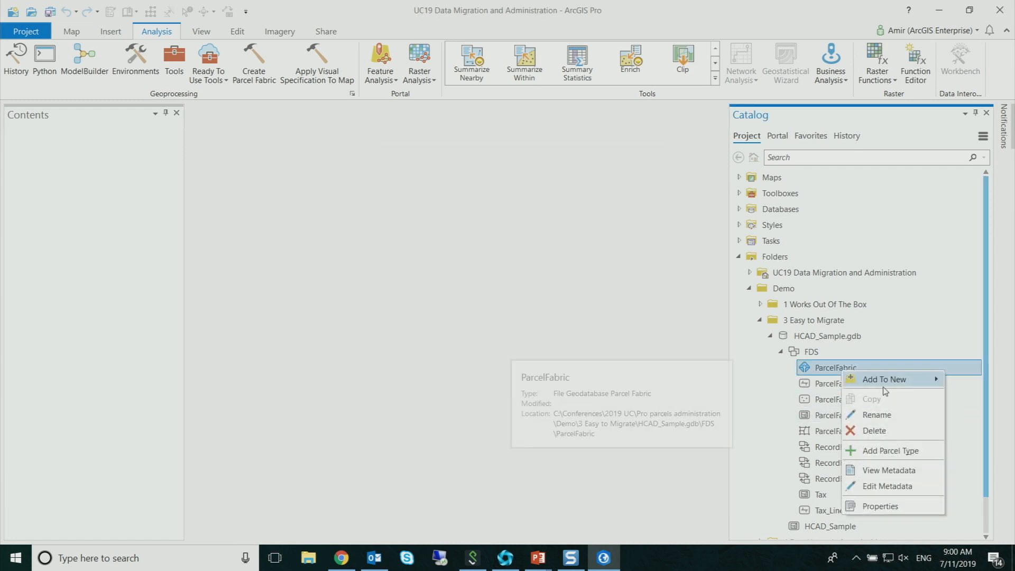
{"action": "left_click", "coordinate": [815, 383]}
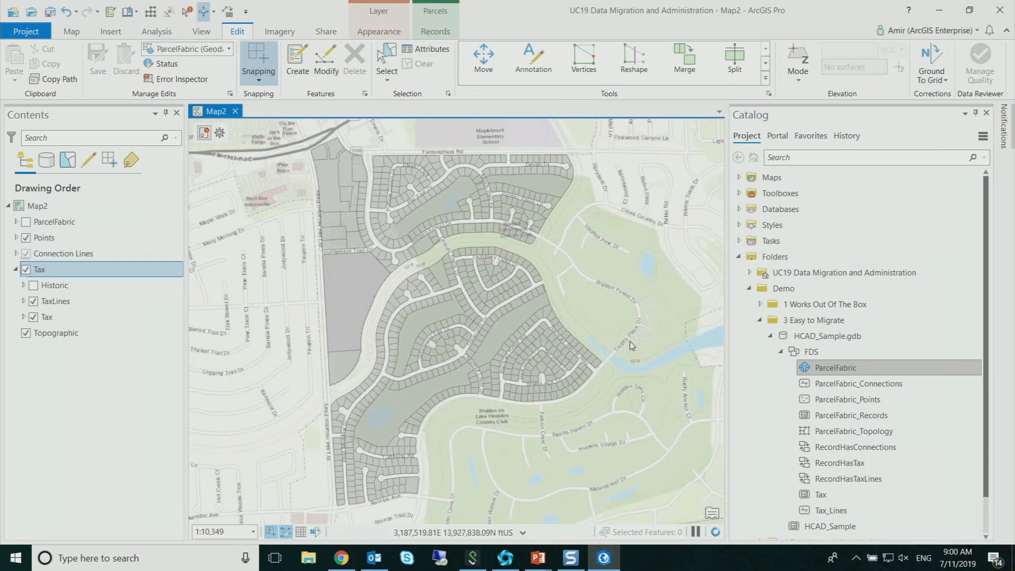
{"action": "scroll", "coordinate": [468, 331], "scroll_direction": "up", "scroll_amount": 4}
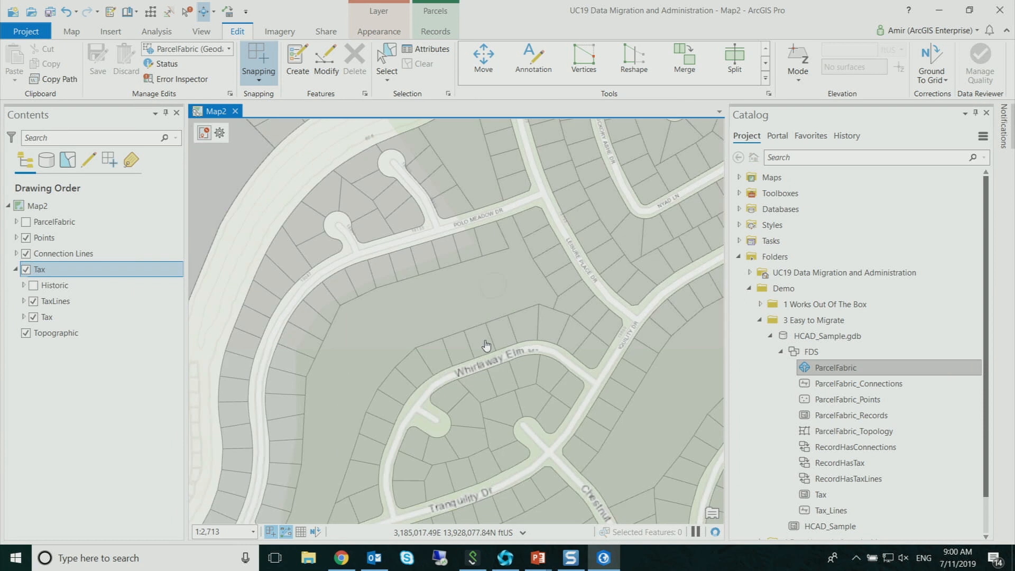
{"action": "left_click", "coordinate": [25, 222]}
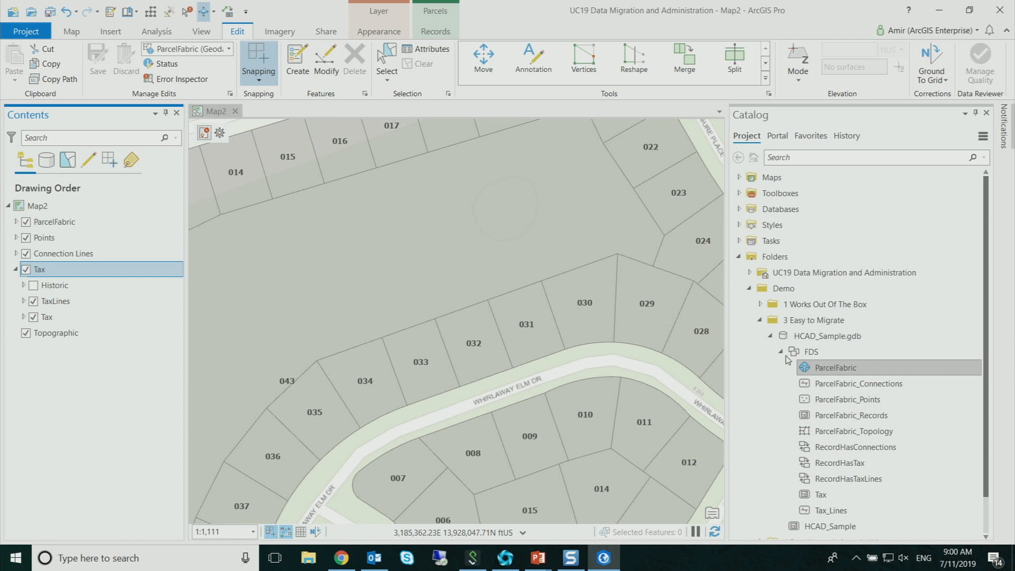
Run Create Parcel Records on the Tax parcel features with RecordName as the record field, and close the tool.
{"action": "left_click", "coordinate": [156, 32]}
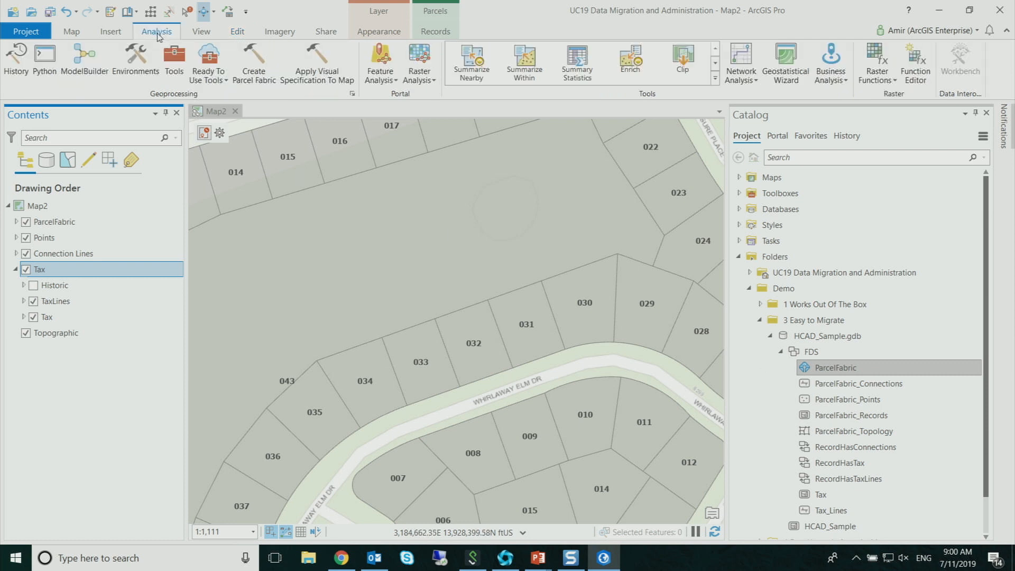
{"action": "left_click", "coordinate": [174, 58]}
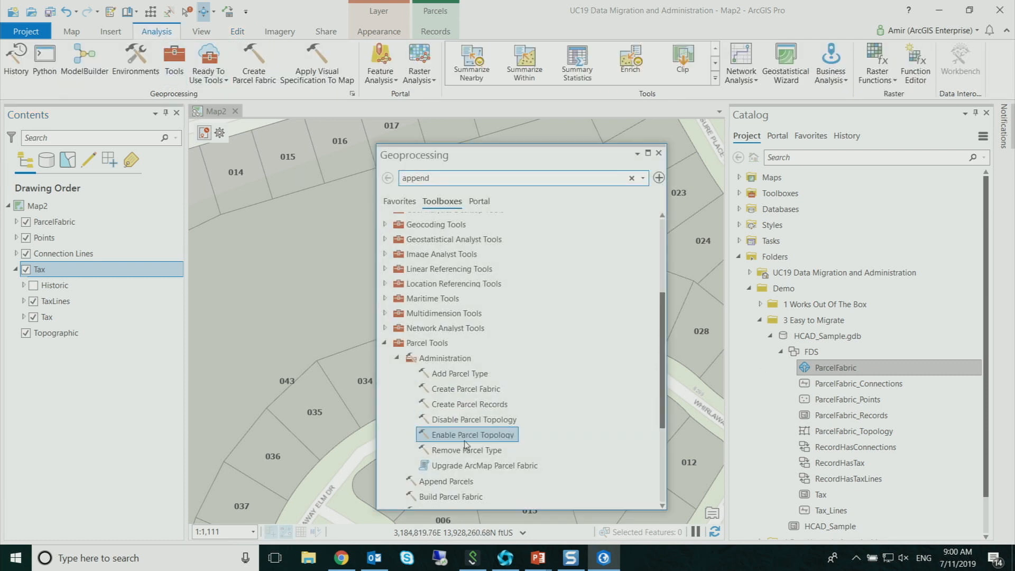
{"action": "left_click", "coordinate": [467, 405]}
{"action": "double_click", "coordinate": [467, 405]}
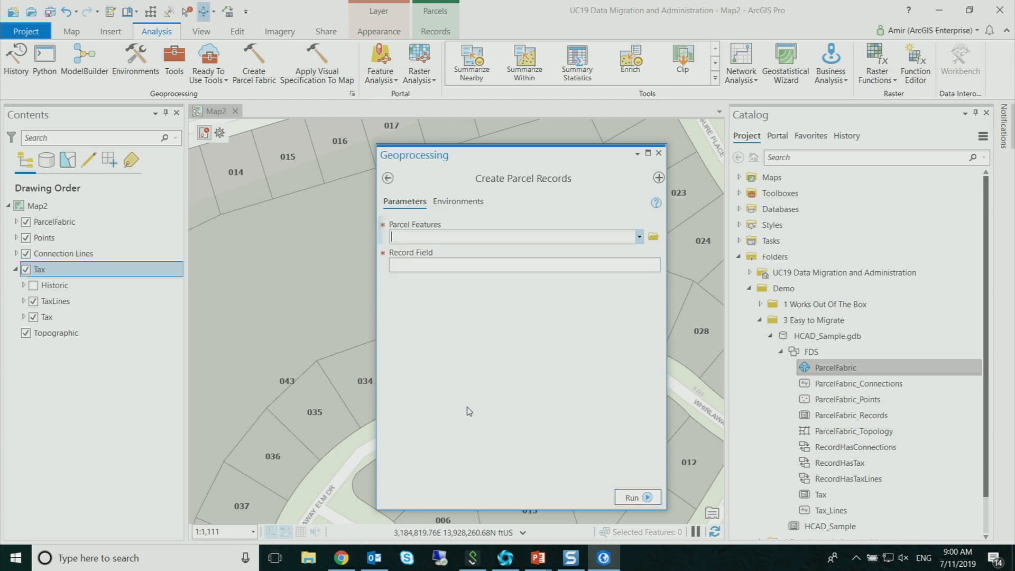
{"action": "left_click", "coordinate": [639, 238]}
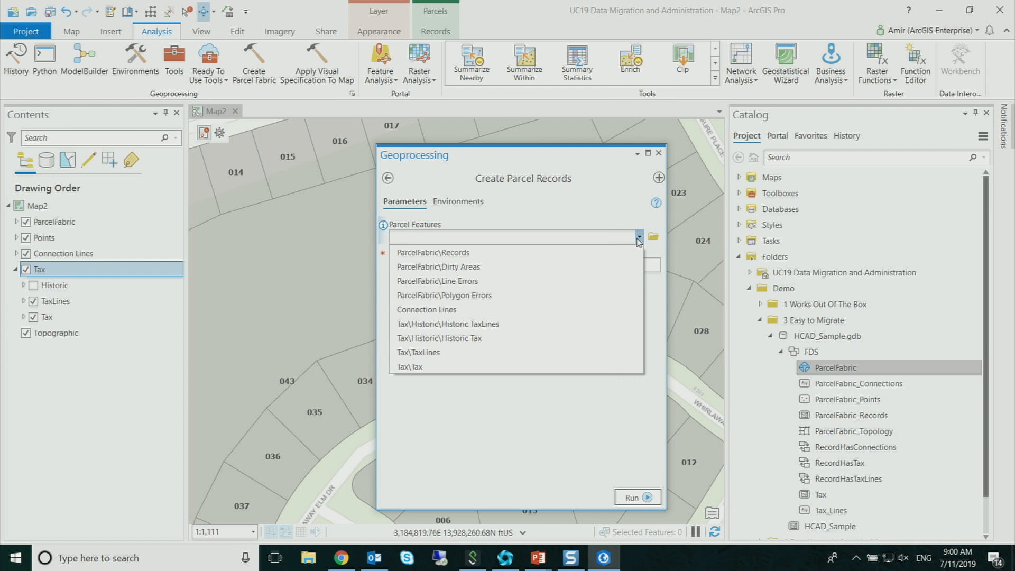
{"action": "left_click", "coordinate": [467, 366]}
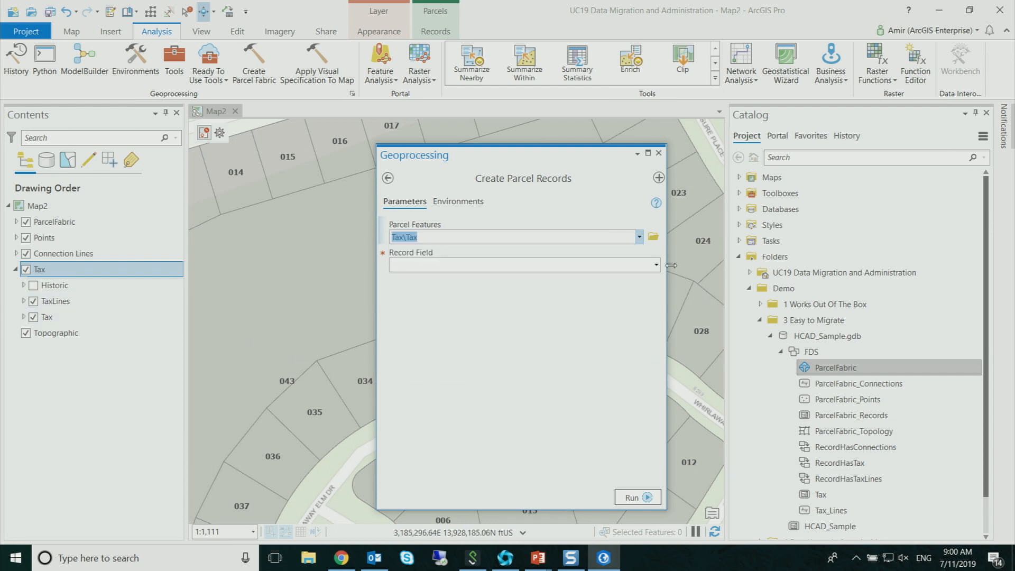
{"action": "left_click", "coordinate": [657, 265]}
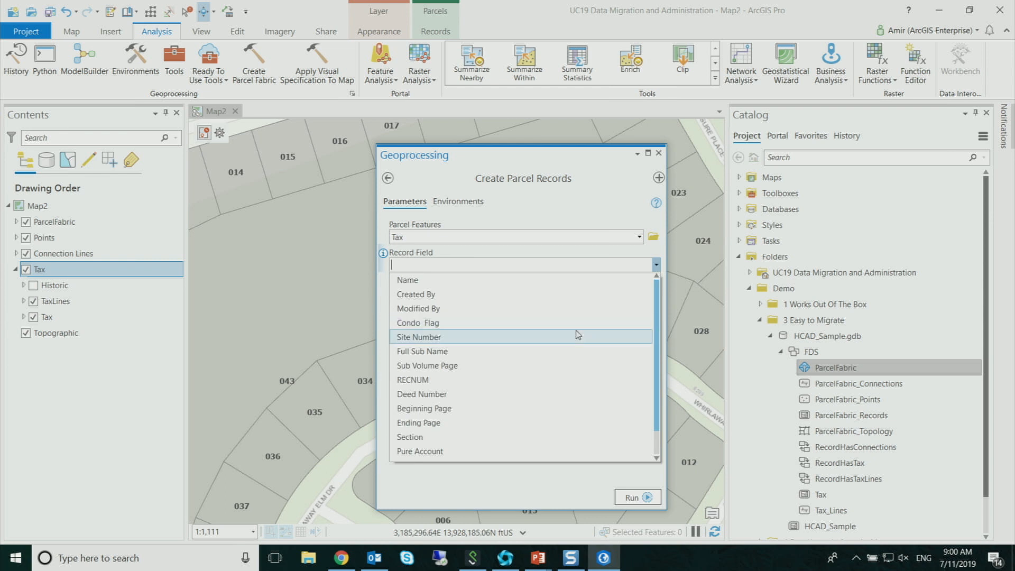
{"action": "scroll", "coordinate": [577, 335], "scroll_direction": "down", "scroll_amount": 1}
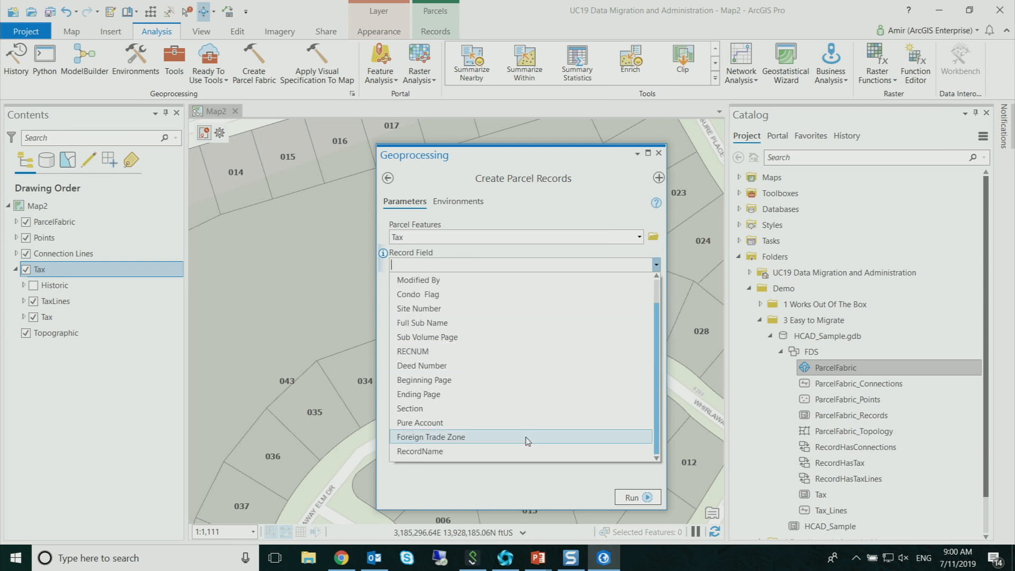
{"action": "left_click", "coordinate": [526, 450]}
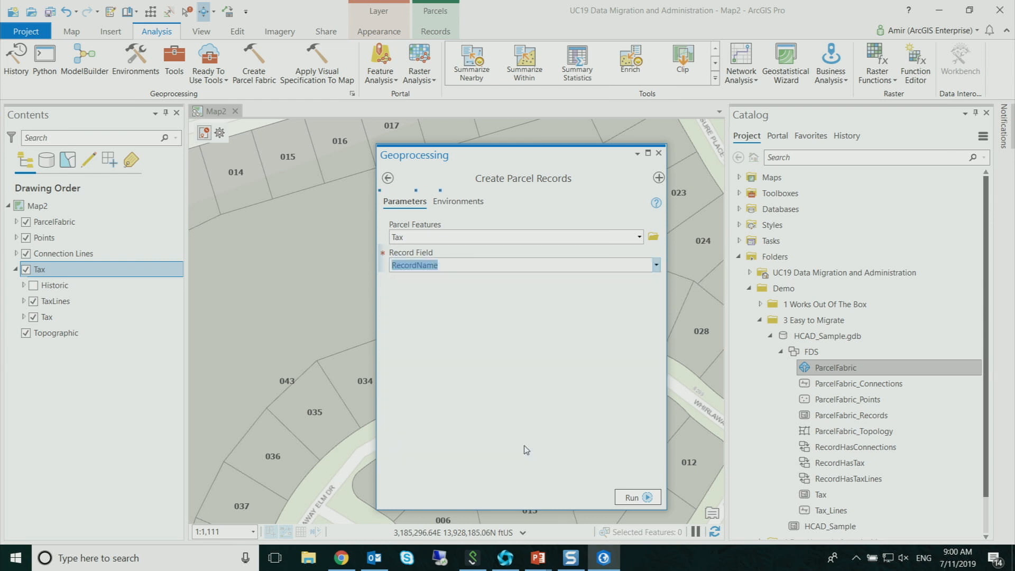
{"action": "left_click", "coordinate": [648, 499]}
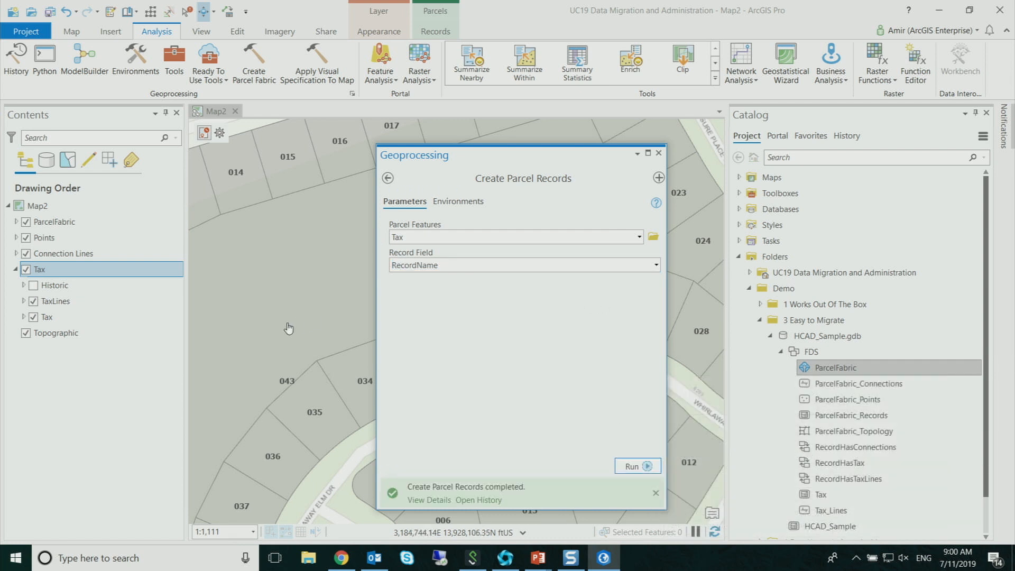
{"action": "left_click", "coordinate": [658, 153]}
Run Build Parcel Fabric on ParcelFabric with the Default extent and close the geoprocessing window.
{"action": "scroll", "coordinate": [560, 361], "scroll_direction": "up", "scroll_amount": 2}
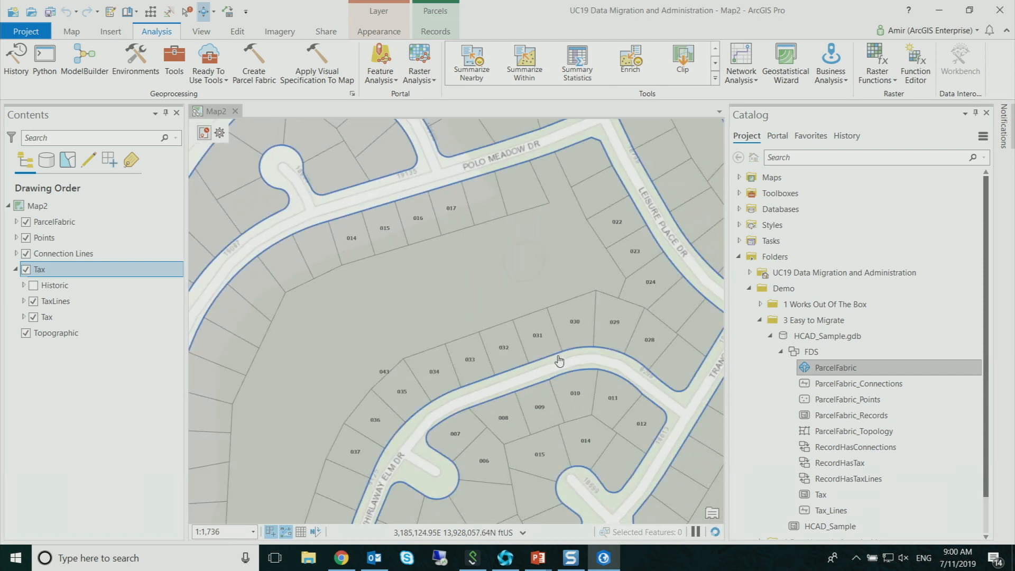
{"action": "scroll", "coordinate": [559, 361], "scroll_direction": "down", "scroll_amount": 5}
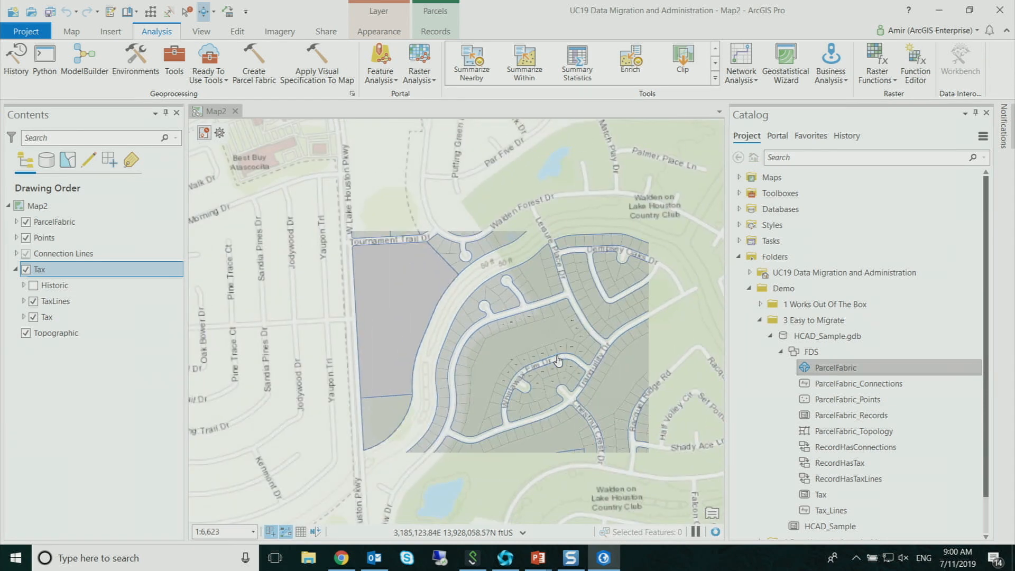
{"action": "scroll", "coordinate": [552, 354], "scroll_direction": "up", "scroll_amount": 2}
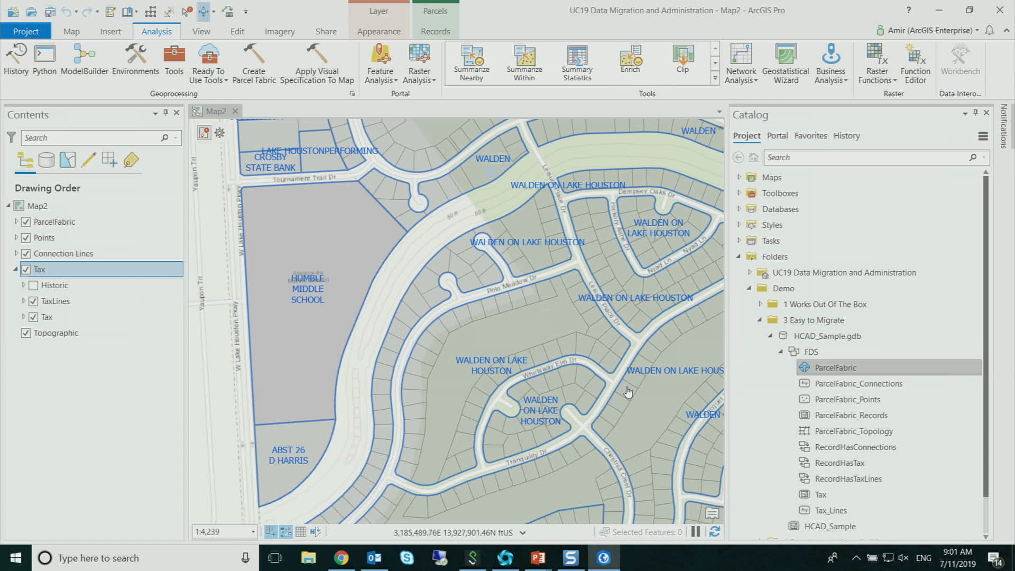
{"action": "scroll", "coordinate": [527, 340], "scroll_direction": "up", "scroll_amount": 3}
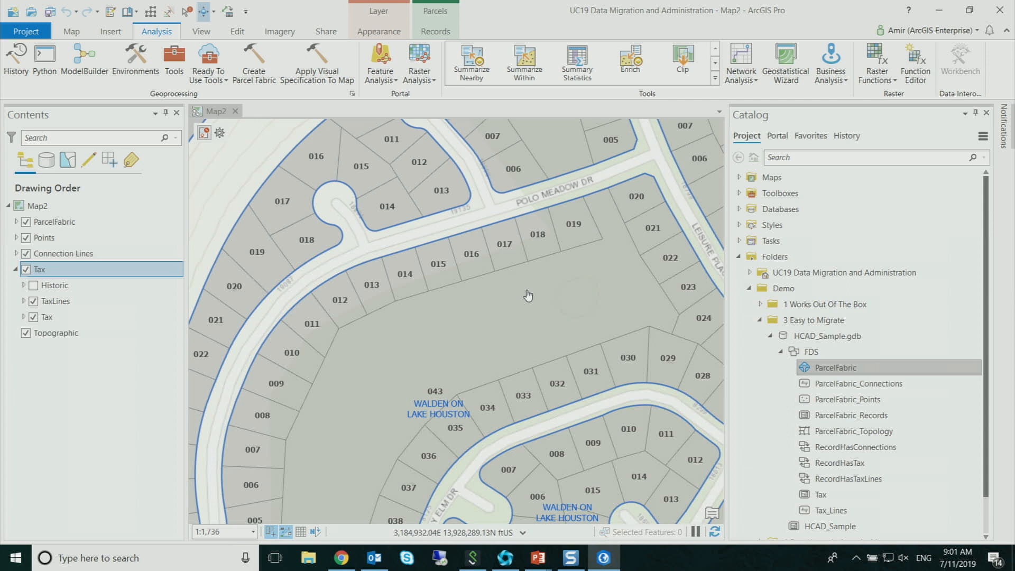
{"action": "left_click", "coordinate": [184, 67]}
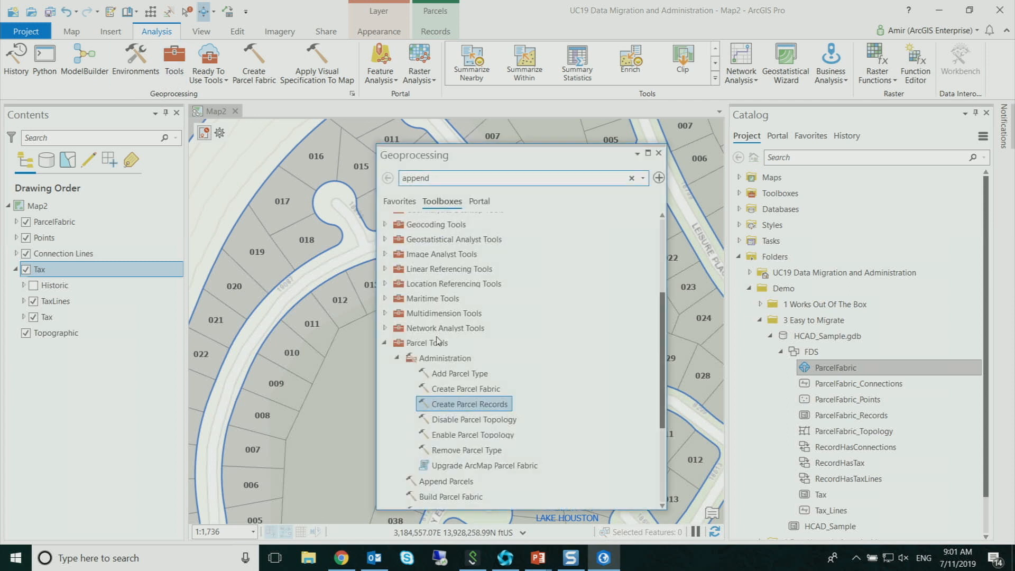
{"action": "left_click", "coordinate": [458, 496]}
{"action": "left_click", "coordinate": [635, 241]}
{"action": "left_click", "coordinate": [596, 261]}
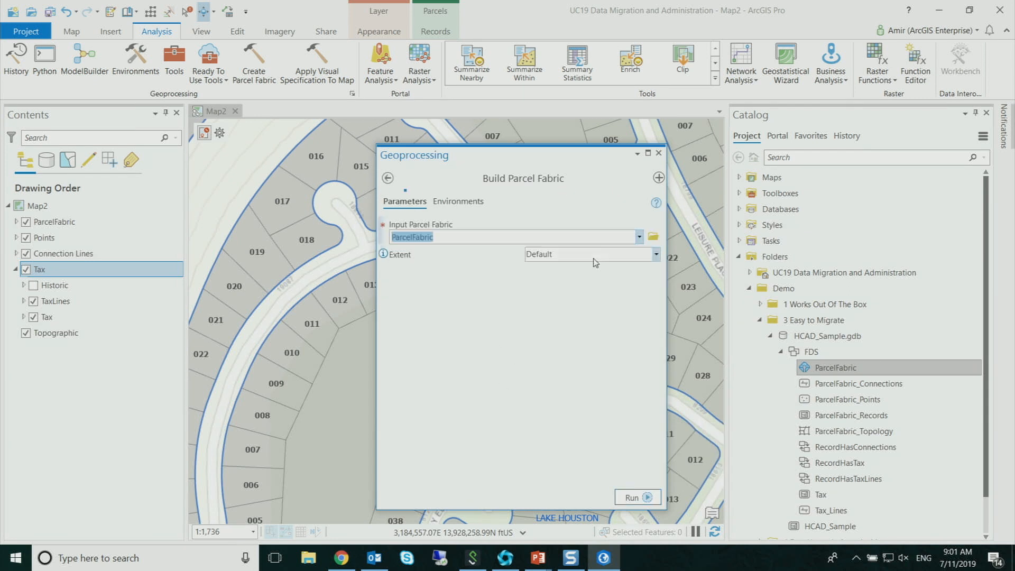
{"action": "left_click", "coordinate": [647, 497]}
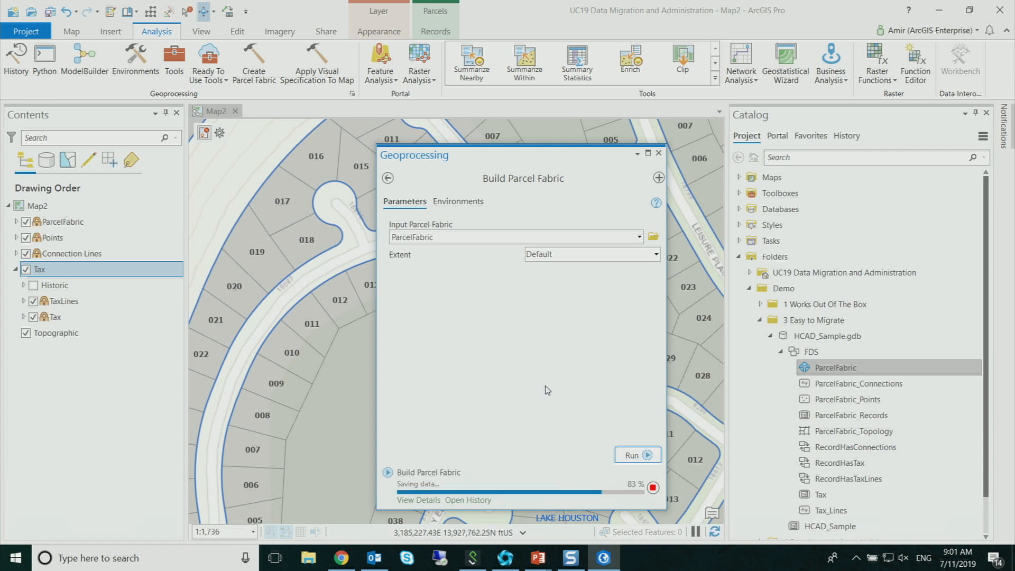
{"action": "left_click", "coordinate": [658, 153]}
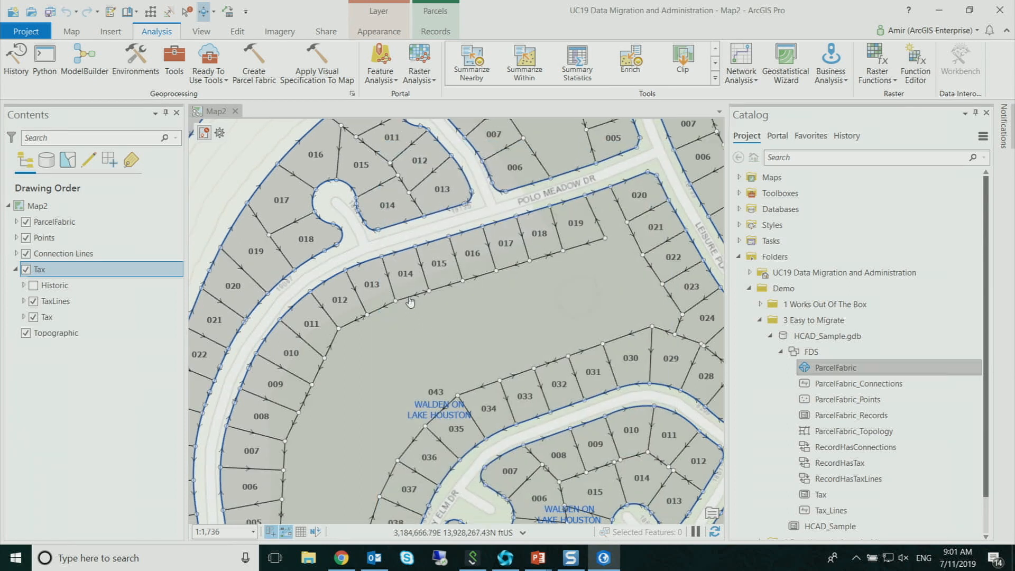
Examine the tax parcel lines and points along Polo Meadow Dr at close range.
{"action": "scroll", "coordinate": [412, 305], "scroll_direction": "up", "scroll_amount": 2}
{"action": "scroll", "coordinate": [394, 285], "scroll_direction": "up", "scroll_amount": 1}
{"action": "left_click_drag", "start_coordinate": [456, 347], "coordinate": [454, 354]}
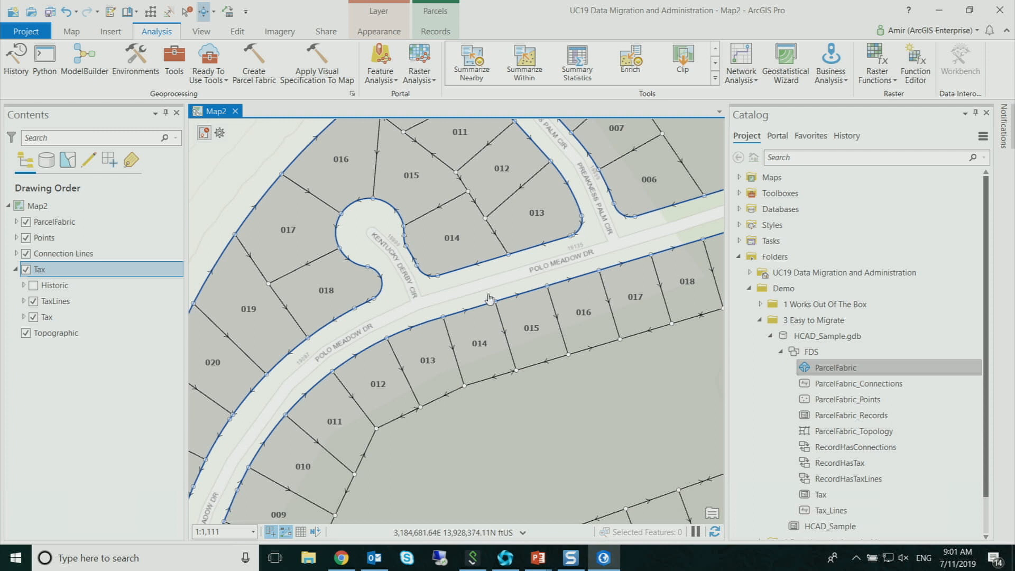
{"action": "scroll", "coordinate": [421, 168], "scroll_direction": "up", "scroll_amount": 4}
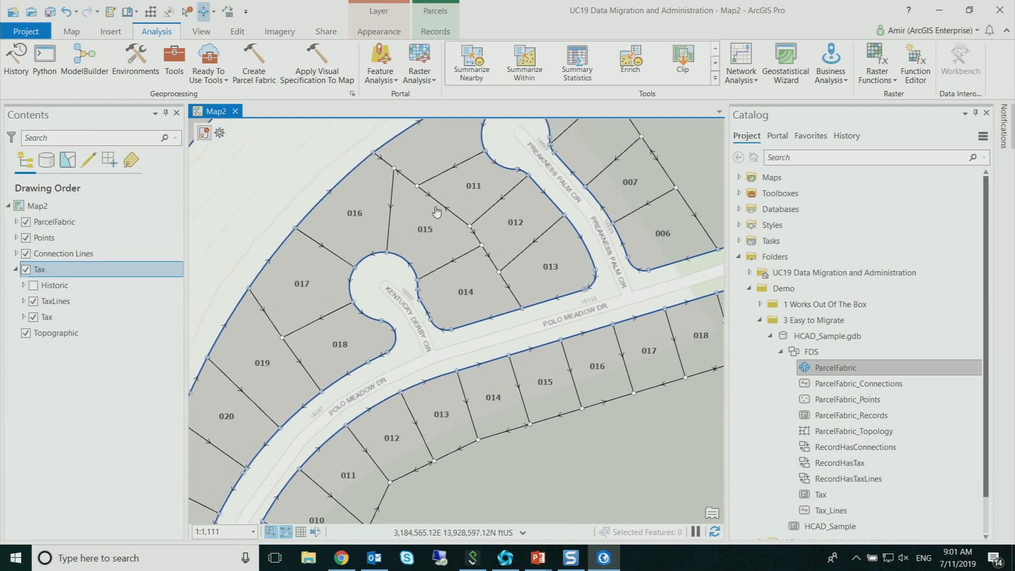
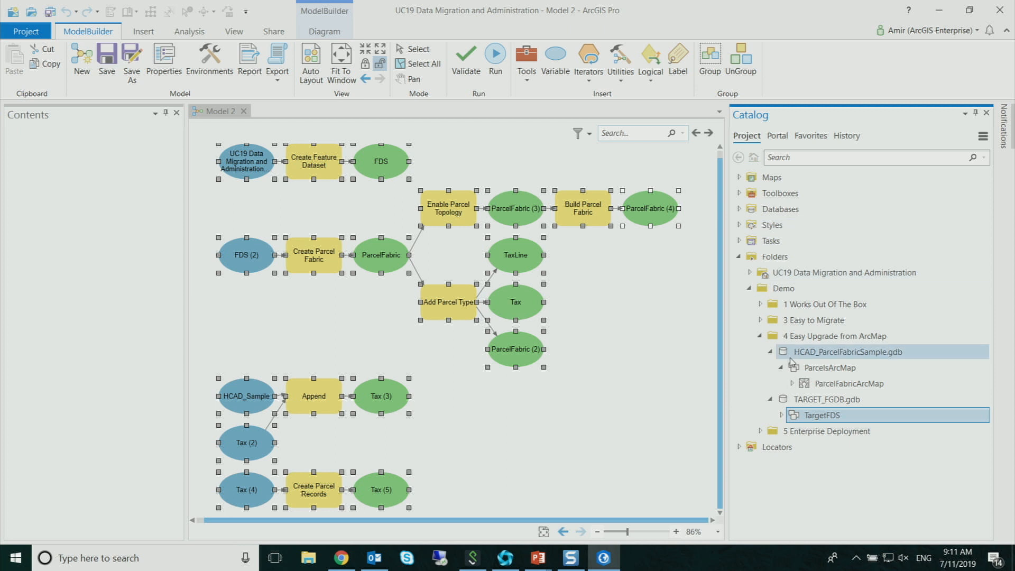
Add the ParcelFabric from TargetFDS in TARGET_FGDB.gdb to a new map for a close-up view of the tax lines.
{"action": "left_click", "coordinate": [781, 415]}
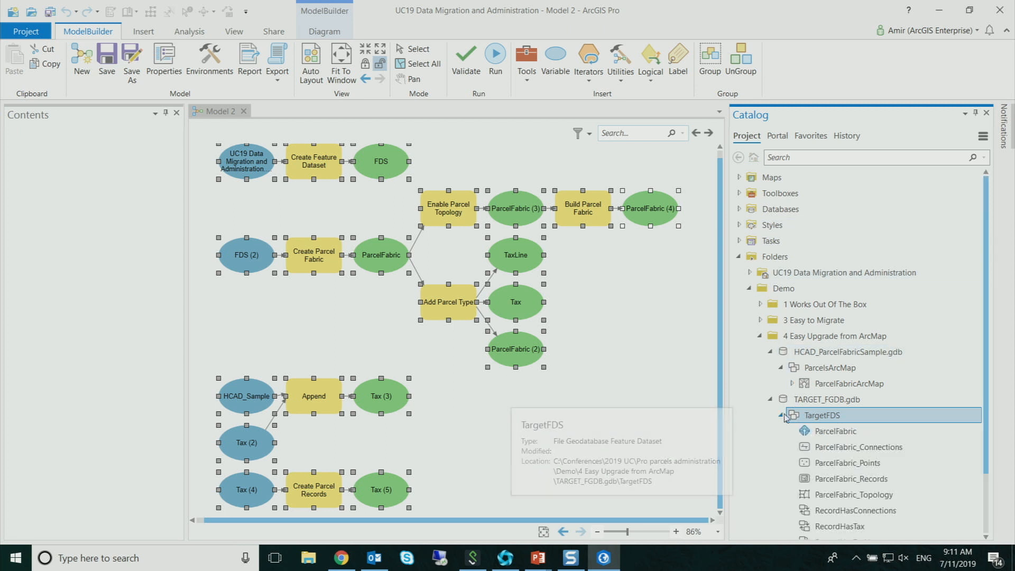
{"action": "right_click", "coordinate": [822, 433]}
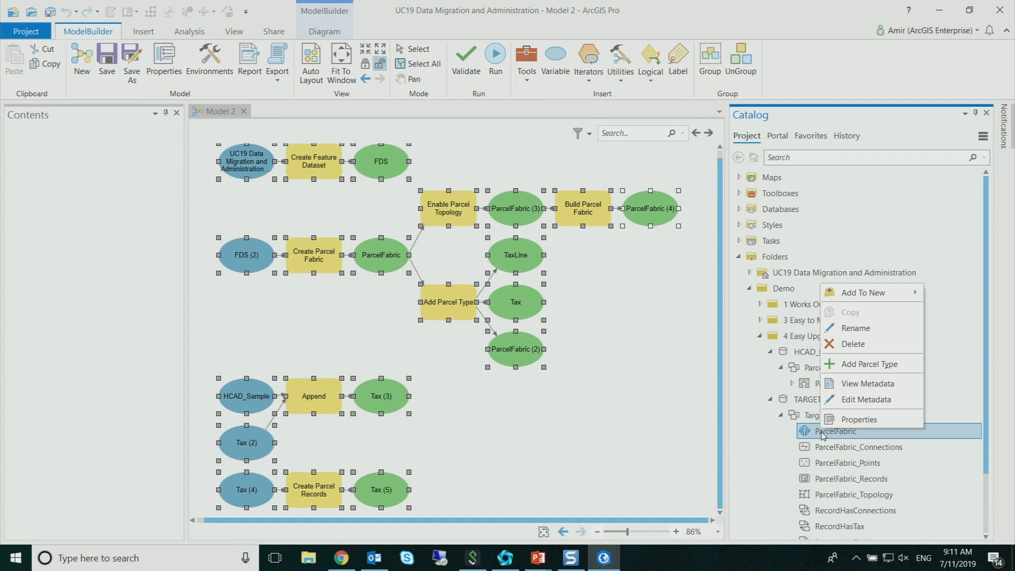
{"action": "mouse_move", "coordinate": [881, 295]}
{"action": "left_click", "coordinate": [793, 299]}
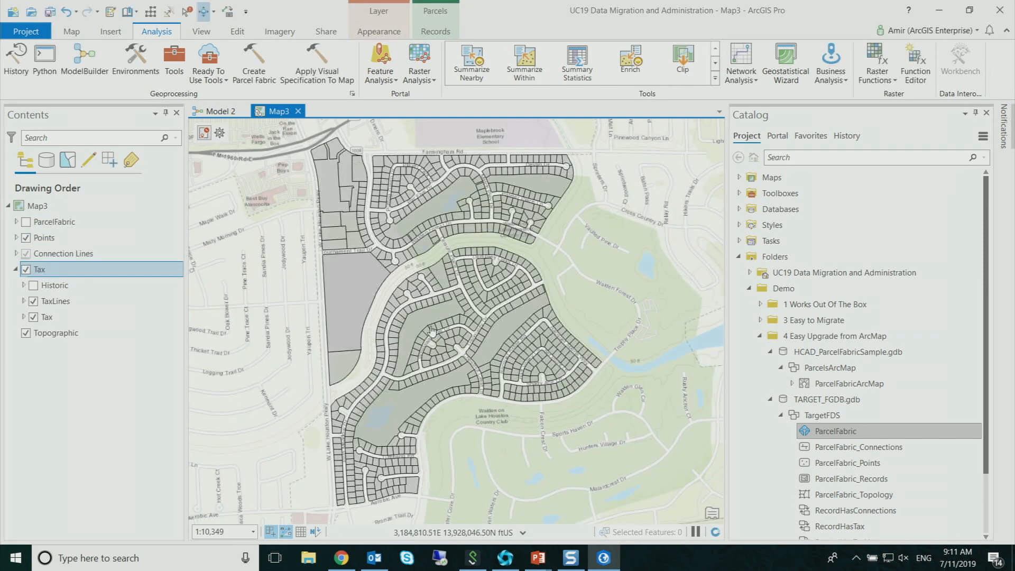
{"action": "scroll", "coordinate": [432, 329], "scroll_direction": "up", "scroll_amount": 4}
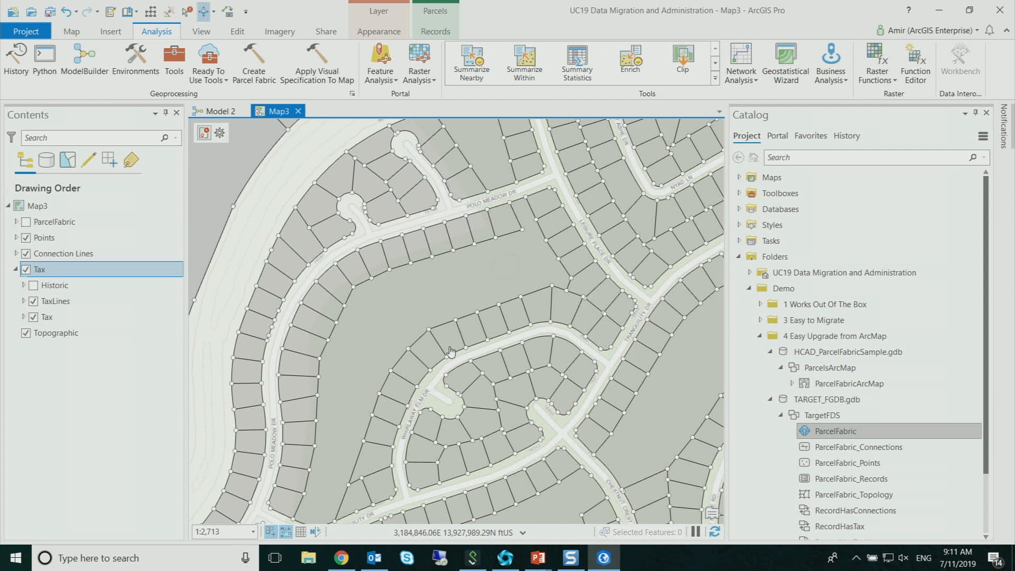
{"action": "scroll", "coordinate": [450, 351], "scroll_direction": "up", "scroll_amount": 4}
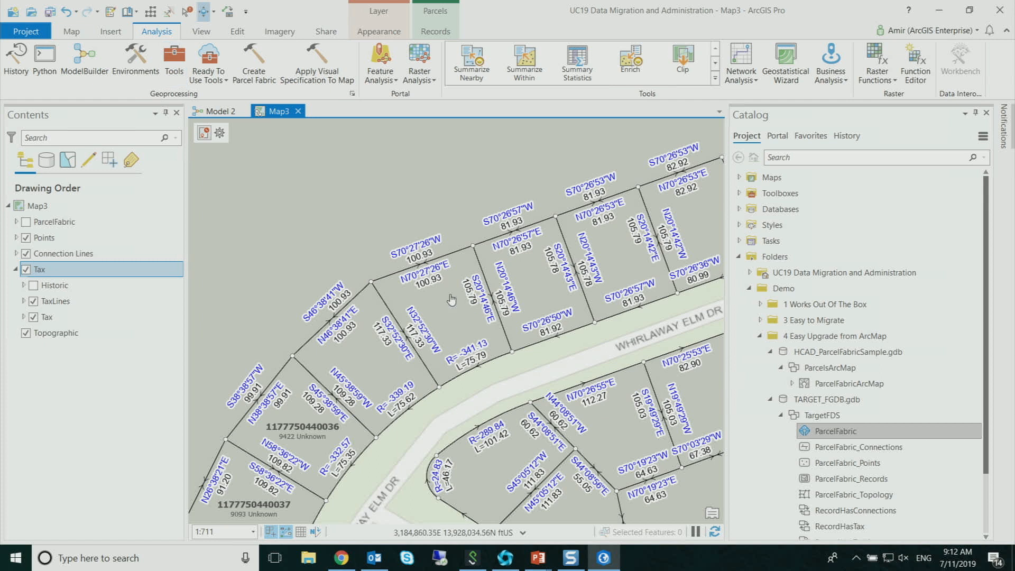
Find the Delete Identical geoprocessing tool and place its window clear of the duplicated parcel lines.
{"action": "left_click", "coordinate": [175, 63]}
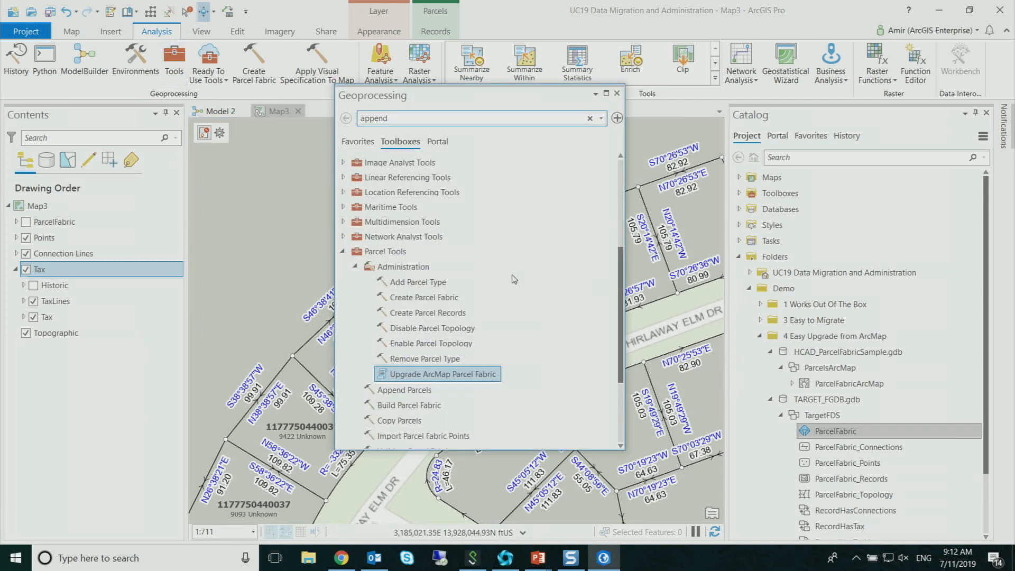
{"action": "type", "text": "dele"}
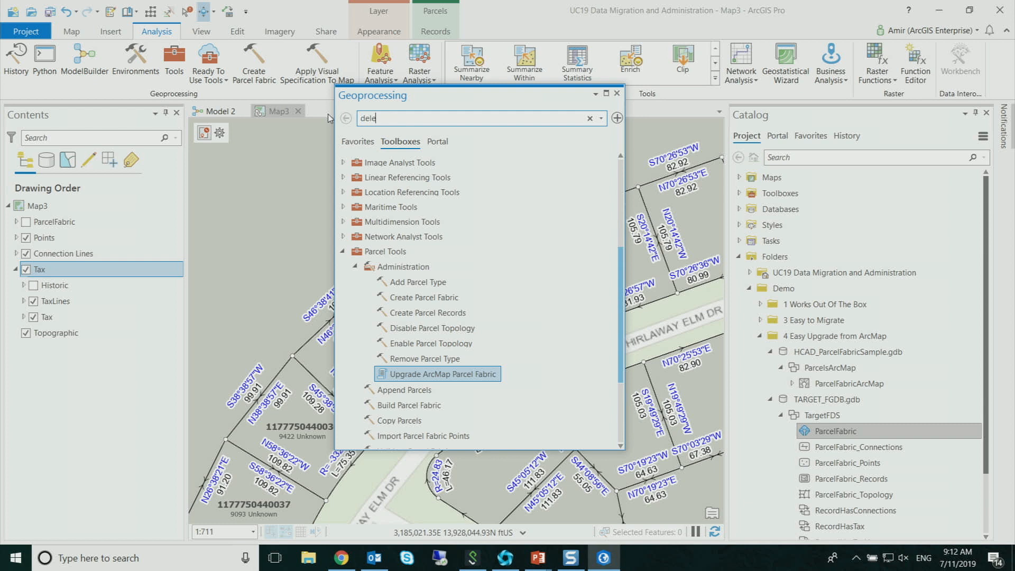
{"action": "type", "text": "te iden"}
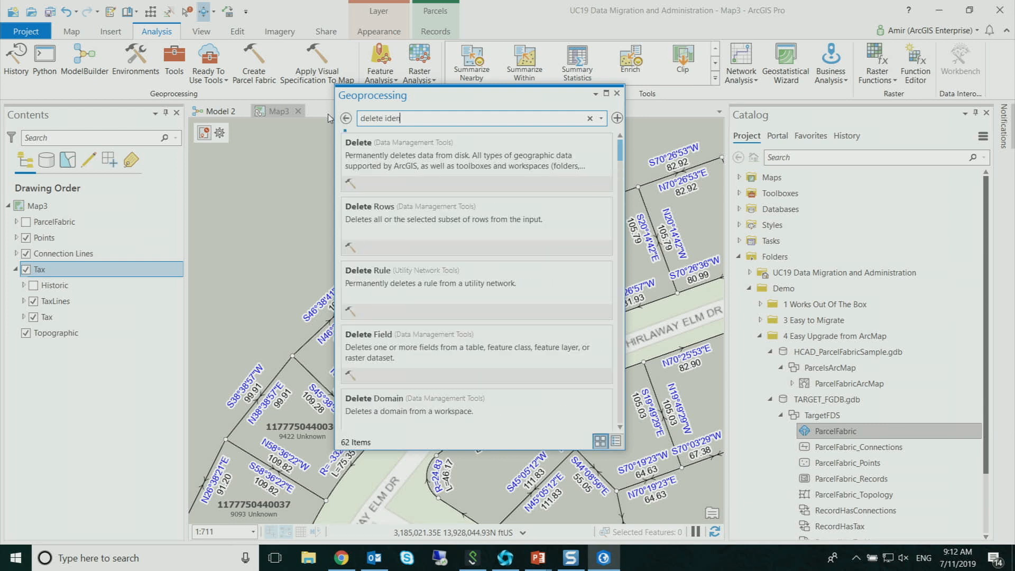
{"action": "left_click", "coordinate": [379, 166]}
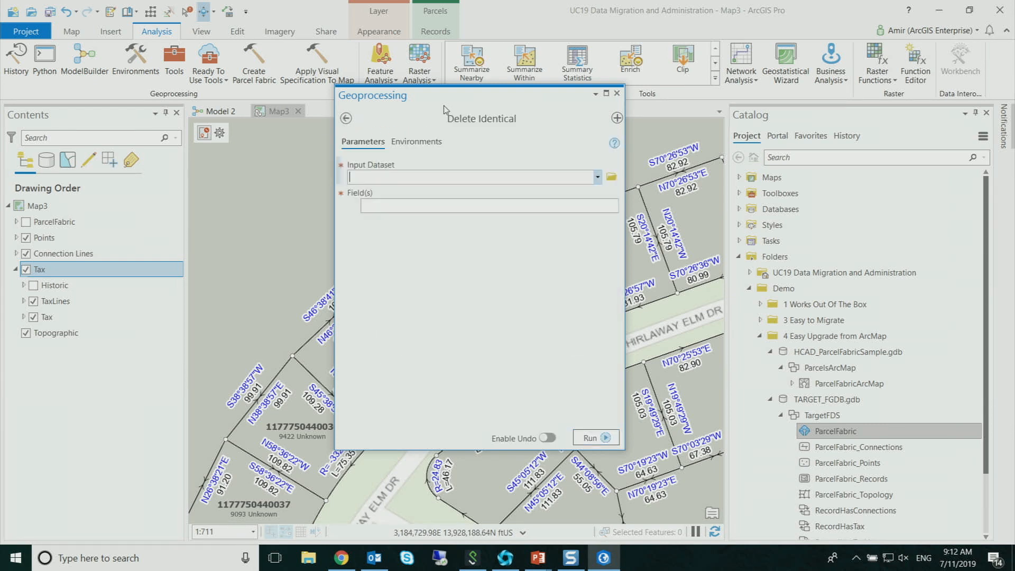
{"action": "left_click_drag", "start_coordinate": [439, 102], "coordinate": [646, 91]}
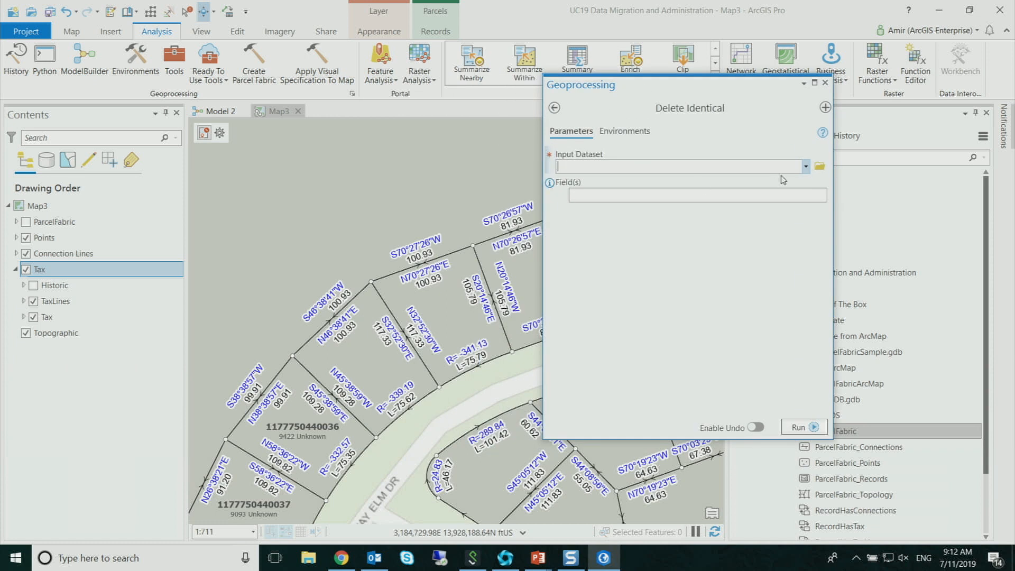
Run Delete Identical on the Tax\TaxLines dataset, comparing features by the Shape field.
{"action": "left_click", "coordinate": [805, 167]}
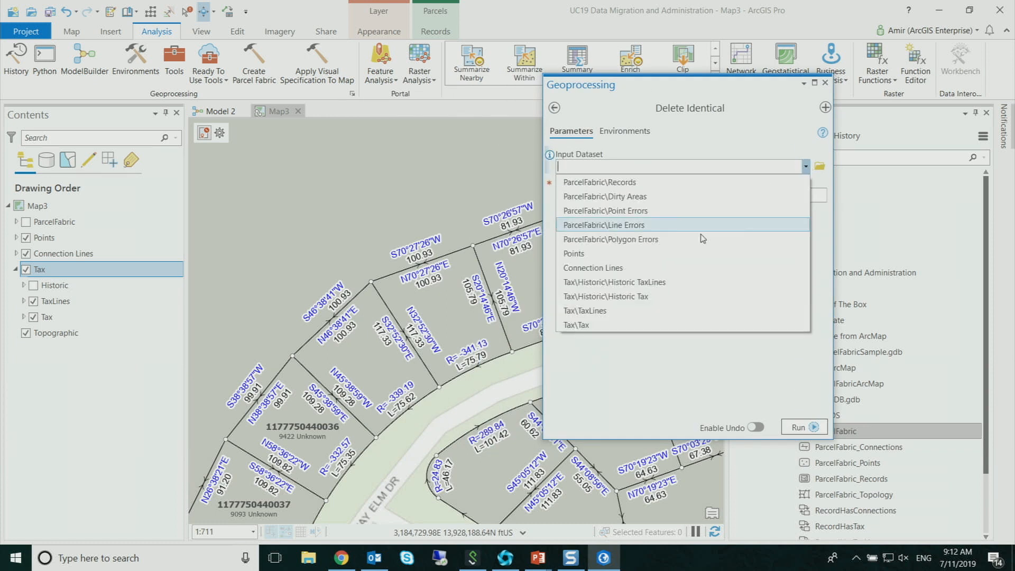
{"action": "left_click", "coordinate": [628, 319]}
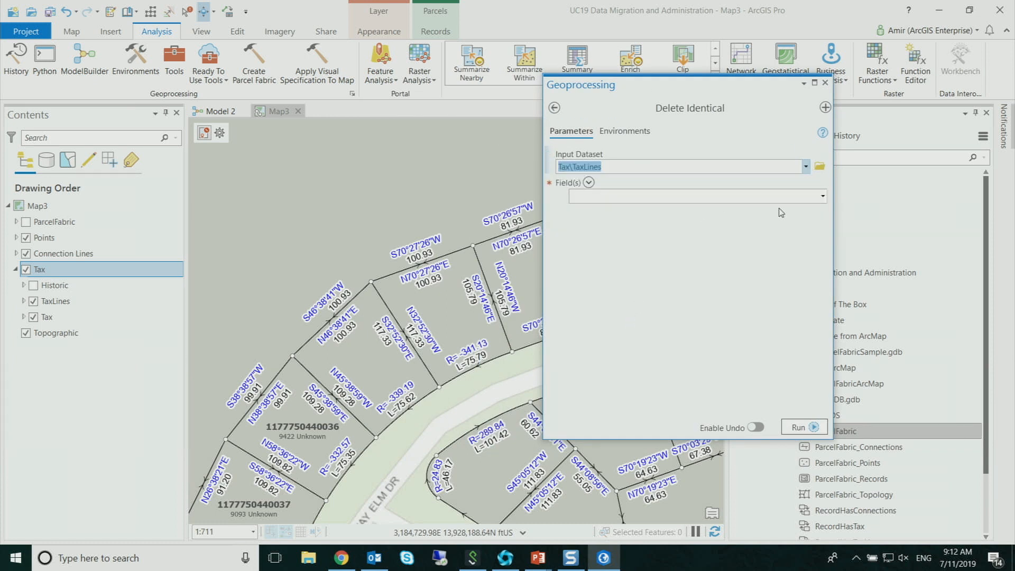
{"action": "left_click", "coordinate": [822, 197]}
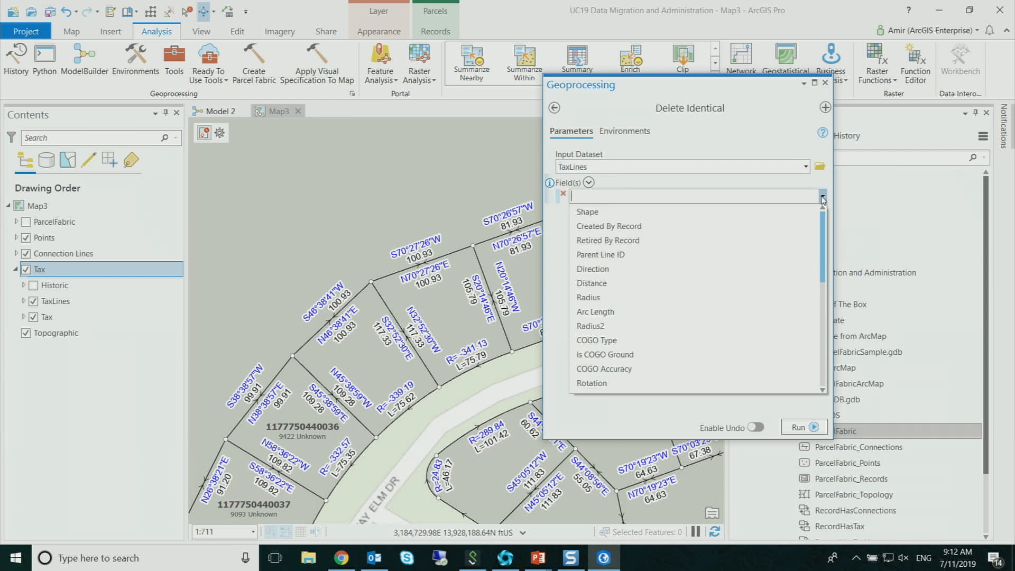
{"action": "left_click", "coordinate": [761, 212]}
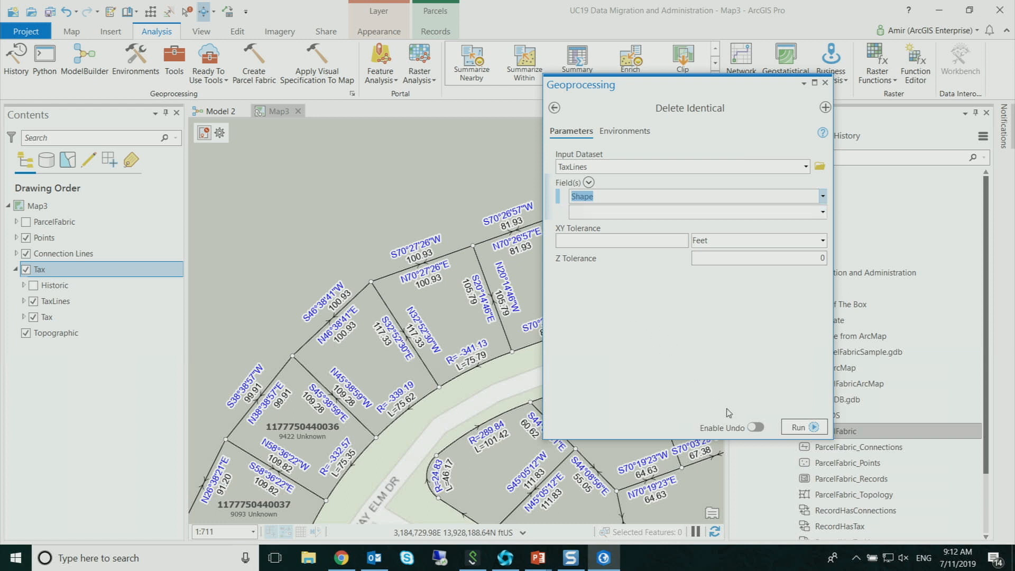
{"action": "left_click", "coordinate": [803, 427]}
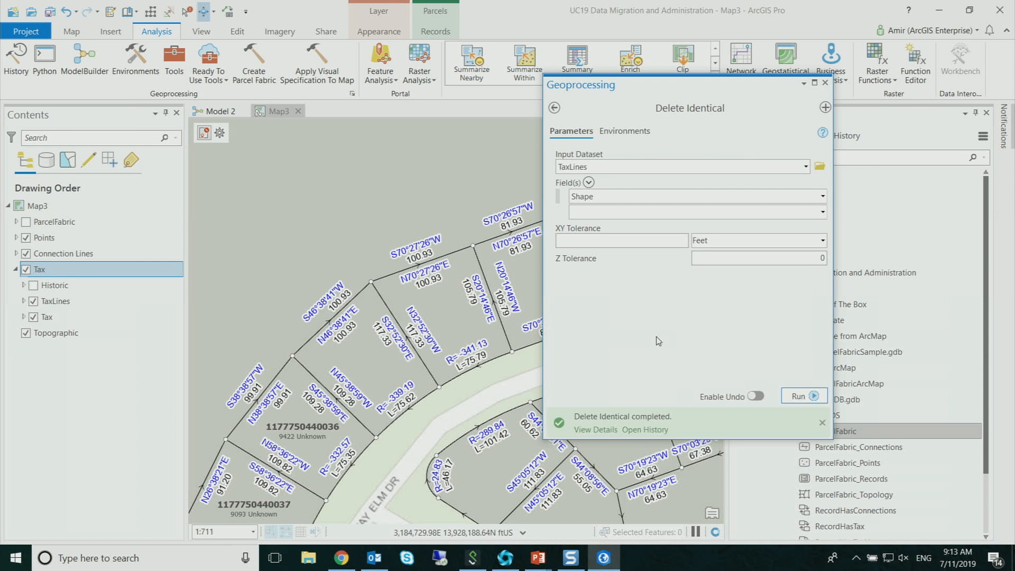
Inspect the tax lines along Whirlaway Elm Dr for remaining duplicates and close the Delete Identical tool.
{"action": "left_click_drag", "start_coordinate": [471, 336], "coordinate": [345, 300]}
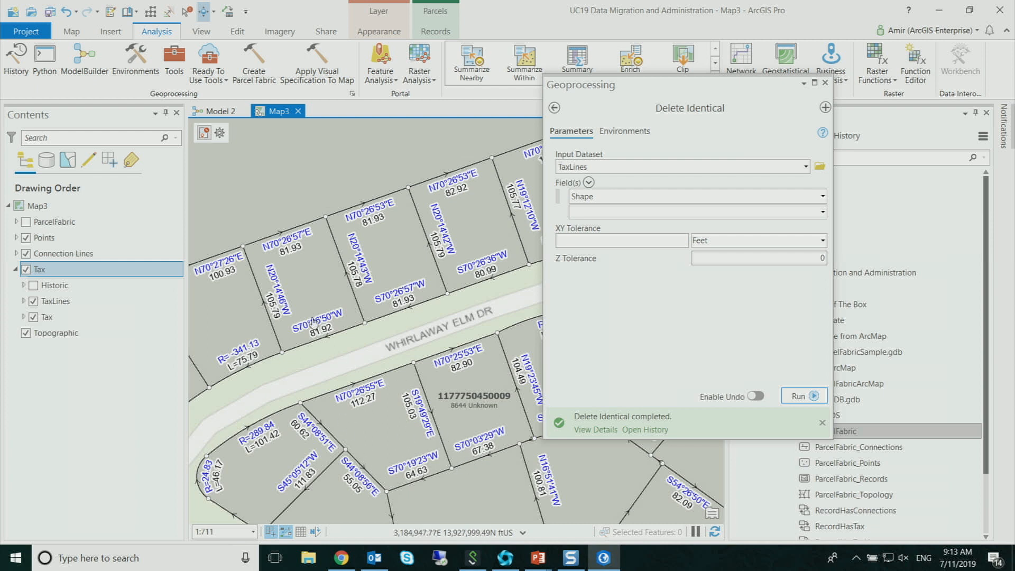
{"action": "left_click_drag", "start_coordinate": [298, 315], "coordinate": [417, 304]}
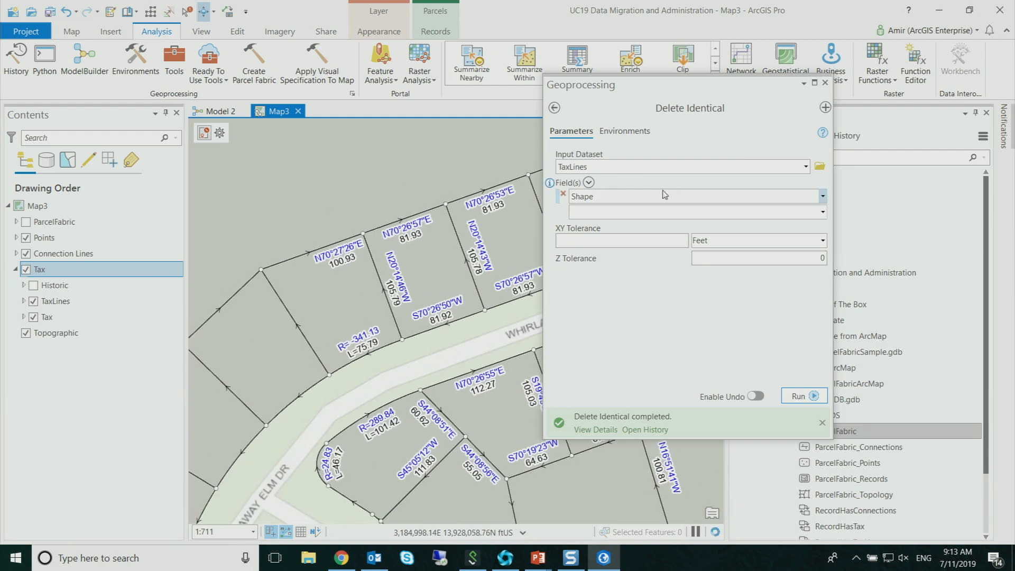
{"action": "left_click", "coordinate": [825, 82]}
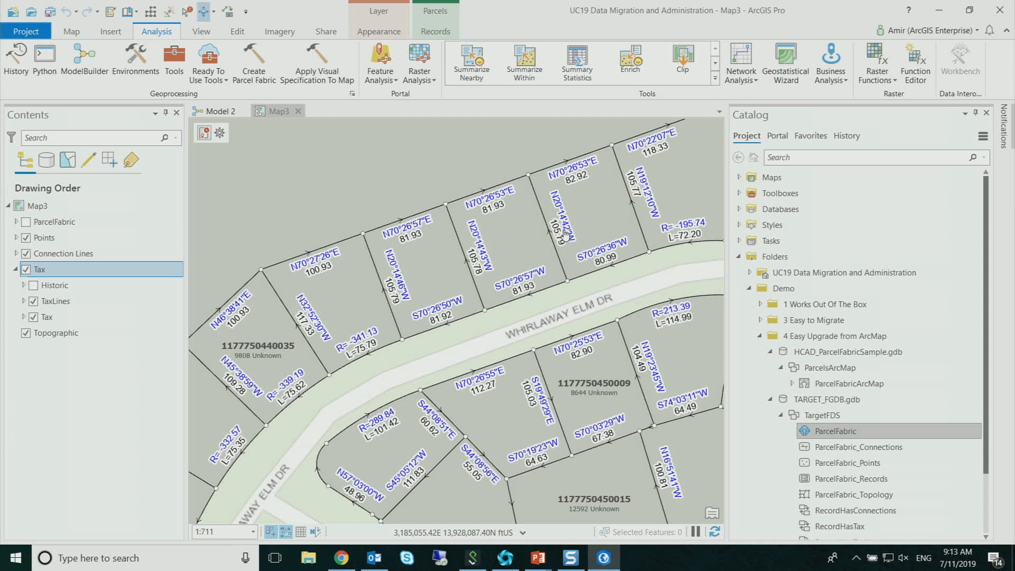
Open the field design of the Tax polygon layer inside the Tax group.
{"action": "right_click", "coordinate": [50, 271]}
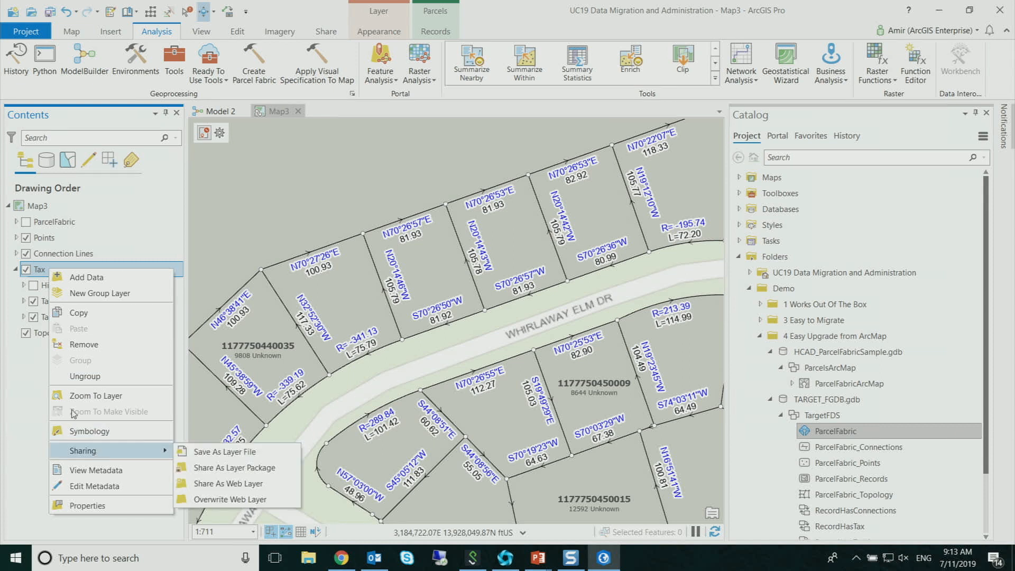
{"action": "left_click", "coordinate": [27, 383]}
{"action": "left_click", "coordinate": [50, 317]}
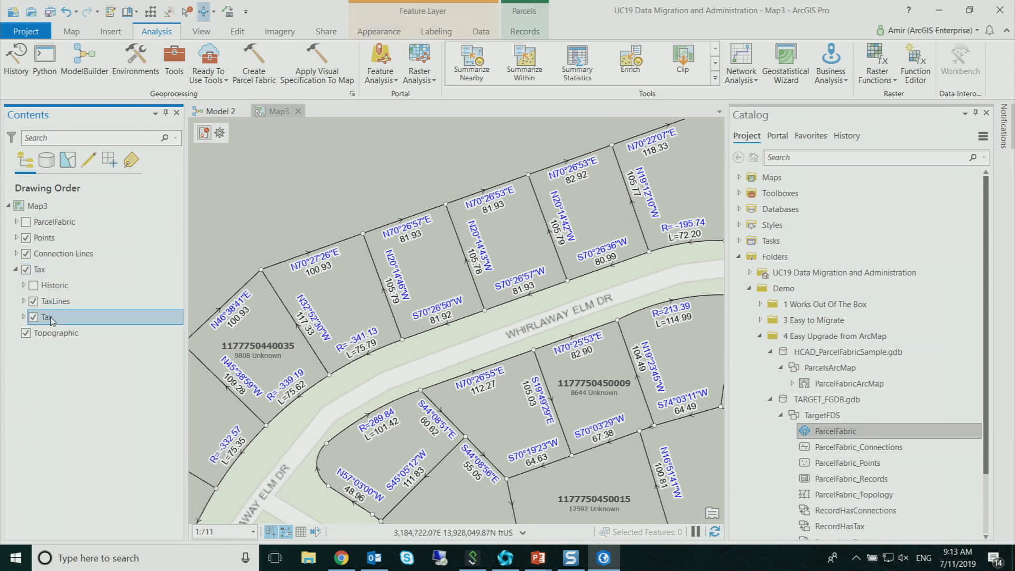
{"action": "right_click", "coordinate": [51, 317]}
{"action": "mouse_move", "coordinate": [99, 101]}
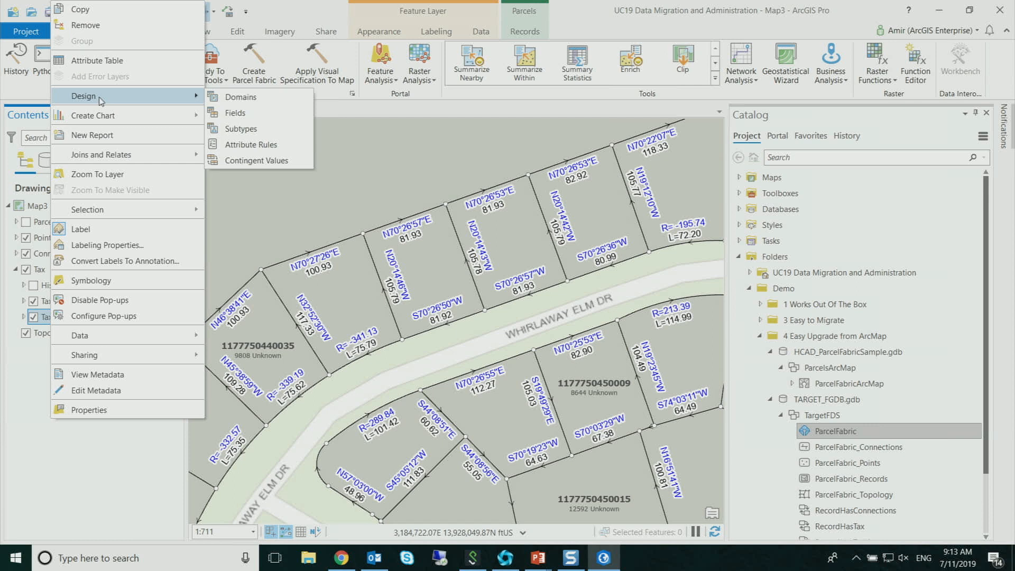
{"action": "left_click", "coordinate": [232, 114]}
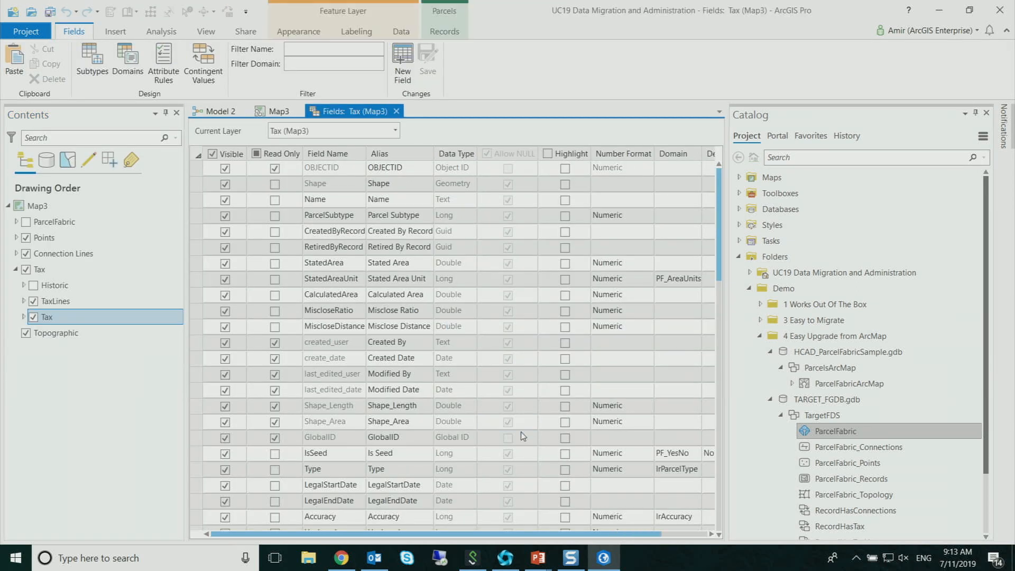
Mark the ConveyanceDesignator, SimConDivType and BlockDesignator fields of the Tax layer for deletion.
{"action": "scroll", "coordinate": [520, 432], "scroll_direction": "down", "scroll_amount": 3}
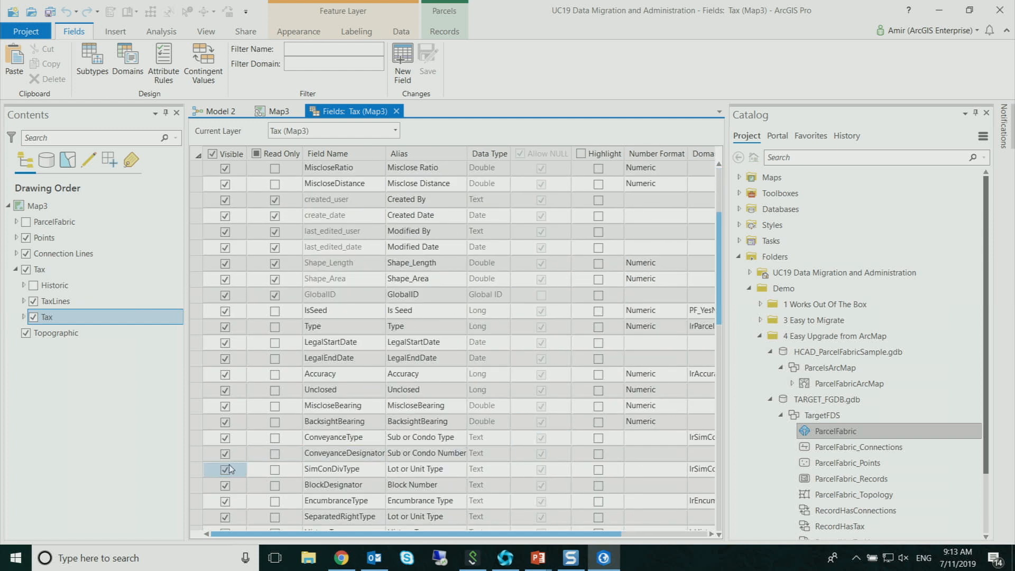
{"action": "left_click", "coordinate": [194, 454]}
{"action": "left_click_drag", "start_coordinate": [194, 454], "coordinate": [199, 476]}
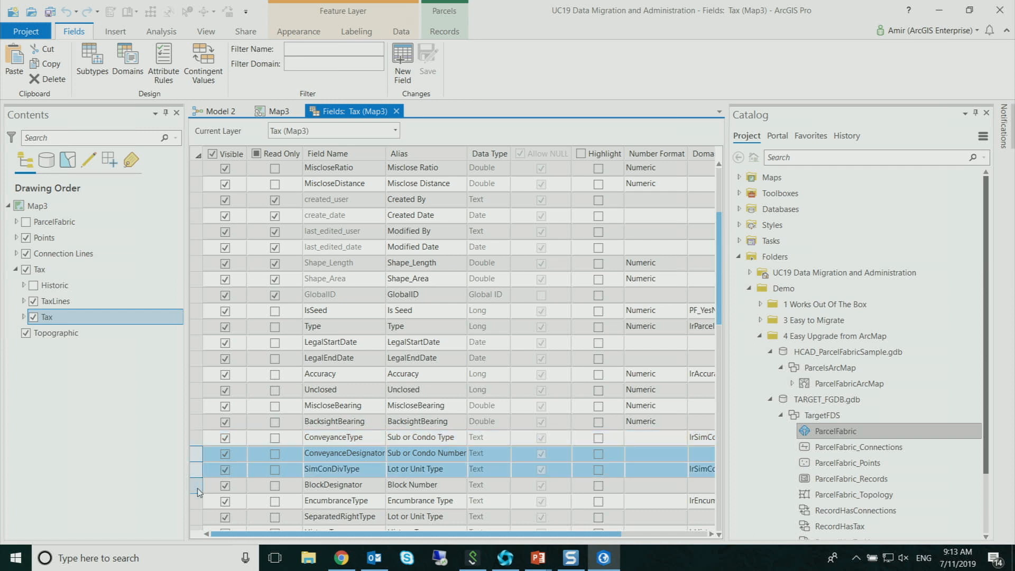
{"action": "left_click", "coordinate": [199, 491], "text": "shift"}
{"action": "key", "text": "Delete"}
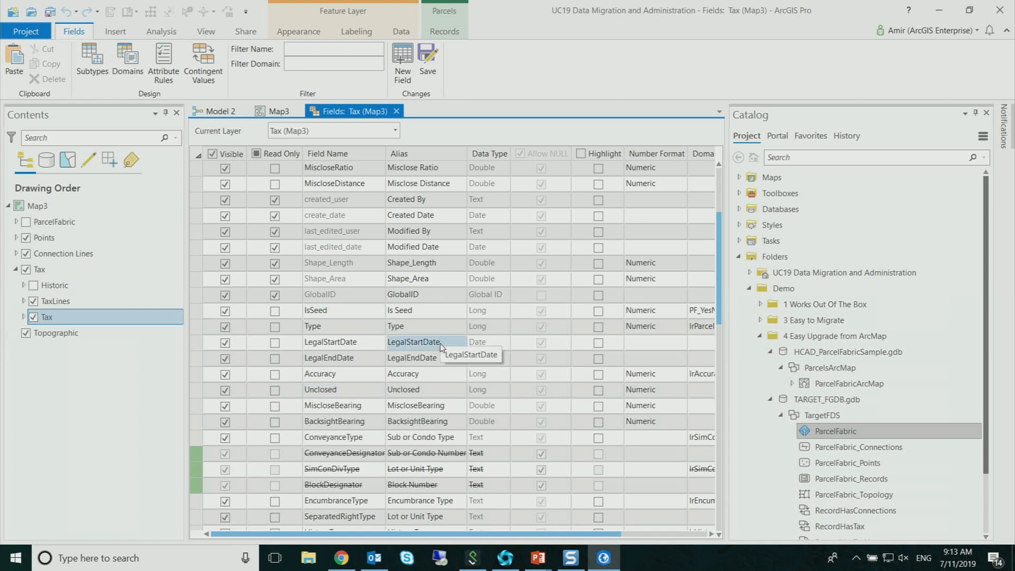
Review the rest of the Tax layer's fields and close the field design without saving the changes.
{"action": "scroll", "coordinate": [443, 354], "scroll_direction": "down", "scroll_amount": 4}
{"action": "scroll", "coordinate": [443, 354], "scroll_direction": "down", "scroll_amount": 12}
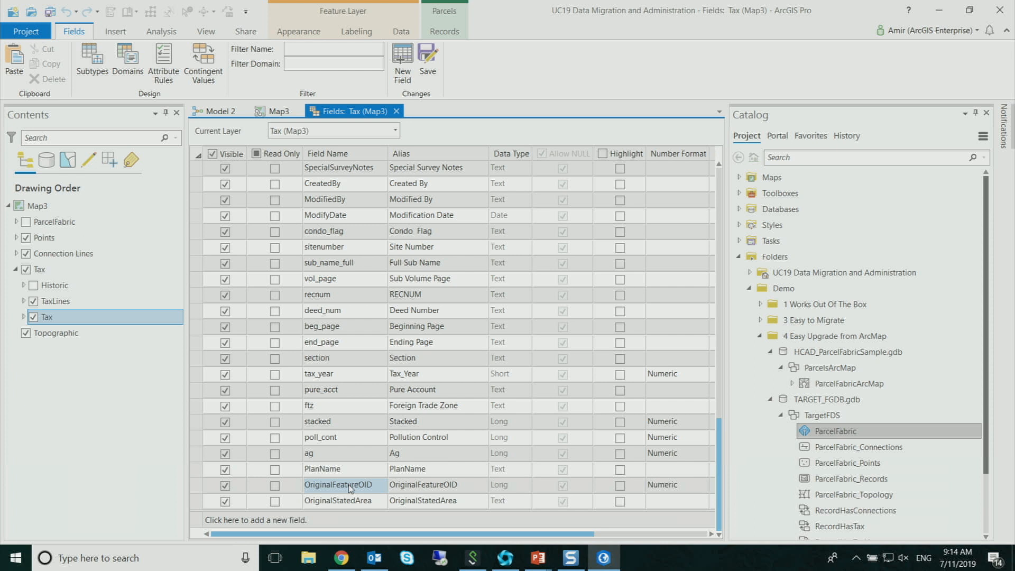
{"action": "scroll", "coordinate": [365, 395], "scroll_direction": "up", "scroll_amount": 13}
{"action": "scroll", "coordinate": [370, 385], "scroll_direction": "up", "scroll_amount": 5}
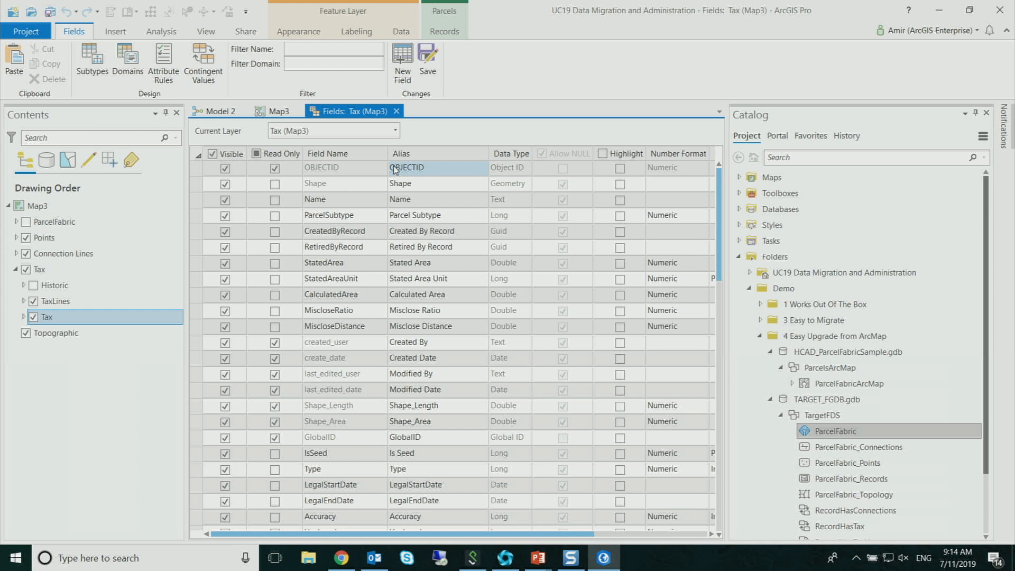
{"action": "left_click", "coordinate": [396, 111]}
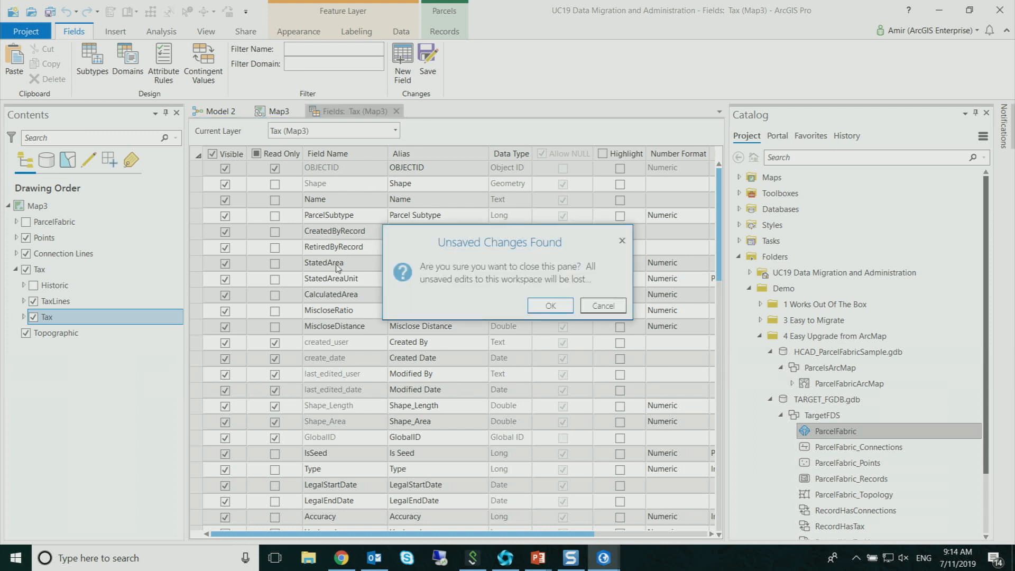
{"action": "left_click", "coordinate": [563, 306]}
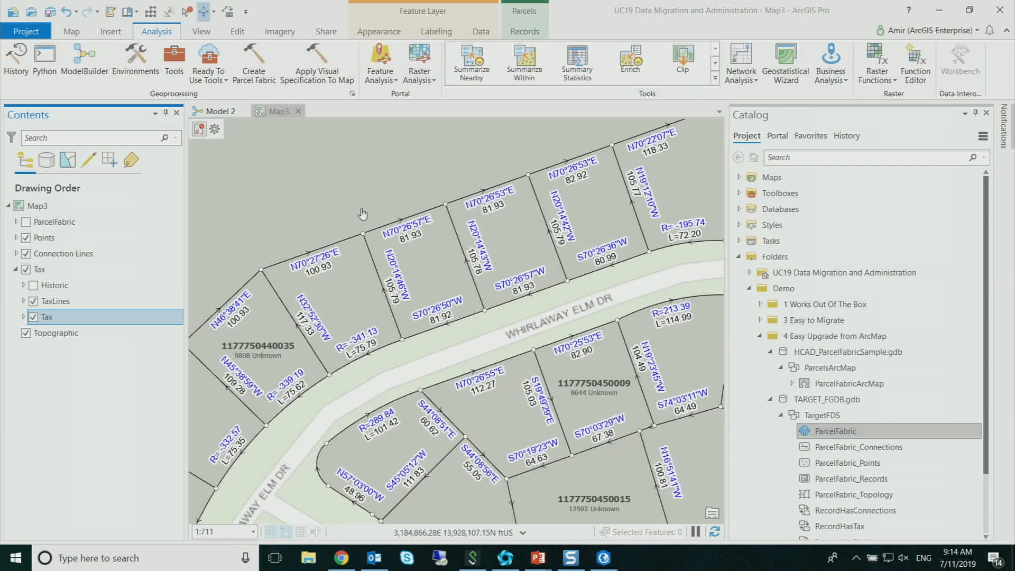
Turn on the ParcelFabric layer and view its records across the whole Walden on Lake Houston area.
{"action": "left_click", "coordinate": [25, 221]}
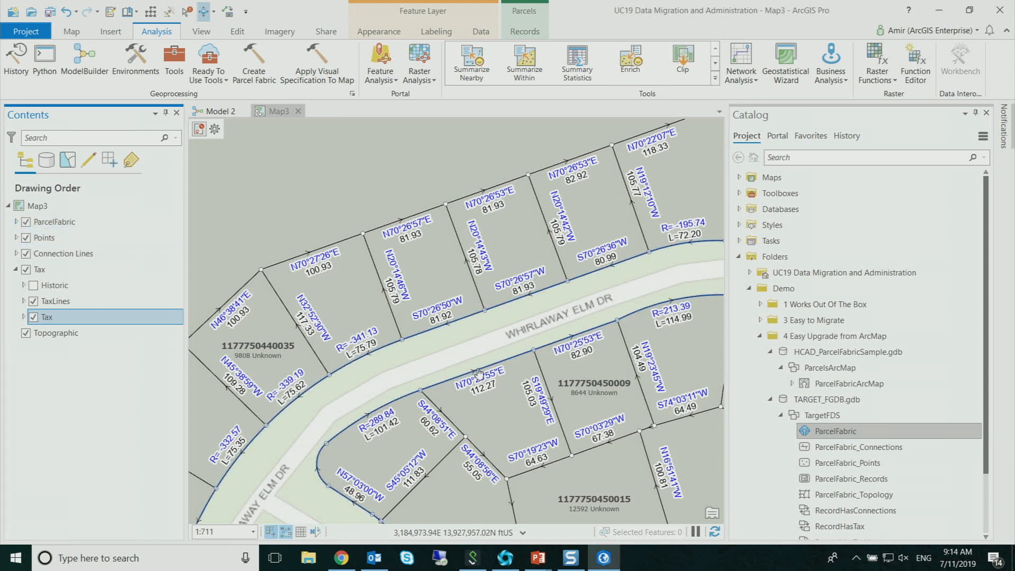
{"action": "scroll", "coordinate": [470, 370], "scroll_direction": "down", "scroll_amount": 2}
{"action": "scroll", "coordinate": [470, 370], "scroll_direction": "down", "scroll_amount": 3}
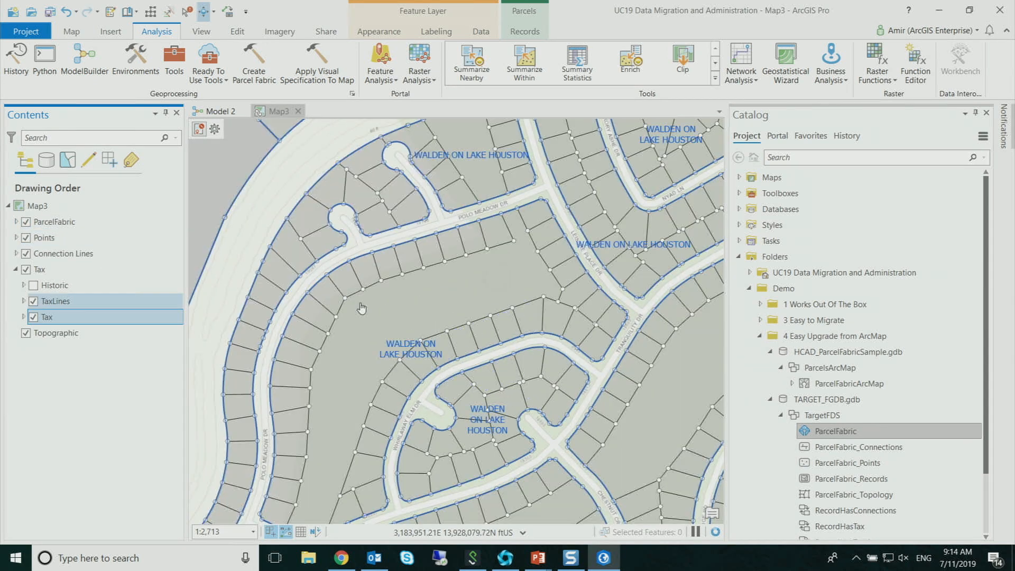
{"action": "left_click_drag", "start_coordinate": [560, 302], "coordinate": [409, 328]}
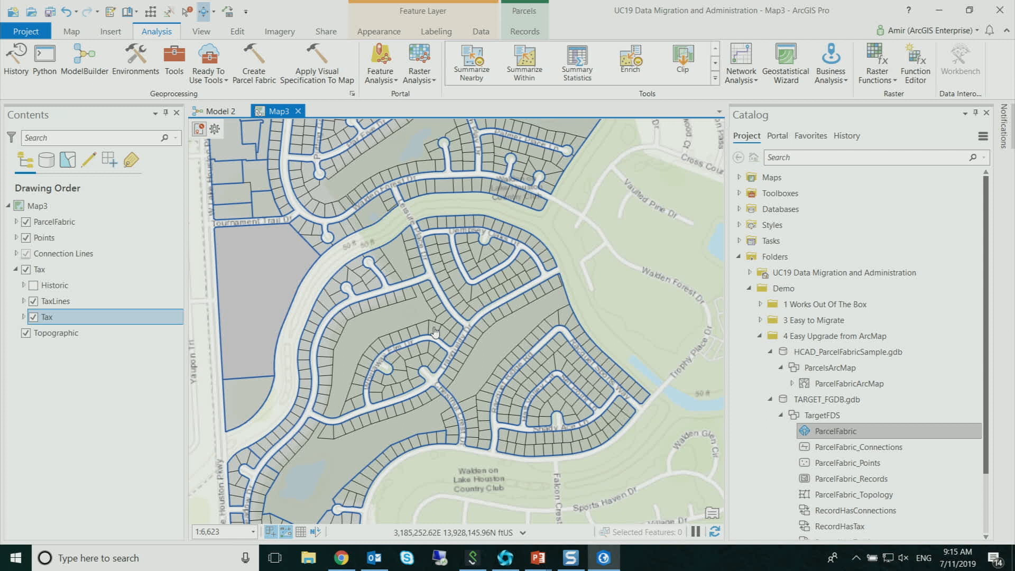
{"action": "scroll", "coordinate": [433, 332], "scroll_direction": "down", "scroll_amount": 3}
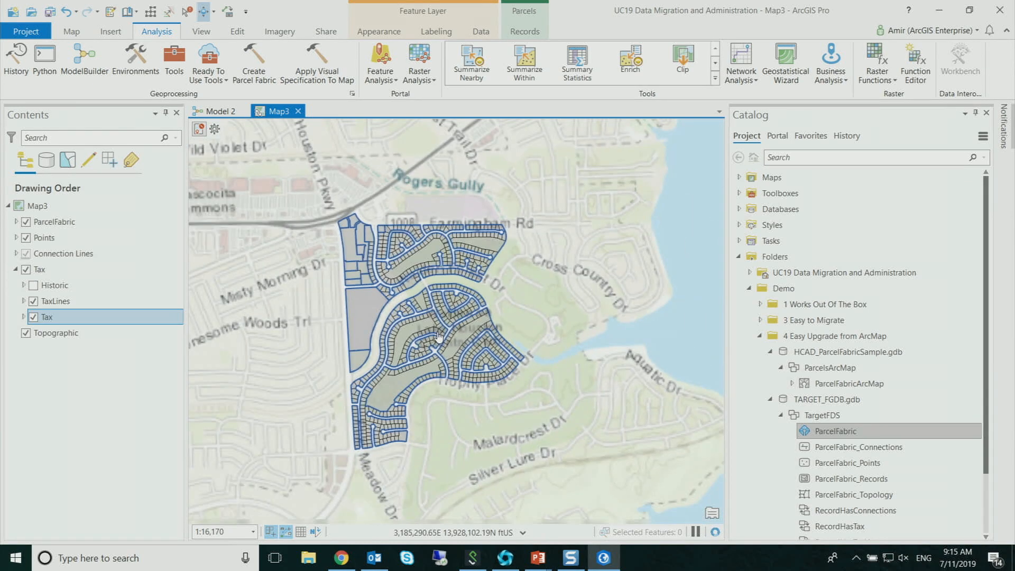
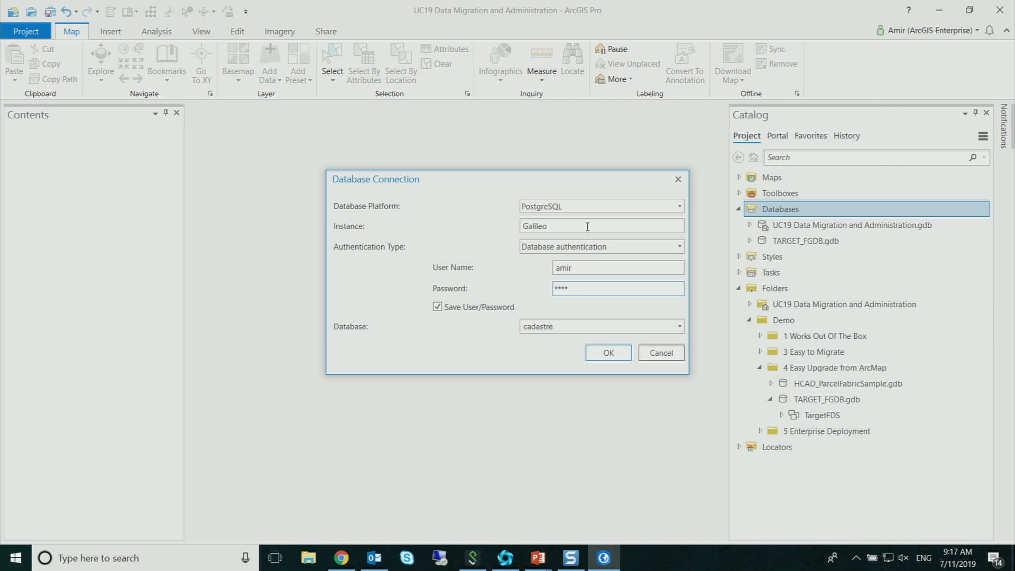
Create the PostgreSQL database connection with instance carmel and database cadastre.
{"action": "type", "text": "carmel"}
{"action": "left_click", "coordinate": [679, 326]}
{"action": "left_click", "coordinate": [662, 341]}
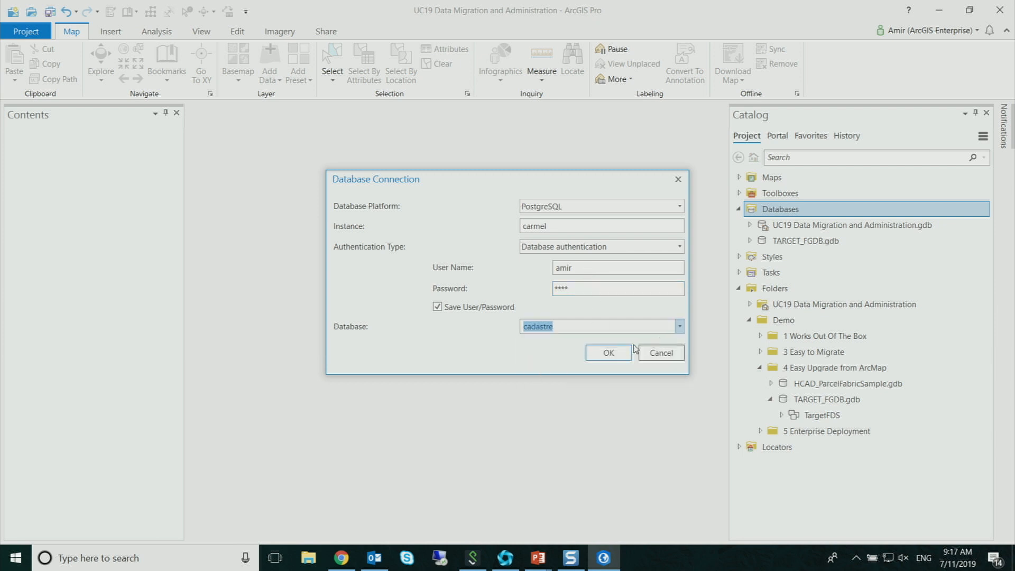
{"action": "left_click", "coordinate": [615, 357]}
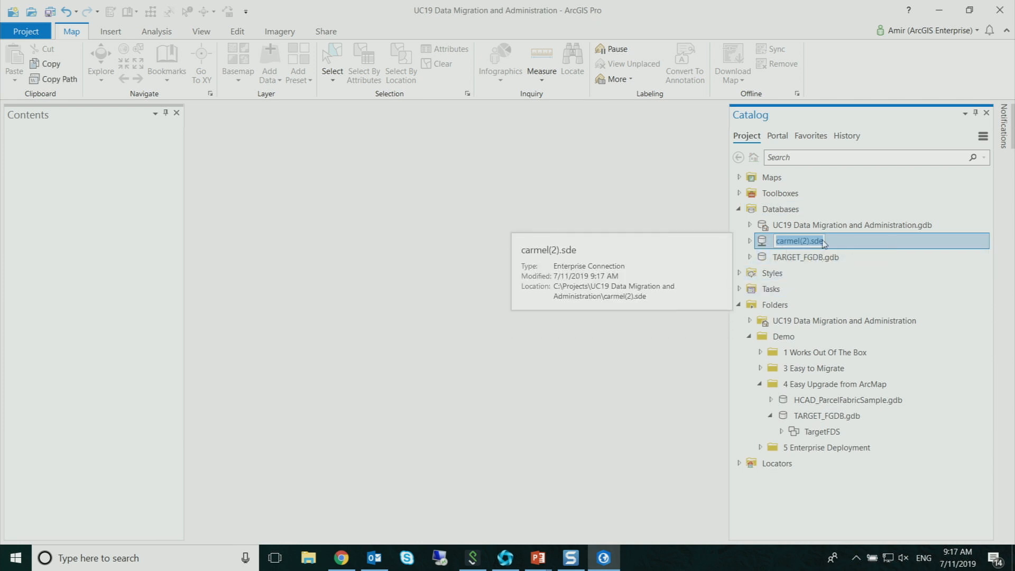
Set the carmel(2).sde geodatabase connection to Branch versioning and keep its connection name.
{"action": "right_click", "coordinate": [788, 244]}
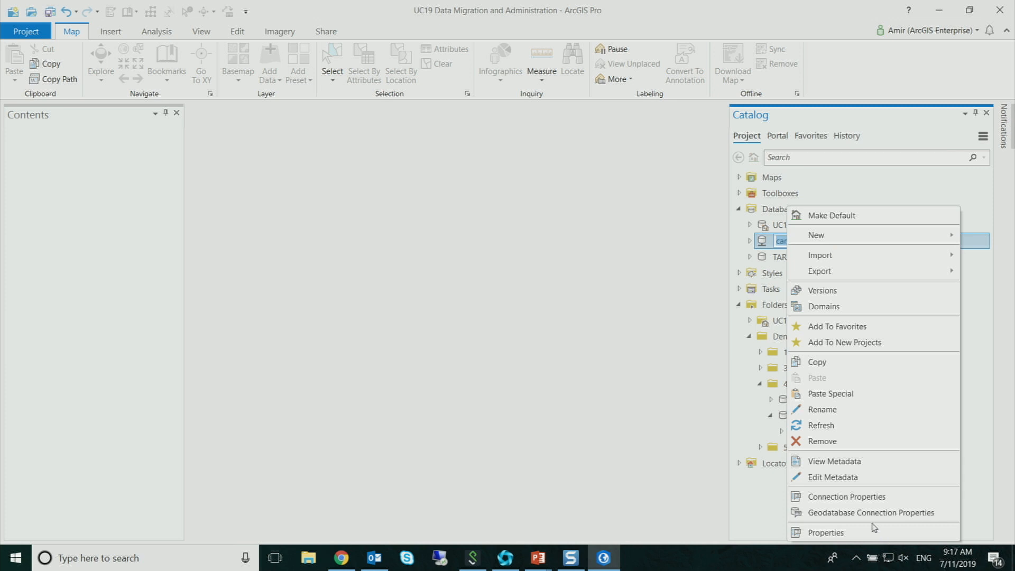
{"action": "left_click", "coordinate": [834, 514]}
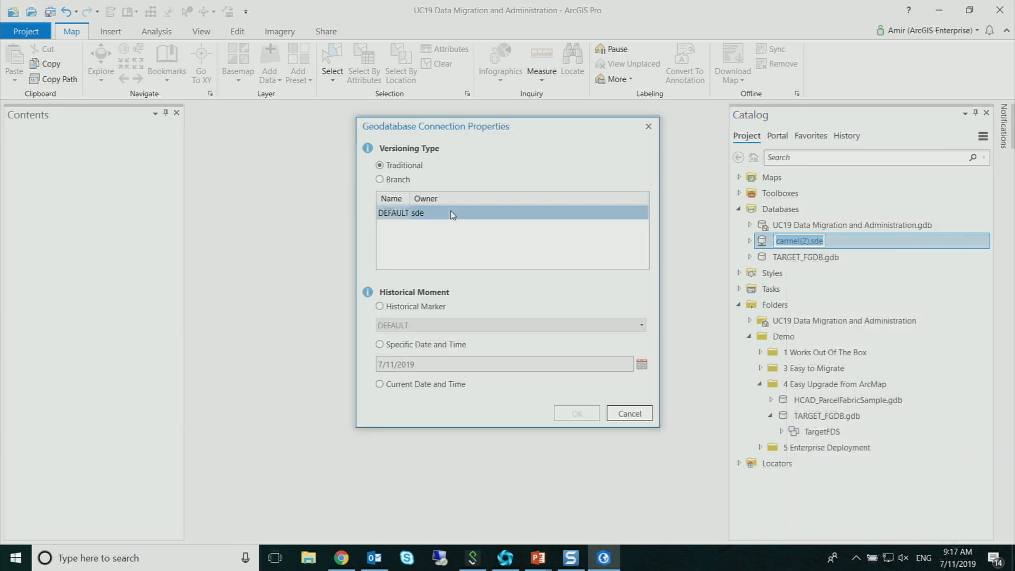
{"action": "left_click", "coordinate": [381, 180]}
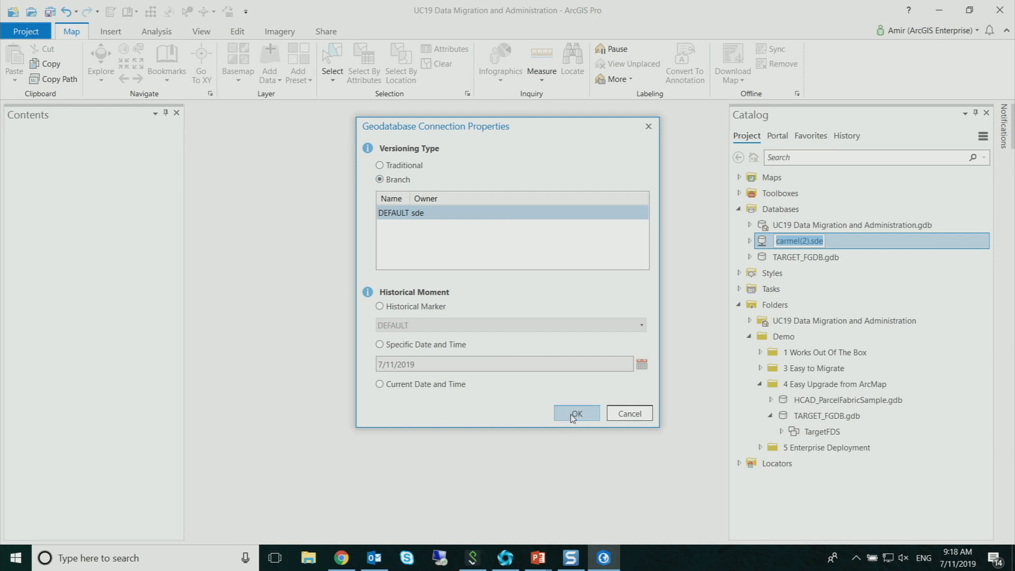
{"action": "left_click", "coordinate": [575, 414]}
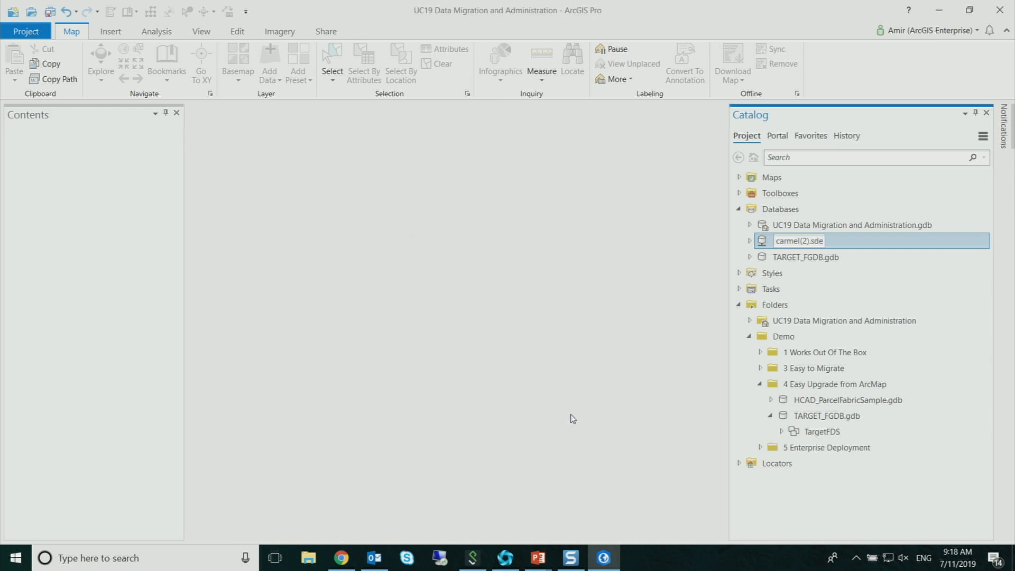
{"action": "left_click", "coordinate": [917, 277]}
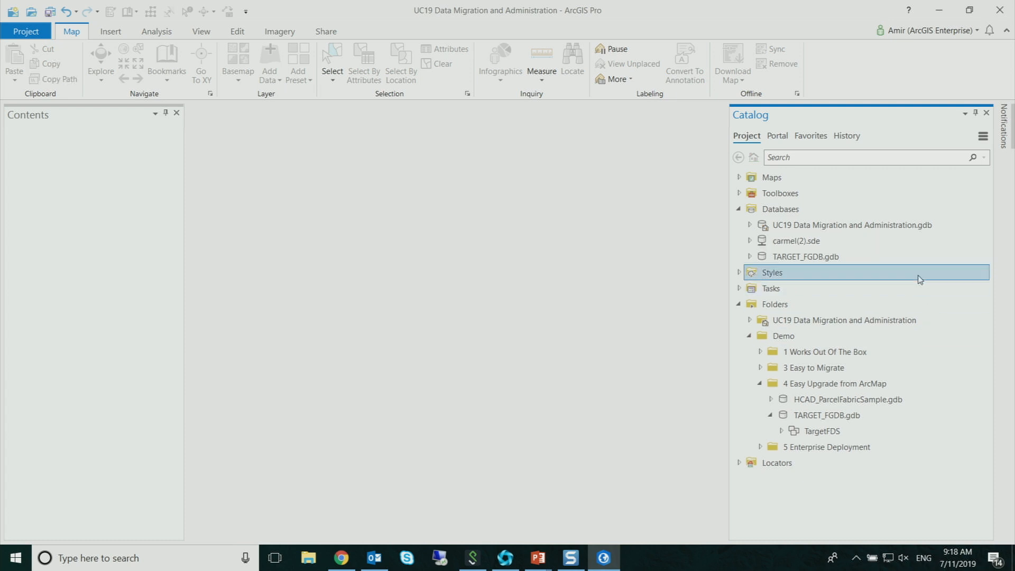
Copy the TargetFDS feature dataset from TARGET_FGDB.gdb into the carmel(2).sde enterprise geodatabase.
{"action": "left_click", "coordinate": [766, 244]}
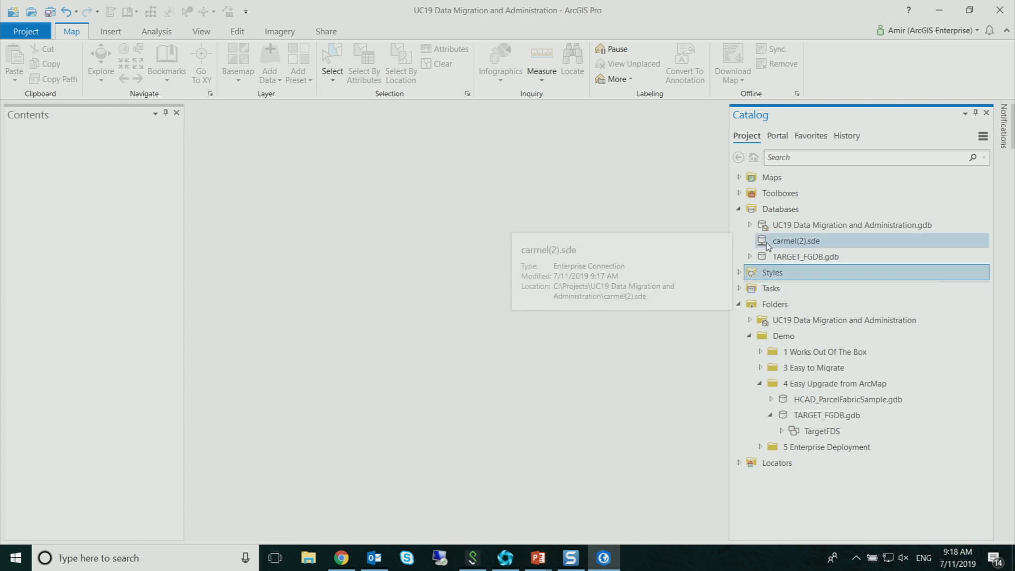
{"action": "left_click", "coordinate": [750, 258]}
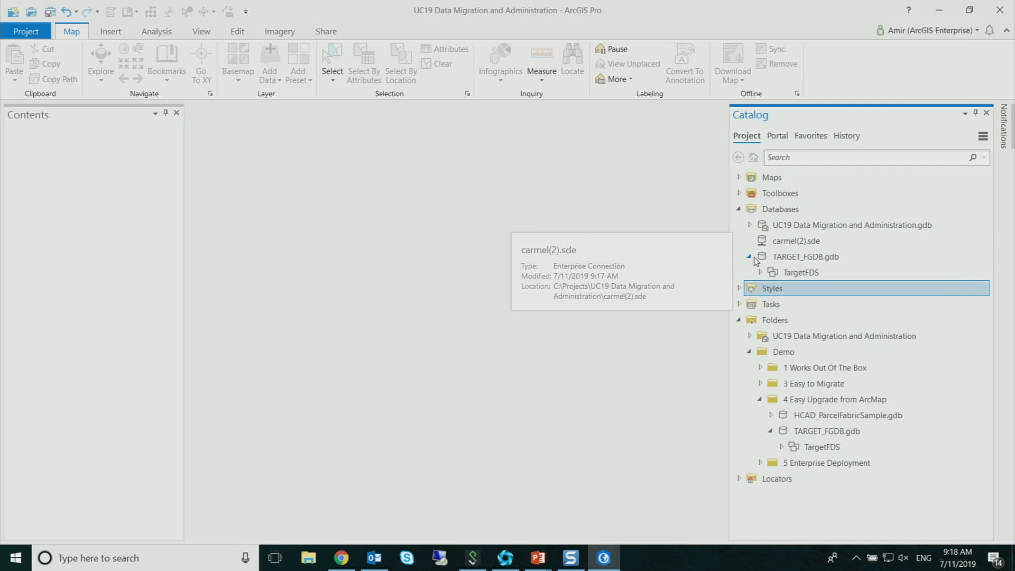
{"action": "left_click", "coordinate": [791, 273]}
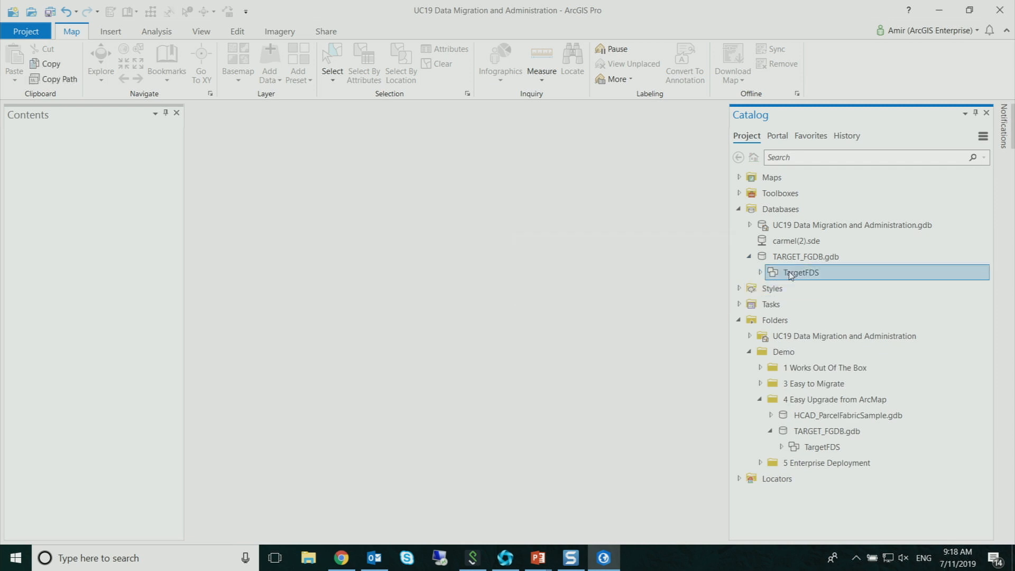
{"action": "right_click", "coordinate": [790, 275]}
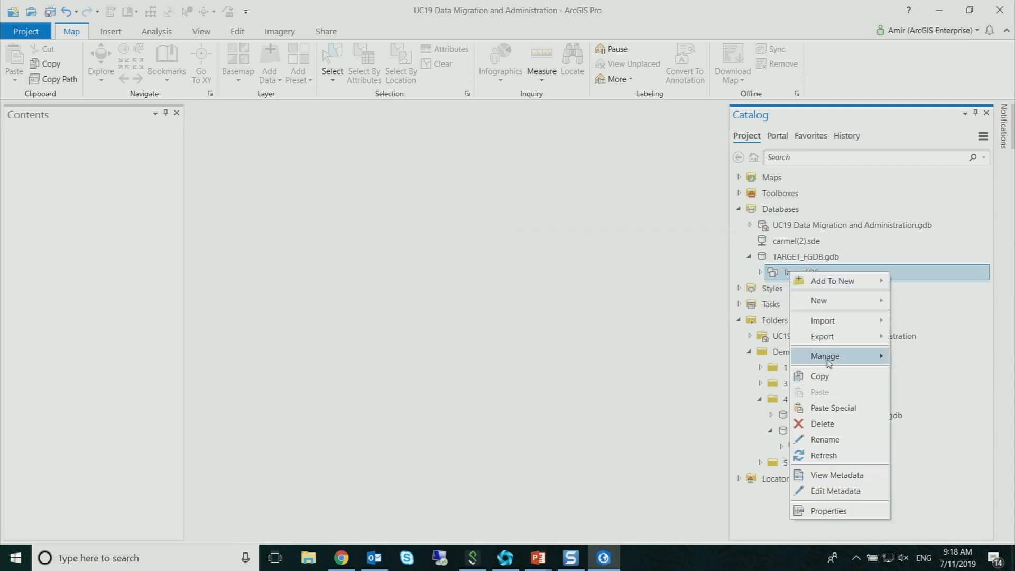
{"action": "left_click", "coordinate": [822, 377]}
{"action": "left_click", "coordinate": [786, 243]}
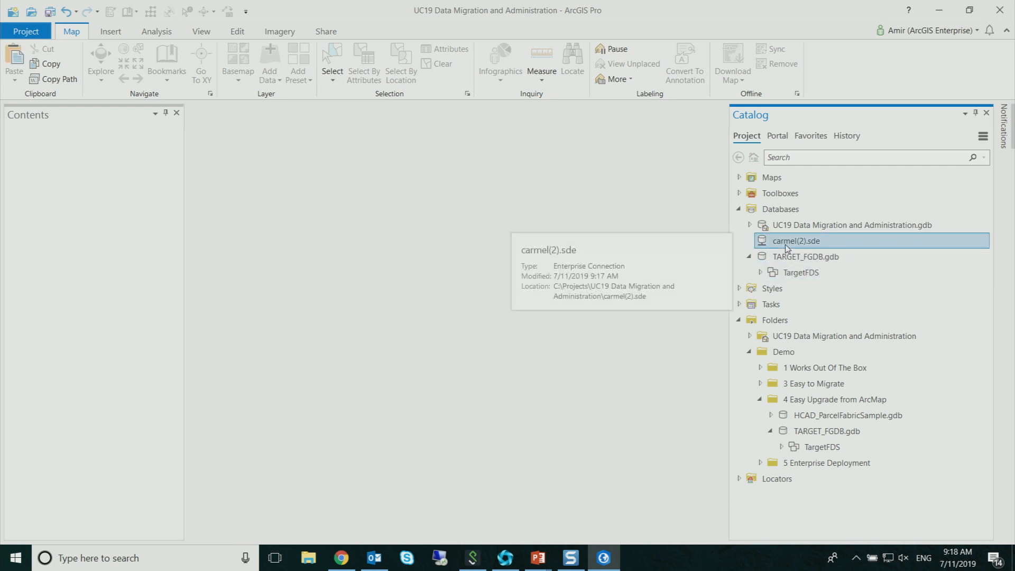
{"action": "right_click", "coordinate": [787, 247]}
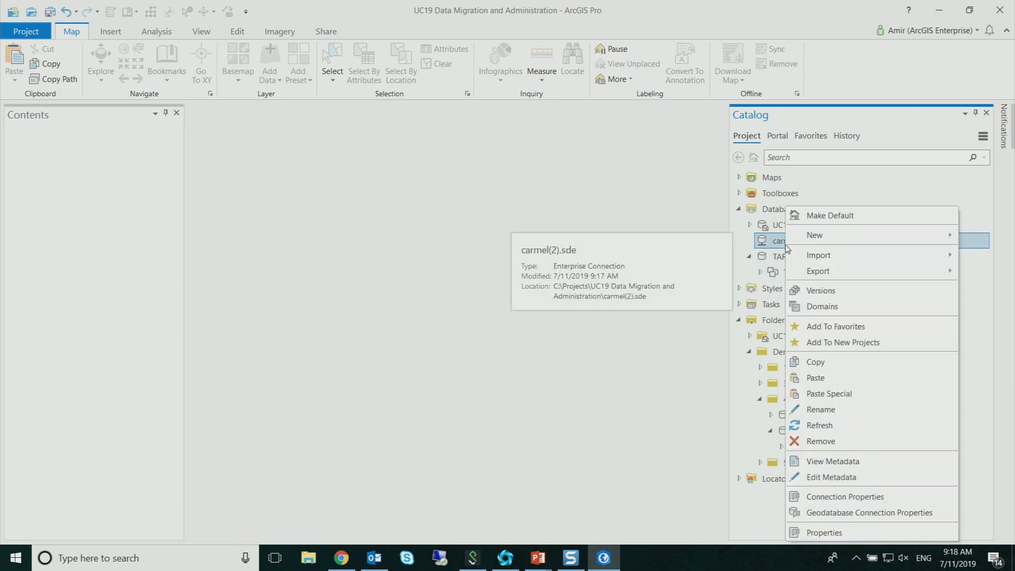
{"action": "left_click", "coordinate": [813, 376]}
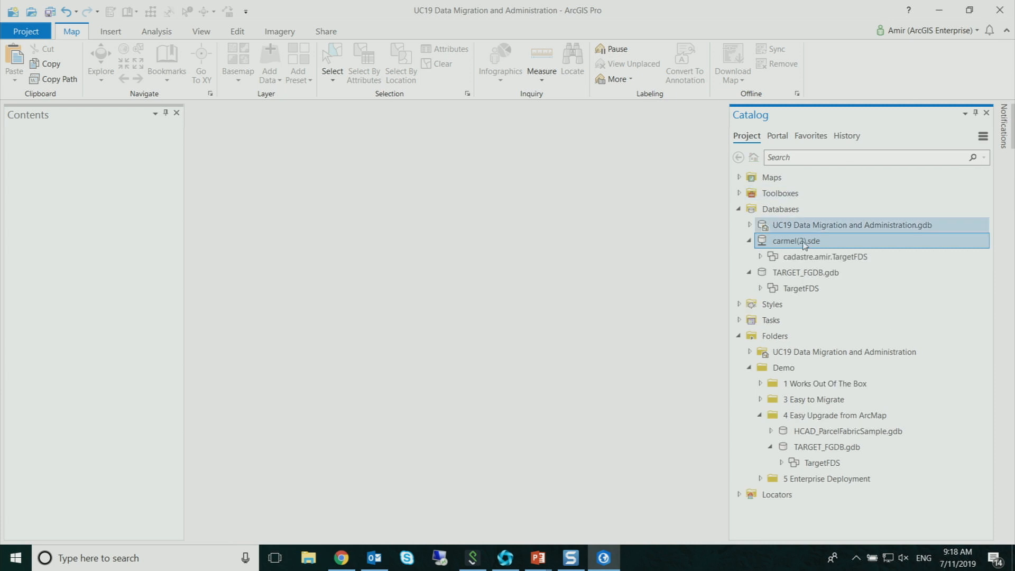
Register the TargetFDS feature dataset in carmel(2).sde as versioned.
{"action": "left_click", "coordinate": [795, 259]}
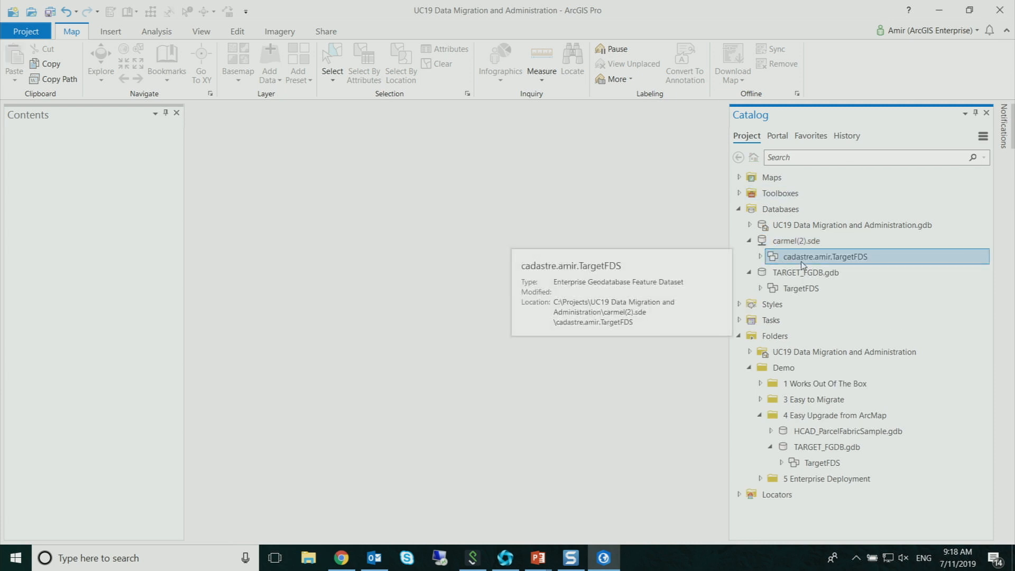
{"action": "right_click", "coordinate": [801, 264]}
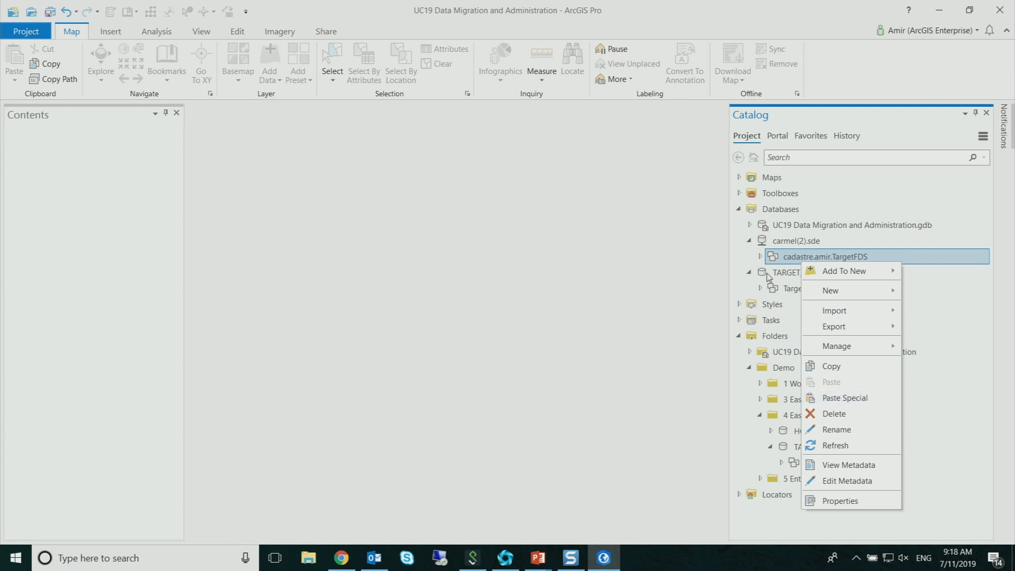
{"action": "left_click", "coordinate": [834, 255]}
{"action": "right_click", "coordinate": [804, 258]}
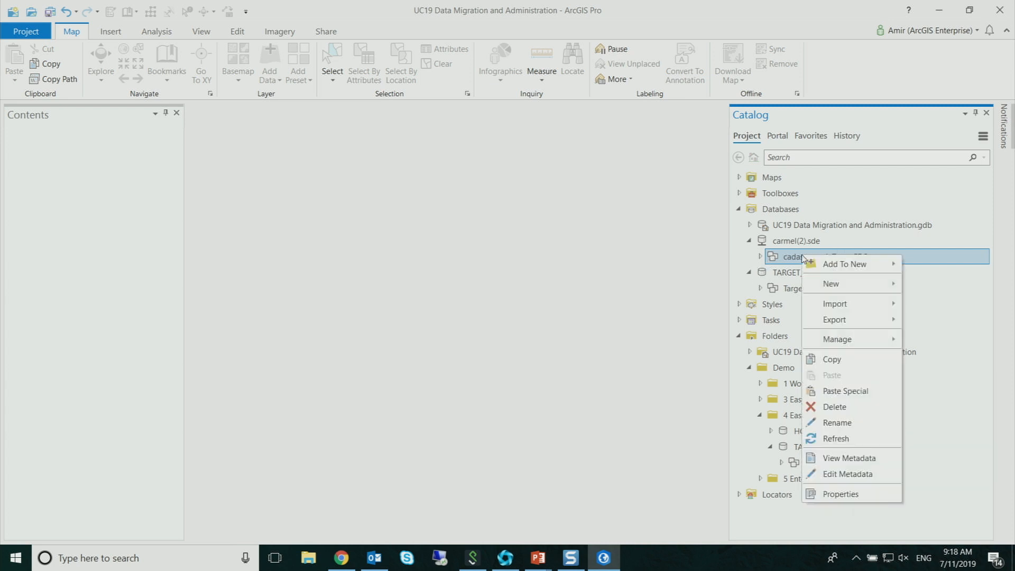
{"action": "mouse_move", "coordinate": [844, 343]}
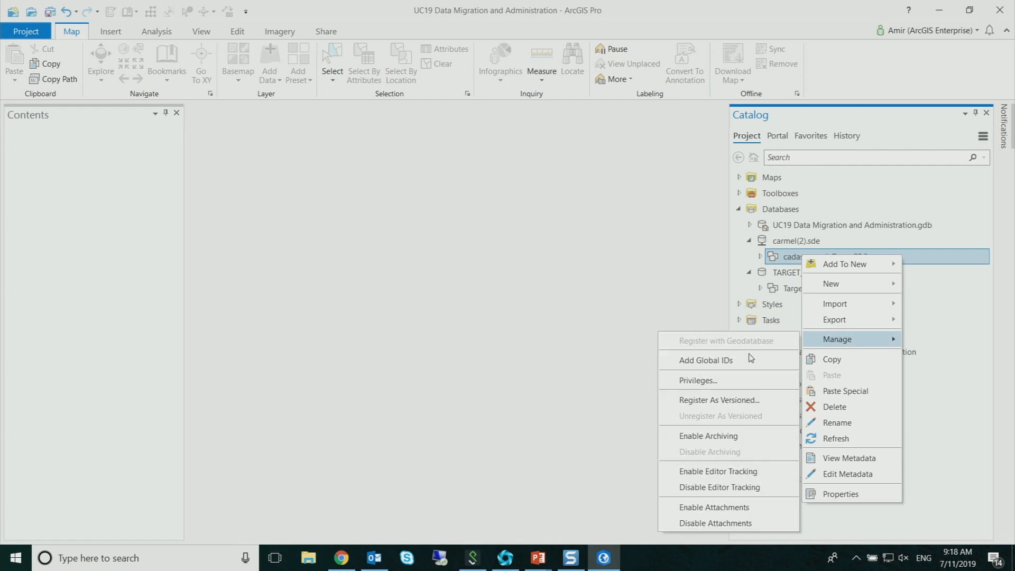
{"action": "left_click", "coordinate": [733, 401]}
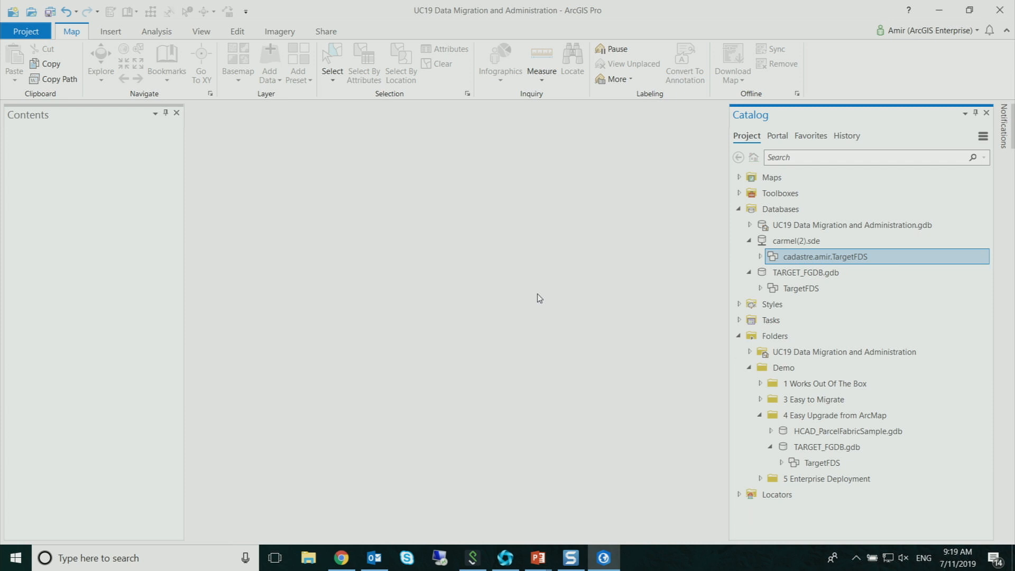
Add the ParcelFabric from the TargetFDS dataset in carmel(2).sde to a new map.
{"action": "left_click", "coordinate": [760, 256]}
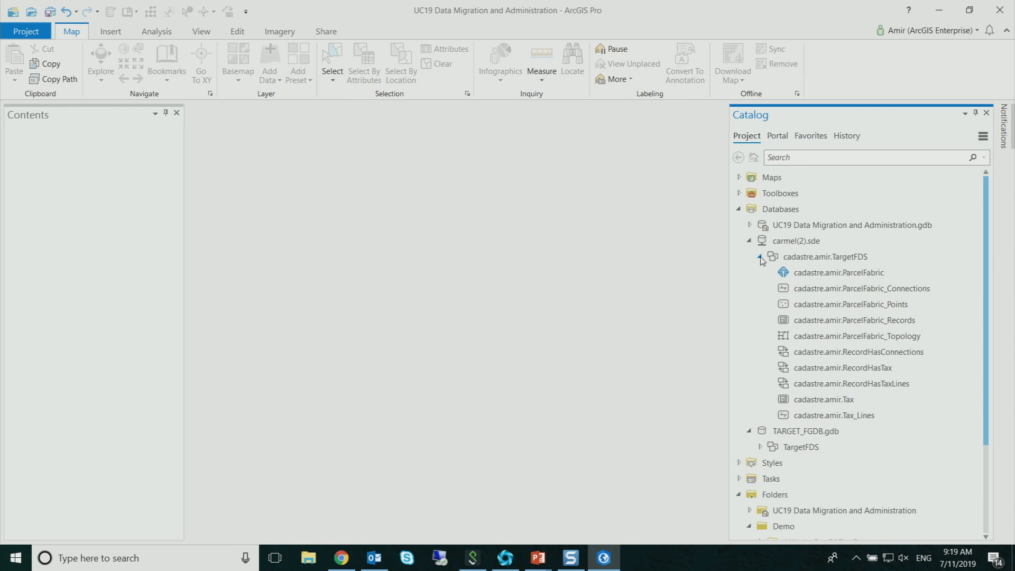
{"action": "left_click", "coordinate": [831, 279]}
{"action": "right_click", "coordinate": [833, 281]}
{"action": "left_click", "coordinate": [917, 274]}
{"action": "right_click", "coordinate": [917, 274]}
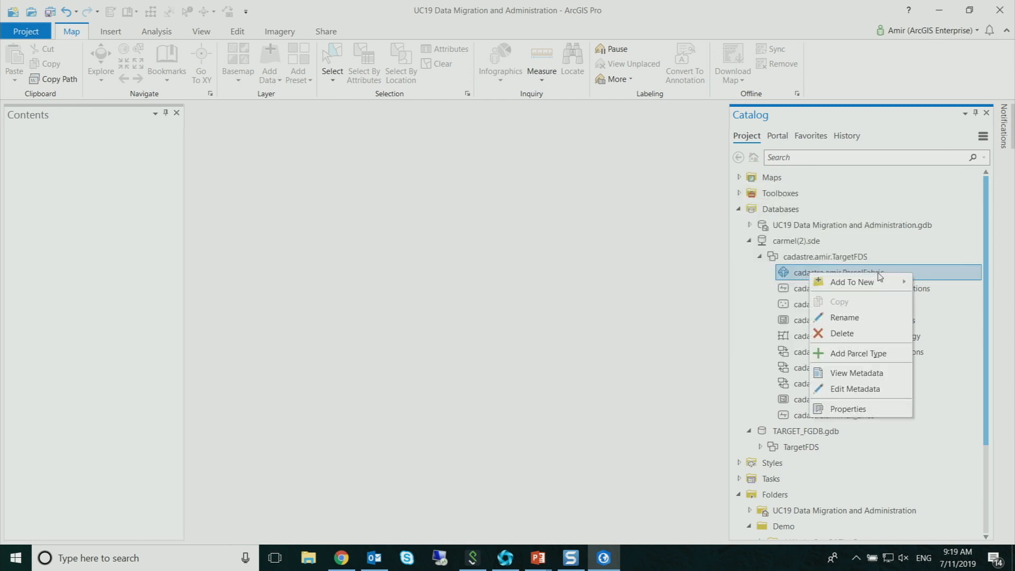
{"action": "mouse_move", "coordinate": [862, 281]}
{"action": "left_click", "coordinate": [948, 288]}
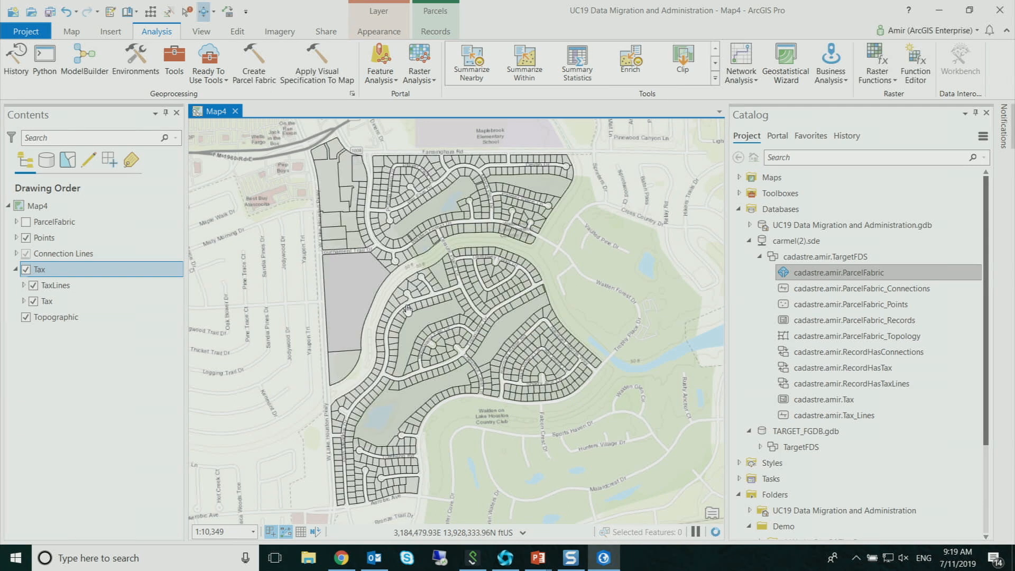
{"action": "scroll", "coordinate": [407, 309], "scroll_direction": "up", "scroll_amount": 5}
{"action": "scroll", "coordinate": [417, 293], "scroll_direction": "up", "scroll_amount": 3}
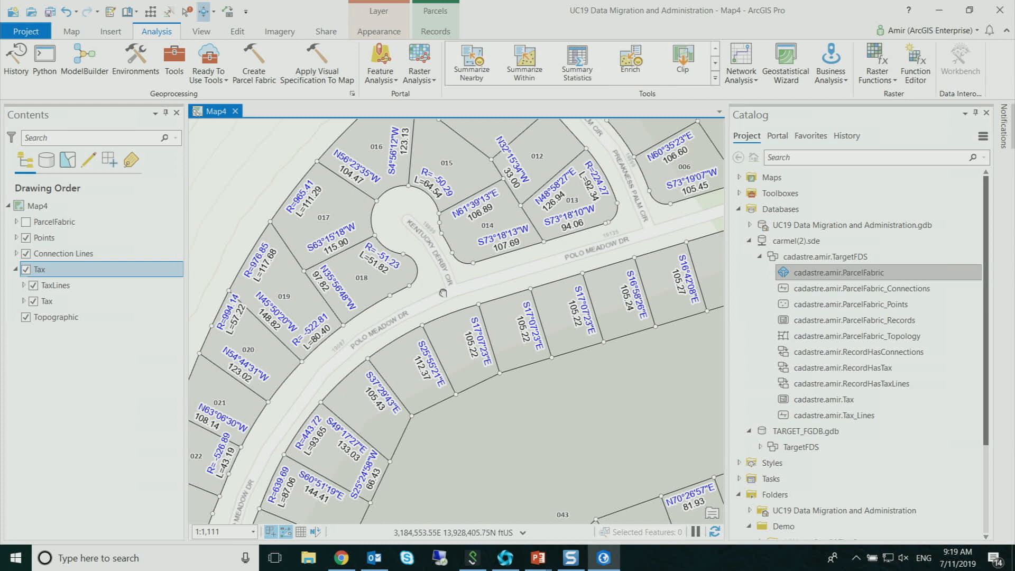
{"action": "left_click_drag", "start_coordinate": [448, 272], "coordinate": [434, 338]}
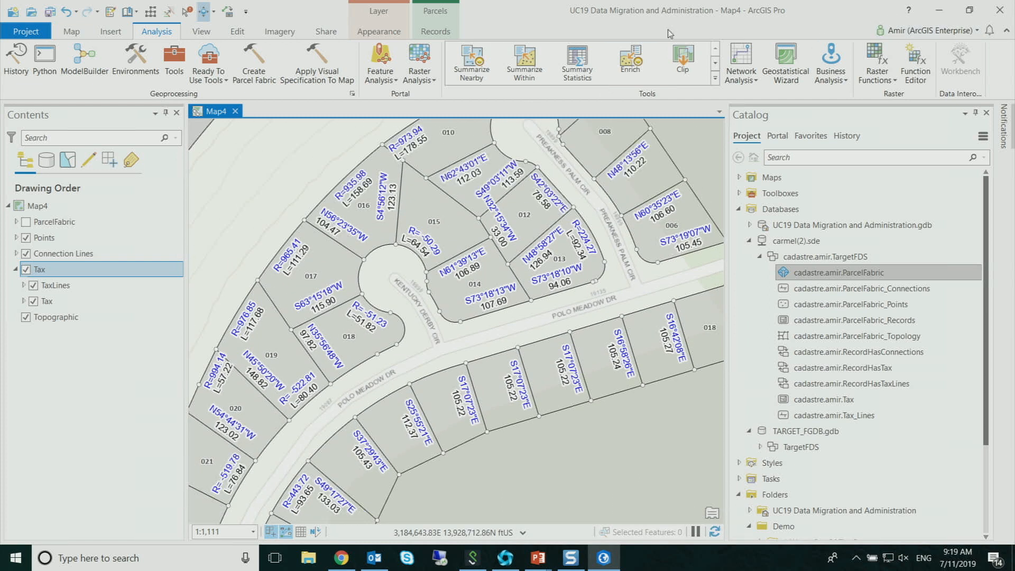
Set up sharing Map4 as a web layer with Demo2 as its name, summary and tag.
{"action": "left_click", "coordinate": [319, 32]}
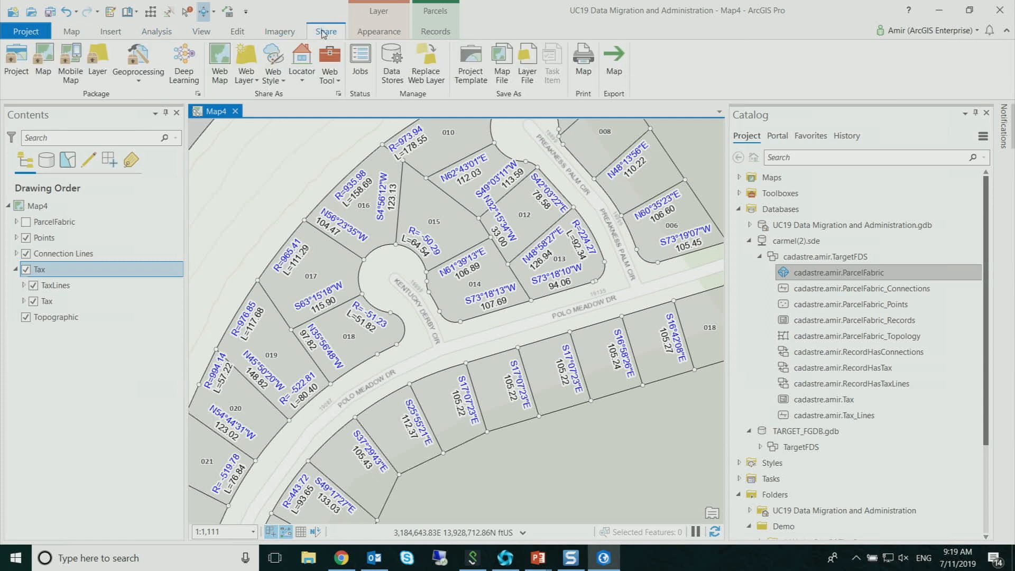
{"action": "left_click", "coordinate": [248, 57]}
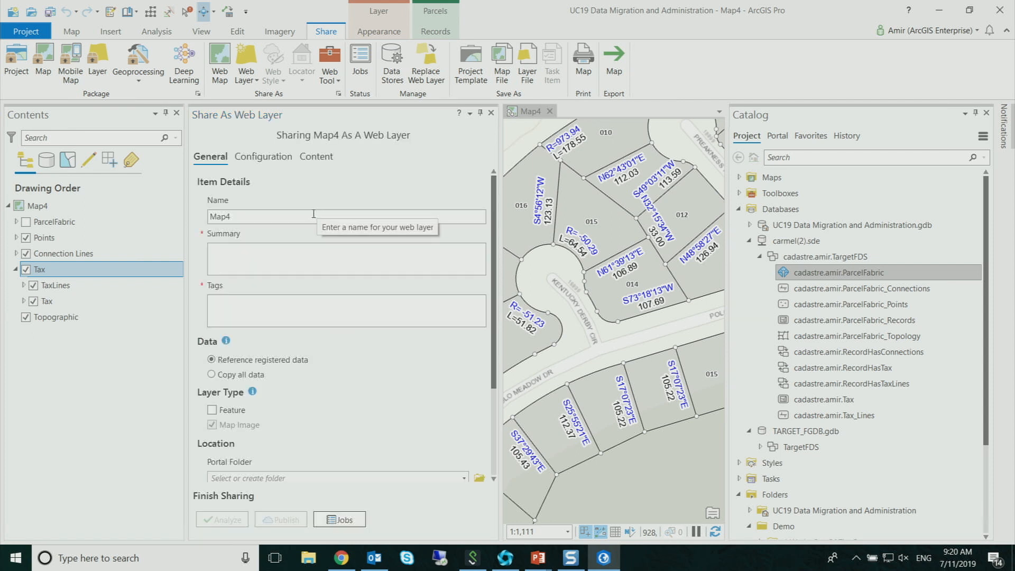
{"action": "left_click_drag", "start_coordinate": [305, 217], "coordinate": [196, 212]}
{"action": "type", "text": "Demo2"}
{"action": "left_click_drag", "start_coordinate": [251, 216], "coordinate": [196, 219]}
{"action": "left_click", "coordinate": [229, 255]}
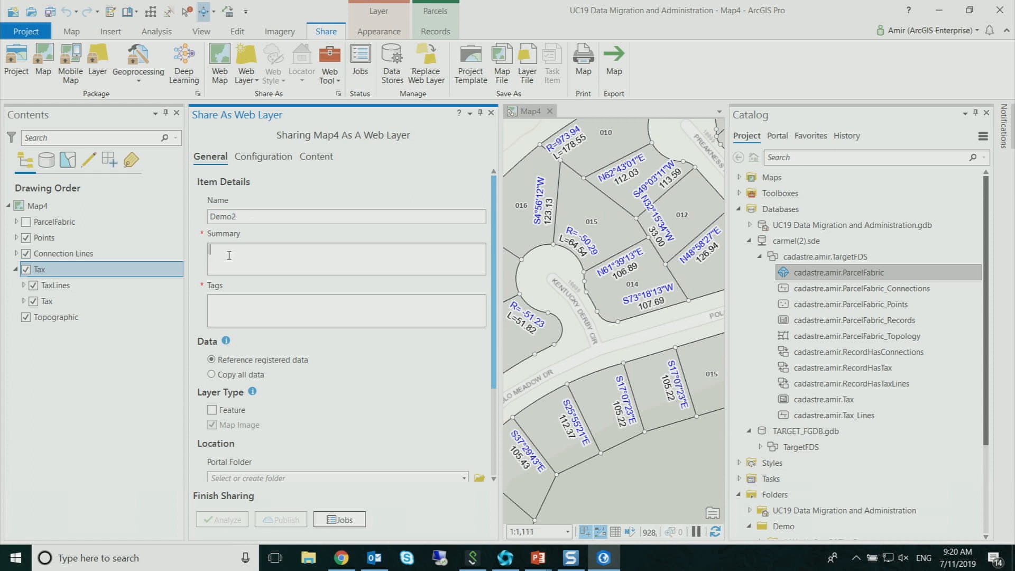
{"action": "key", "text": "ctrl+v"}
{"action": "left_click", "coordinate": [240, 303]}
{"action": "key", "text": "ctrl+v"}
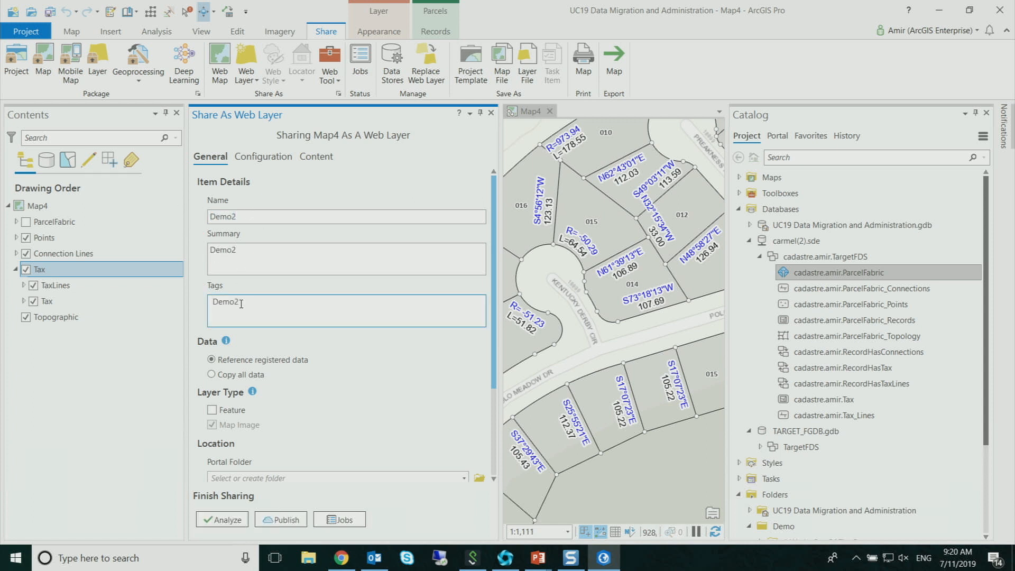
Include the Feature layer type with the Version Management and Validation capabilities, and open the feature layer's properties.
{"action": "left_click", "coordinate": [211, 410]}
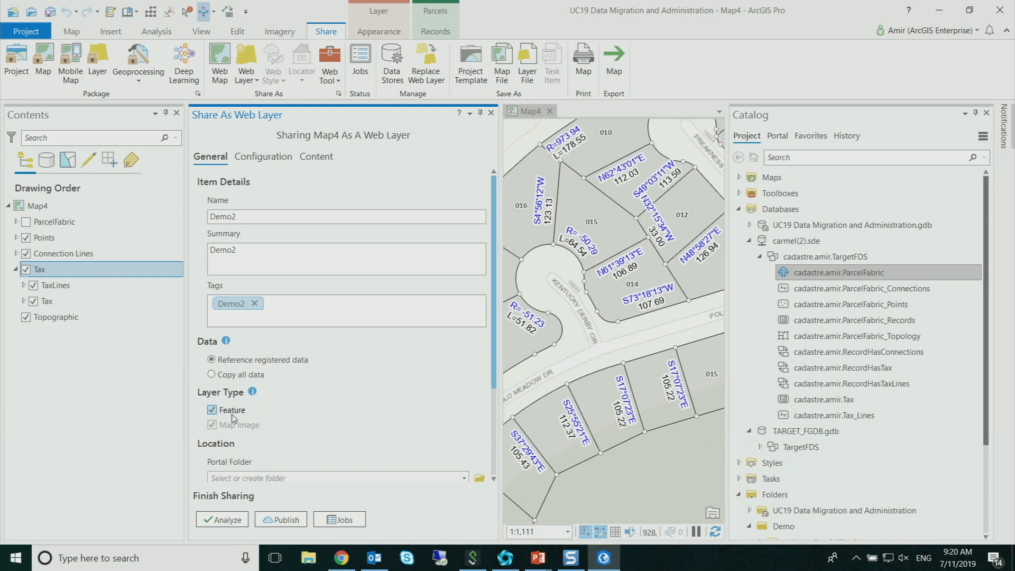
{"action": "left_click", "coordinate": [258, 164]}
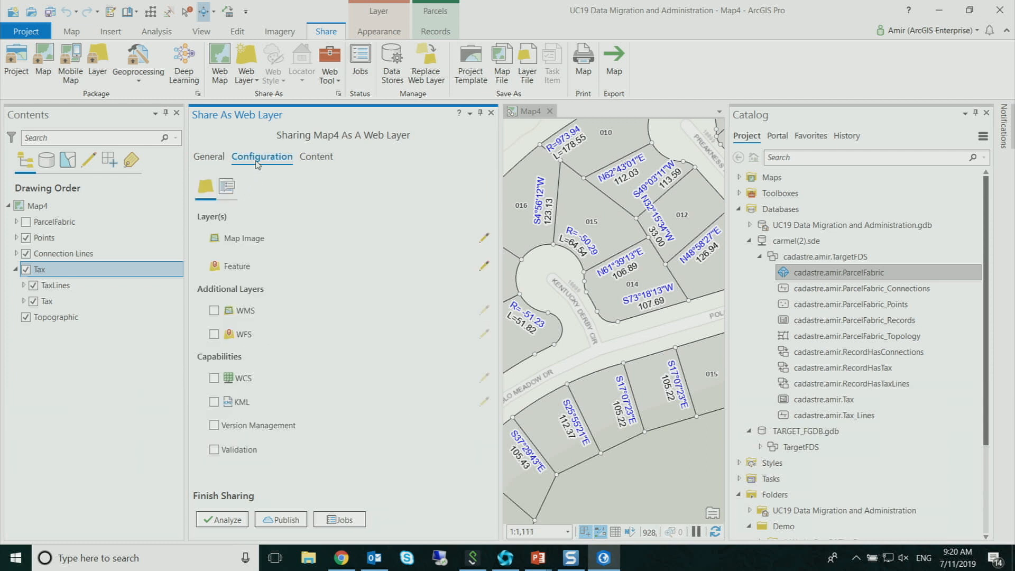
{"action": "left_click", "coordinate": [213, 425]}
{"action": "left_click", "coordinate": [216, 450]}
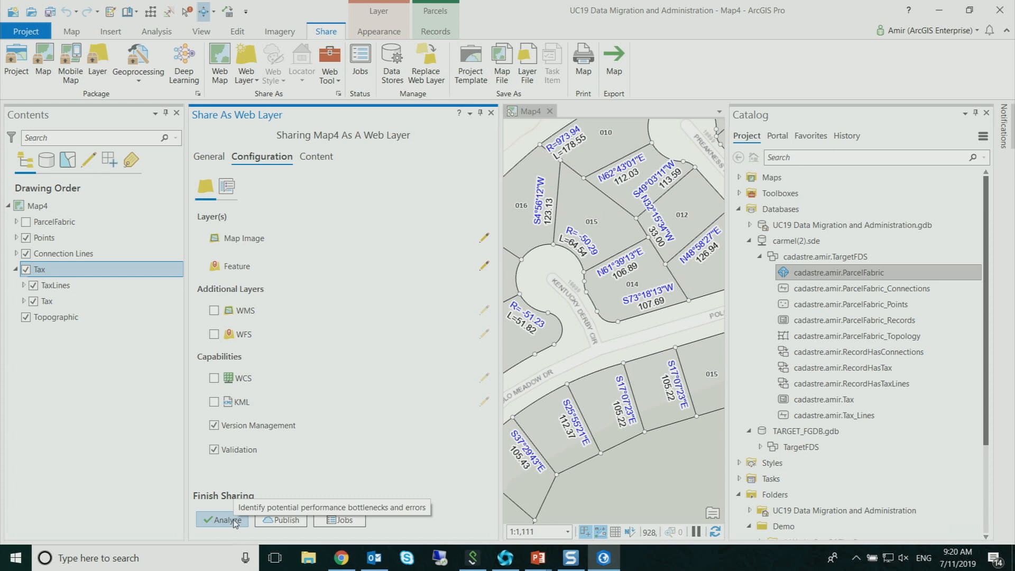
{"action": "left_click", "coordinate": [482, 268]}
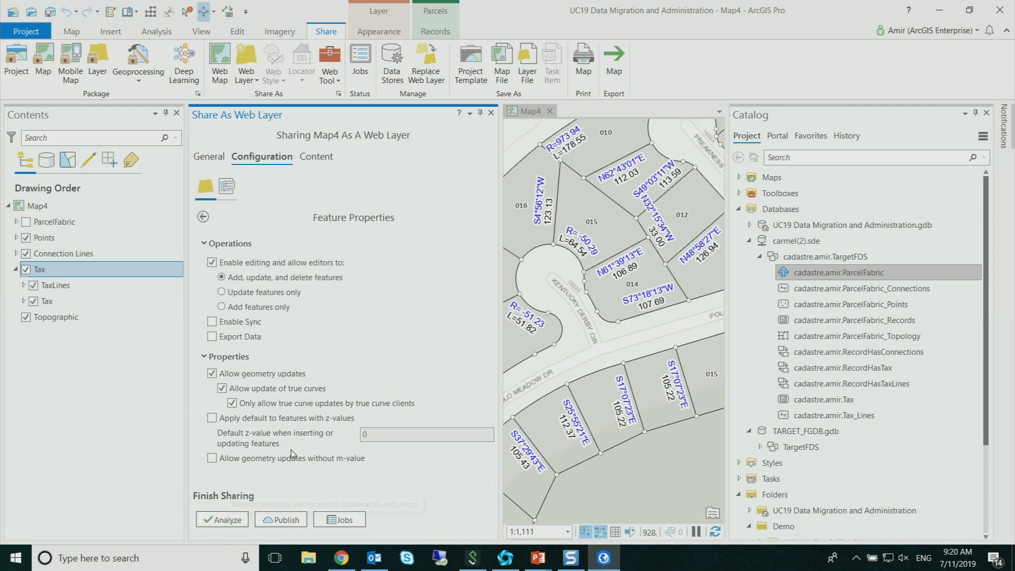
Analyze the Demo2 web layer and register its data source with the server as a database named Carmel.
{"action": "left_click", "coordinate": [219, 520]}
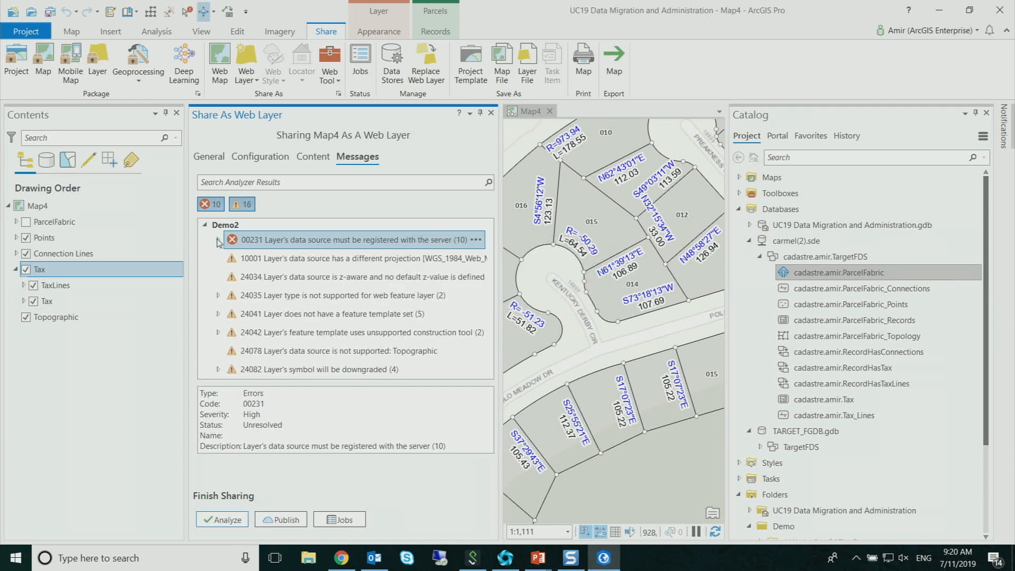
{"action": "left_click", "coordinate": [216, 242]}
{"action": "left_click", "coordinate": [283, 259]}
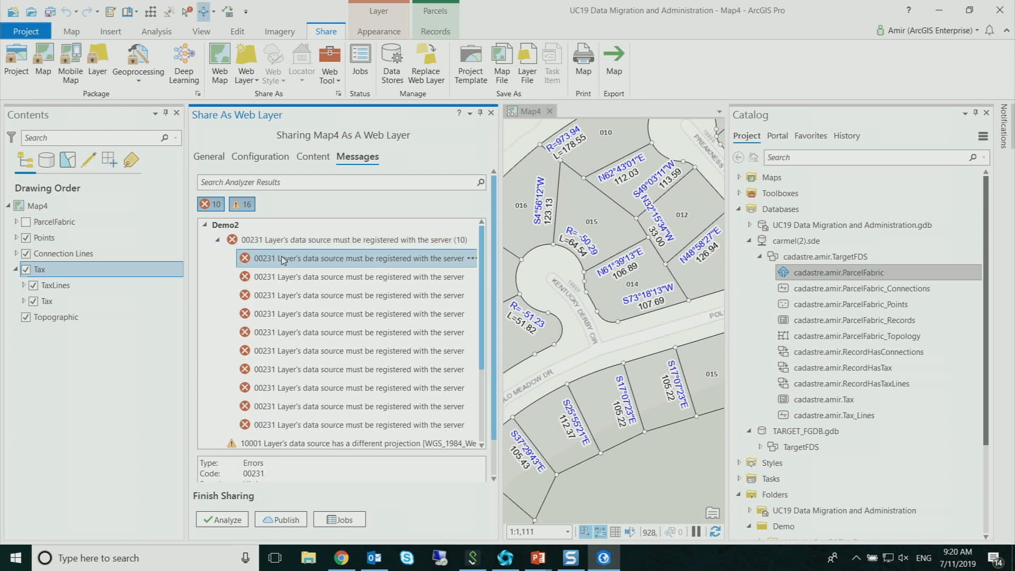
{"action": "right_click", "coordinate": [283, 259]}
{"action": "left_click", "coordinate": [308, 266]}
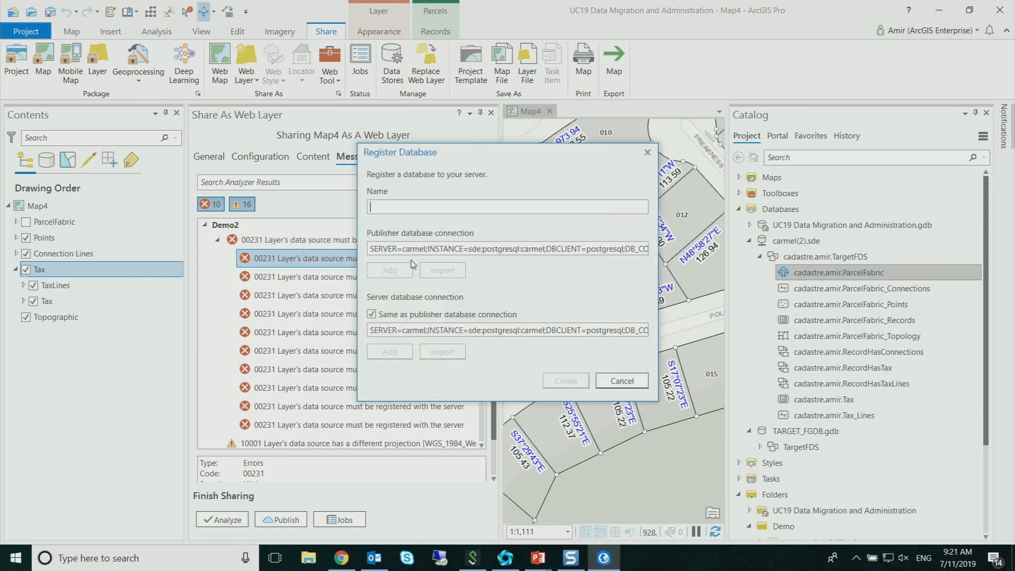
{"action": "type", "text": "Carmel"}
{"action": "left_click", "coordinate": [574, 384]}
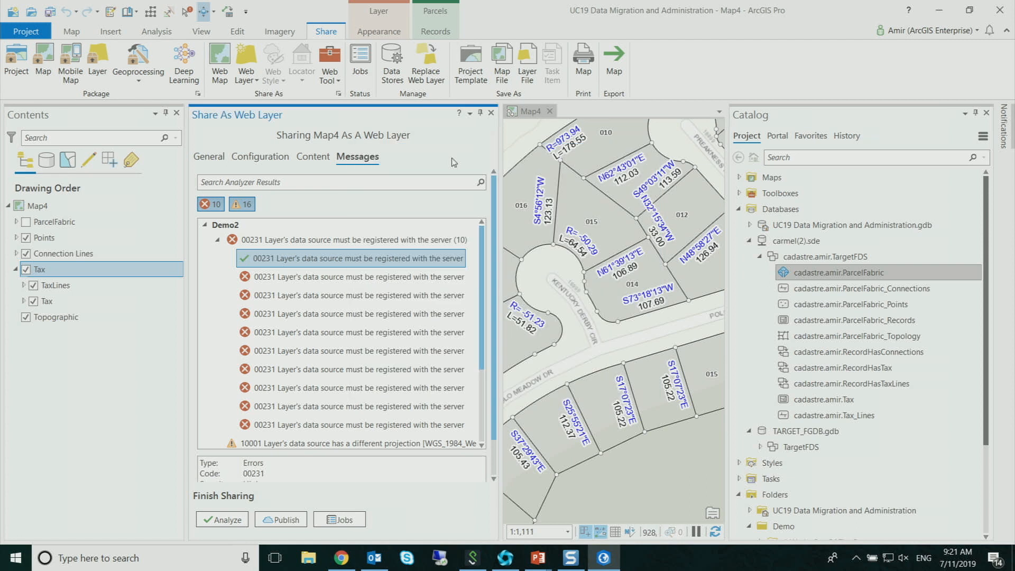
Analyze the Demo2 web layer again and publish it, reviewing its general sharing settings.
{"action": "left_click", "coordinate": [224, 519]}
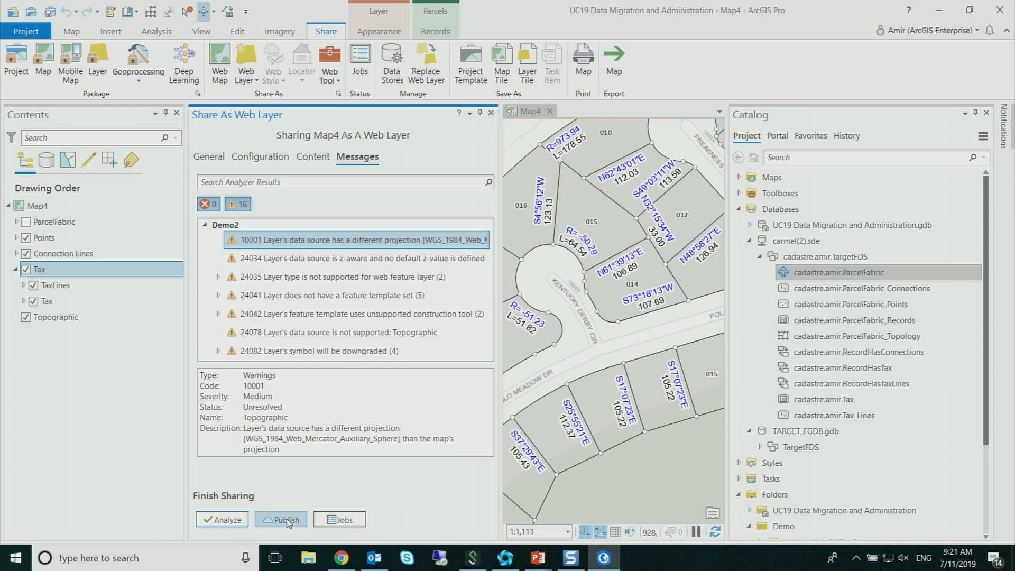
{"action": "left_click", "coordinate": [287, 520]}
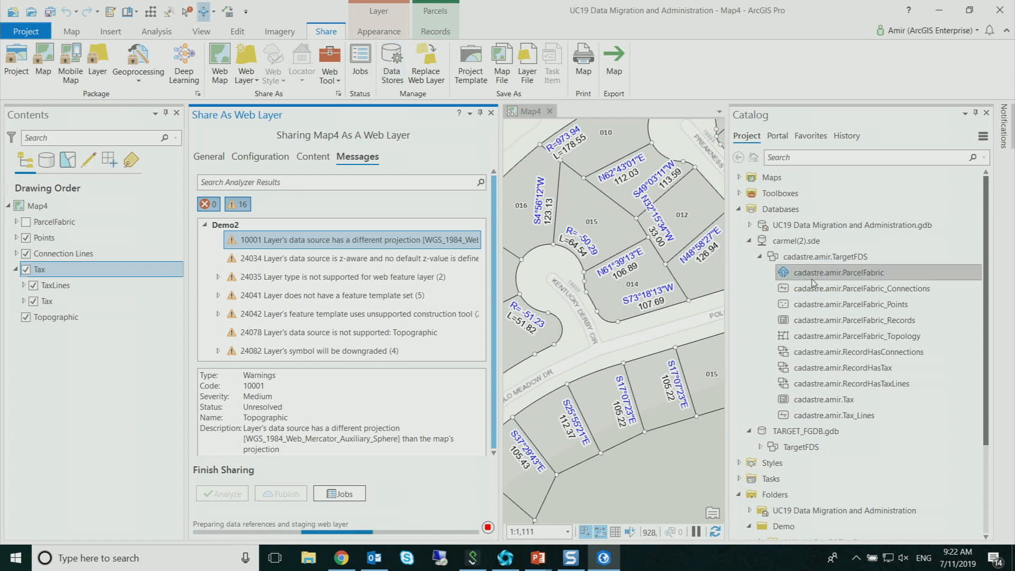
{"action": "mouse_move", "coordinate": [814, 281]}
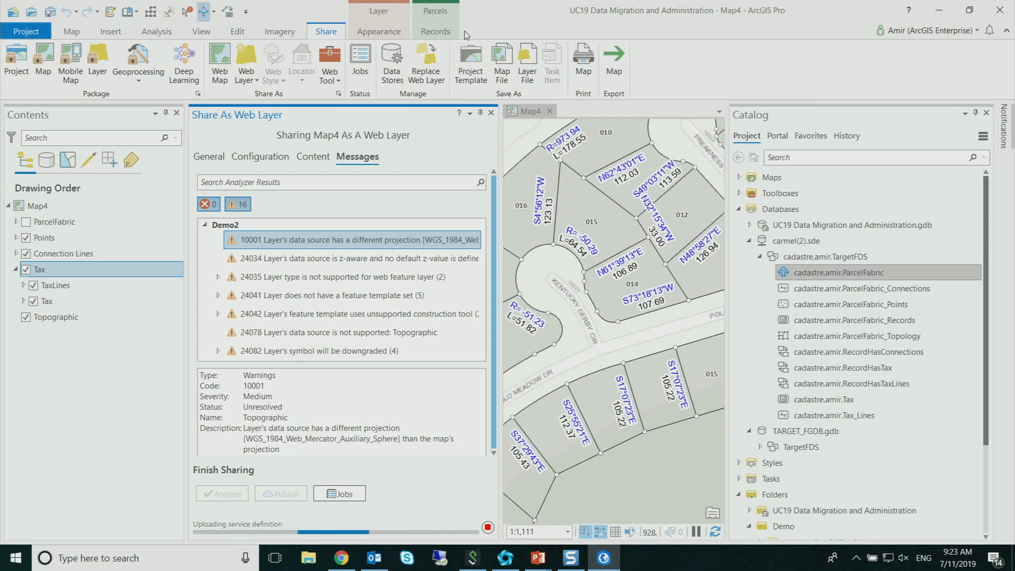
{"action": "left_click", "coordinate": [211, 160]}
{"action": "scroll", "coordinate": [312, 423], "scroll_direction": "down", "scroll_amount": 3}
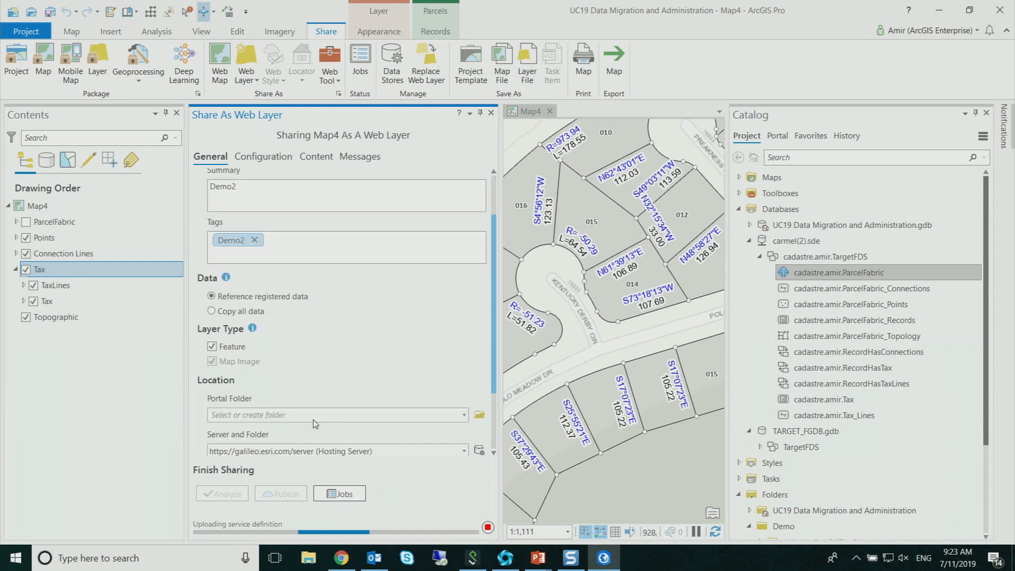
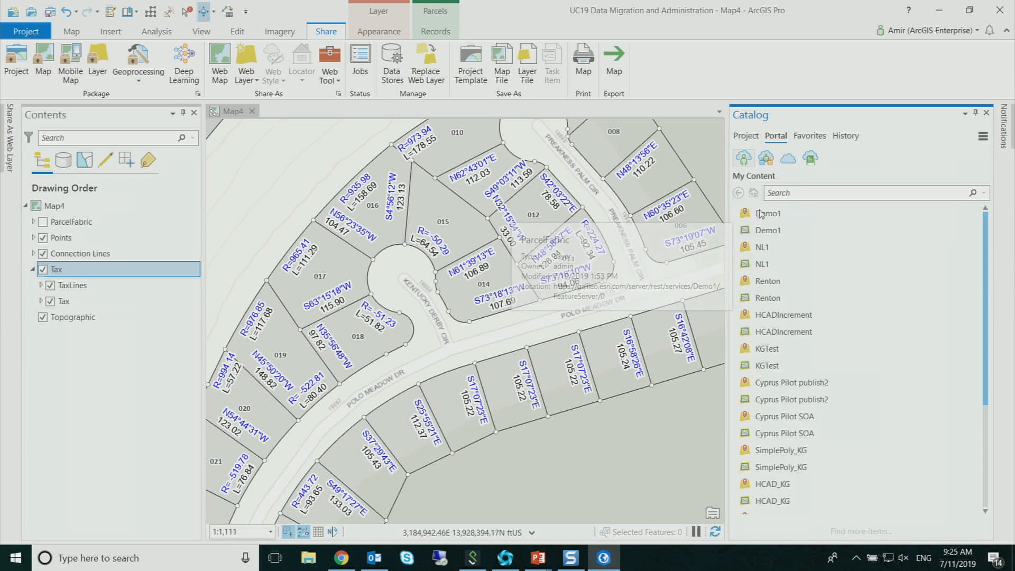
Try to add the ParcelFabric layer of the portal's Demo1 feature service to a new map.
{"action": "double_click", "coordinate": [766, 214]}
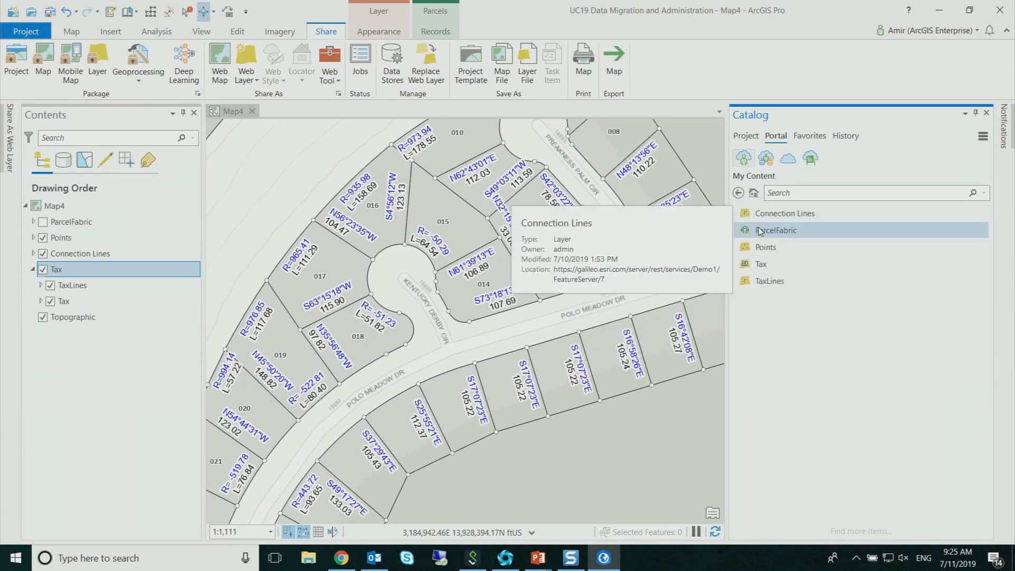
{"action": "right_click", "coordinate": [759, 231]}
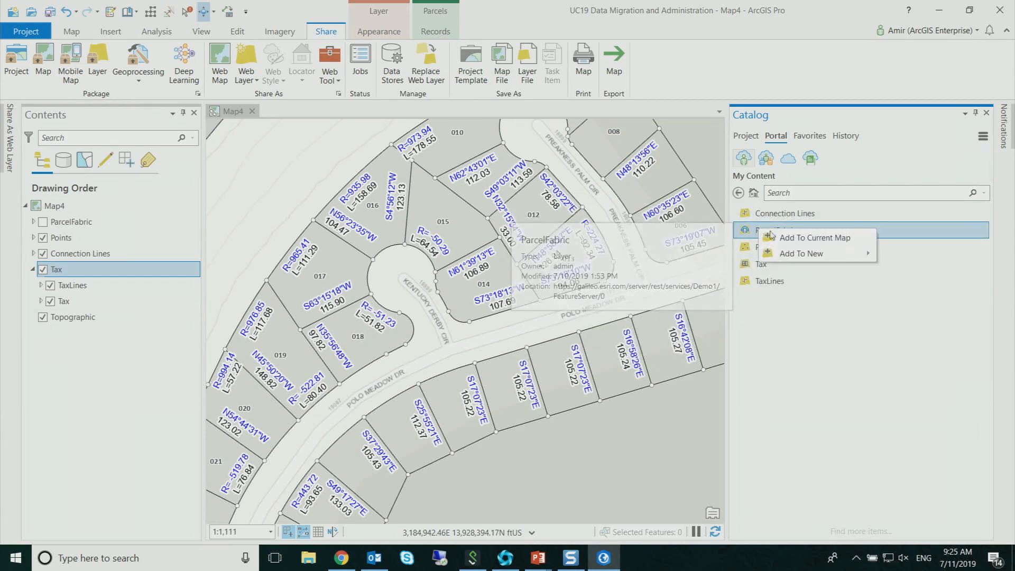
{"action": "mouse_move", "coordinate": [808, 256]}
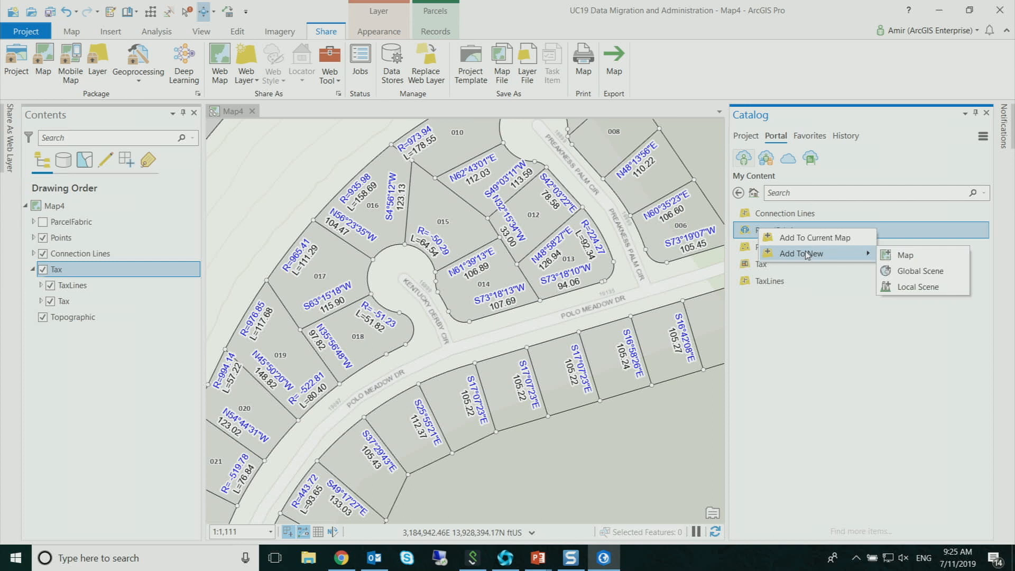
{"action": "left_click", "coordinate": [898, 255]}
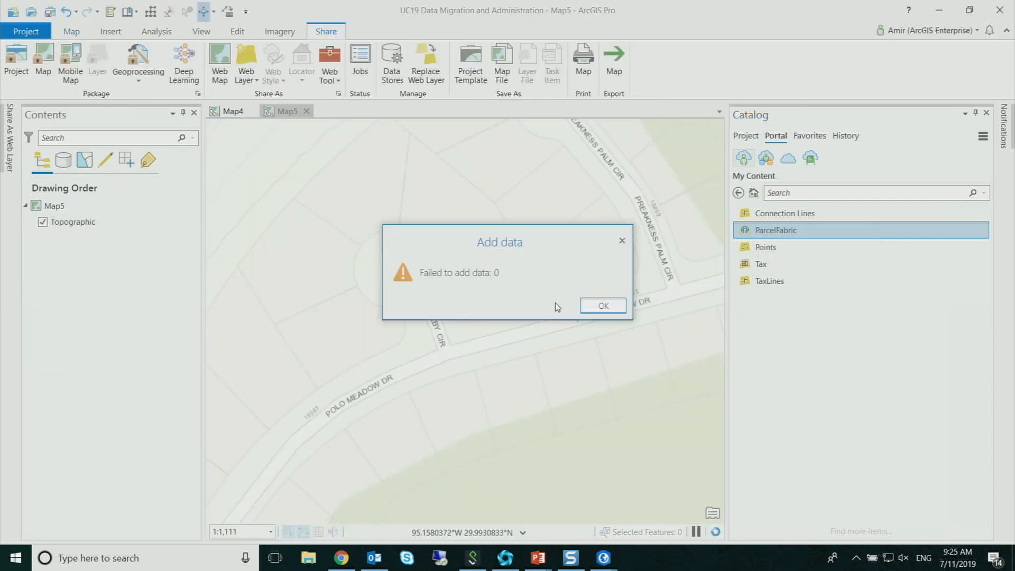
{"action": "left_click", "coordinate": [594, 306]}
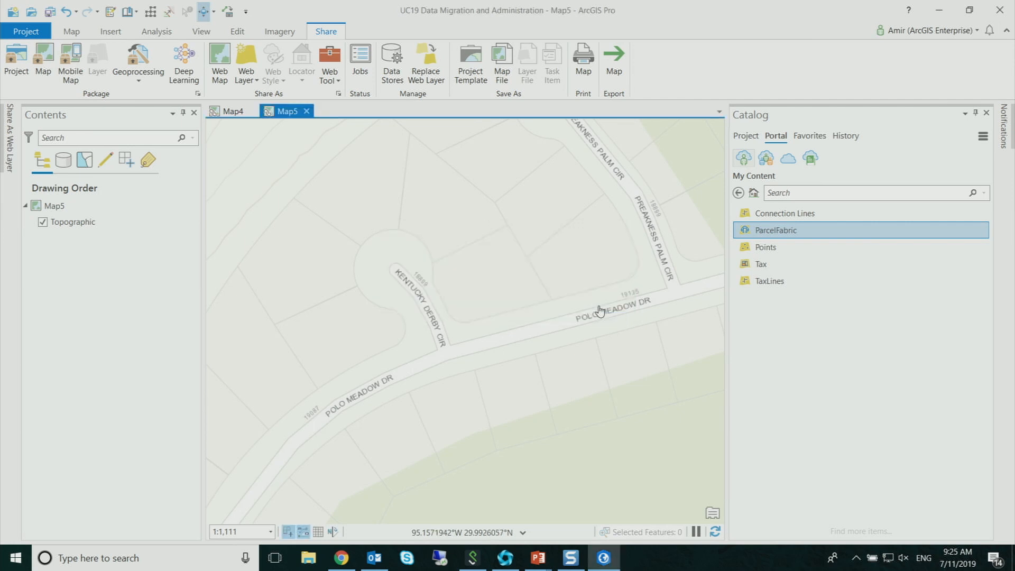
Add the HCAD_ParcelFabric layer of the portal's HCADIncrement feature service to a new map.
{"action": "left_click", "coordinate": [737, 192]}
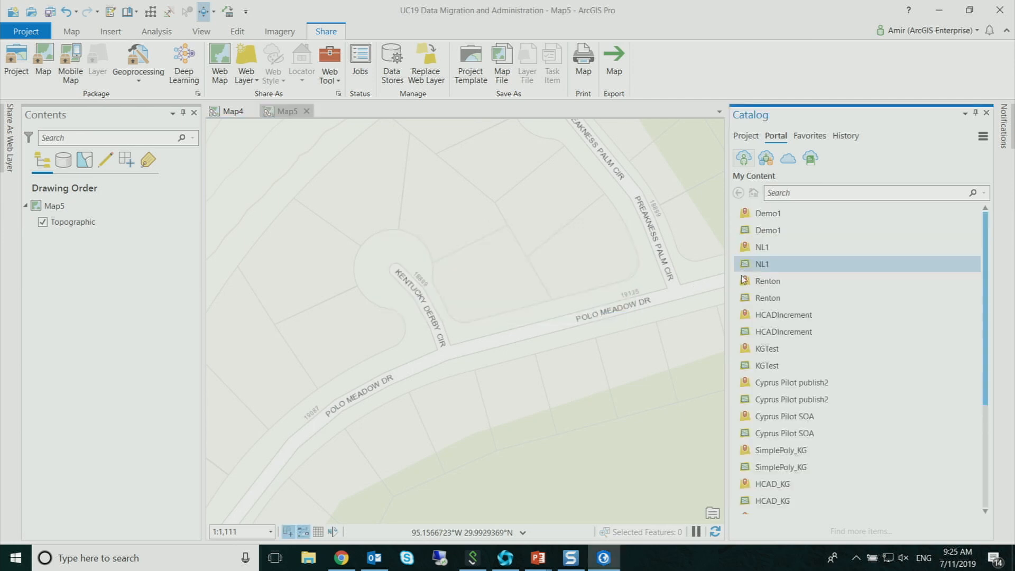
{"action": "double_click", "coordinate": [771, 317]}
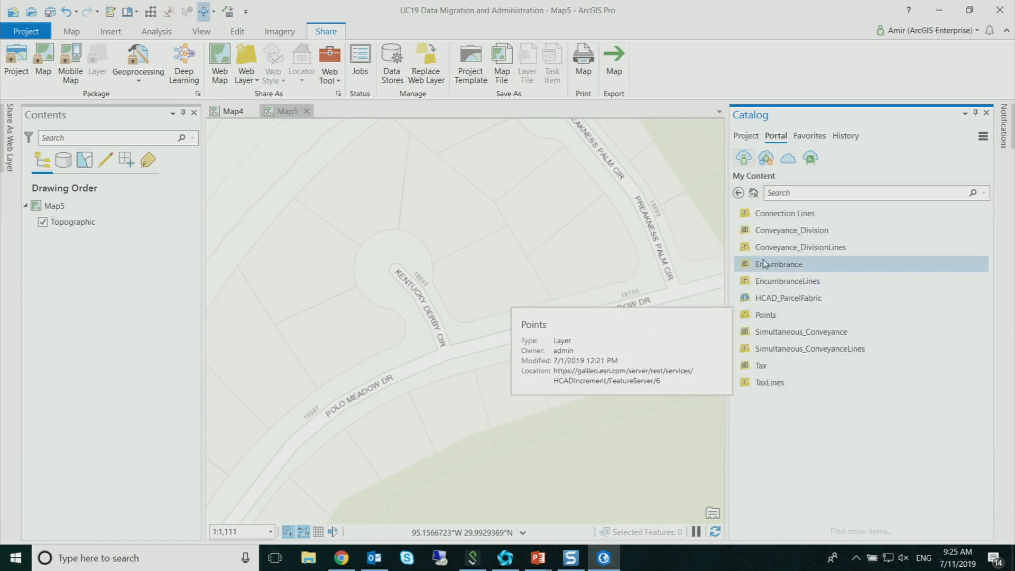
{"action": "right_click", "coordinate": [767, 299]}
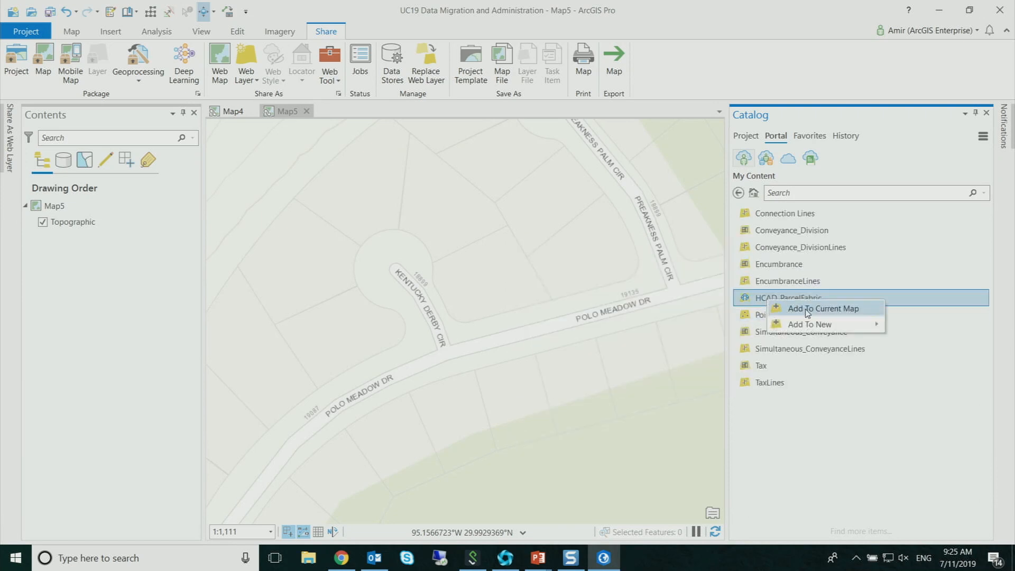
{"action": "mouse_move", "coordinate": [862, 328]}
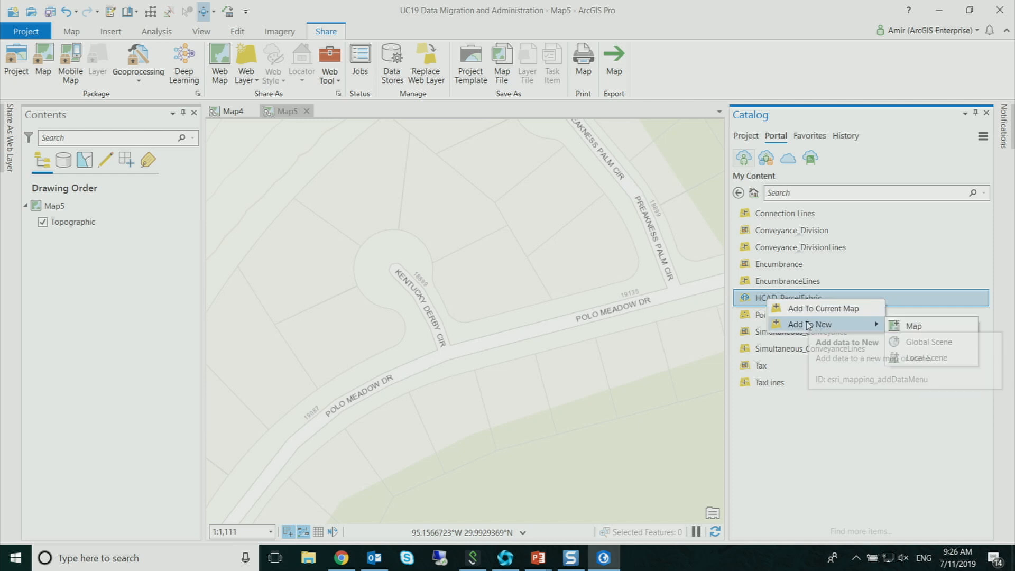
{"action": "left_click", "coordinate": [910, 326]}
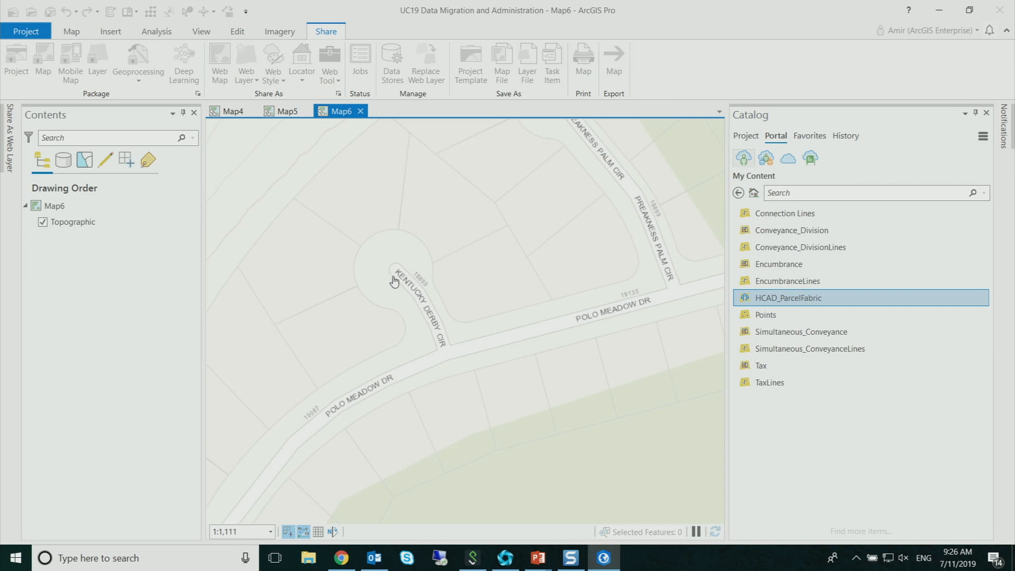
{"action": "double_click", "coordinate": [745, 301]}
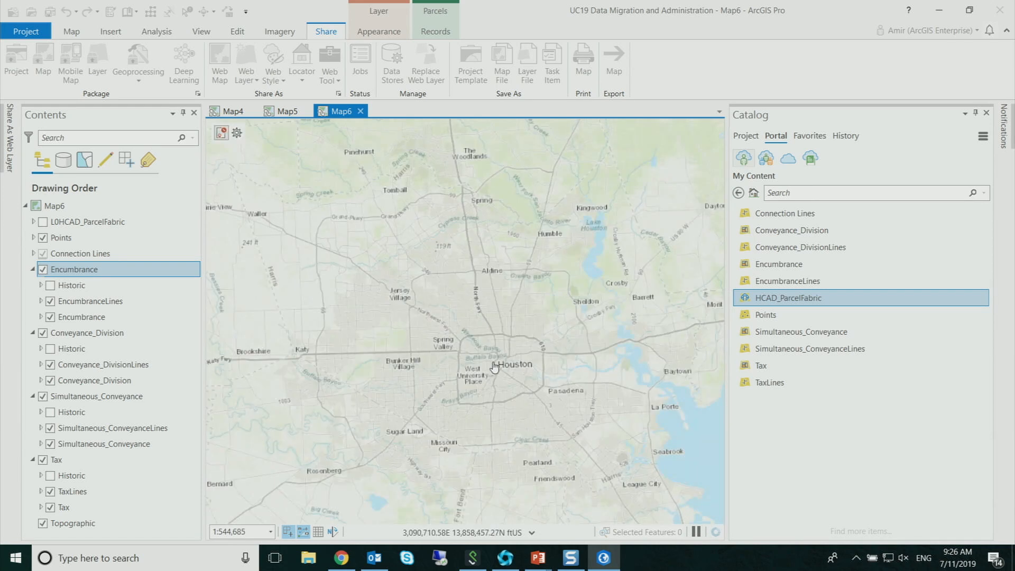
Hide the Encumbrance, Conveyance_Division and Simultaneous_Conveyance parcel layers around W Dallas St in Houston.
{"action": "scroll", "coordinate": [481, 367], "scroll_direction": "up", "scroll_amount": 1}
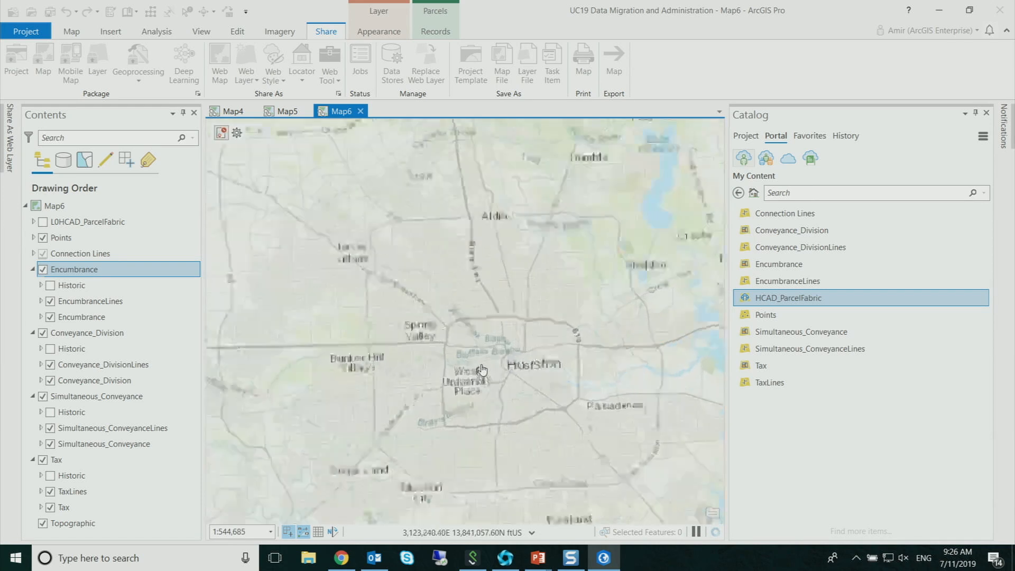
{"action": "scroll", "coordinate": [481, 368], "scroll_direction": "up", "scroll_amount": 5}
{"action": "scroll", "coordinate": [487, 351], "scroll_direction": "up", "scroll_amount": 3}
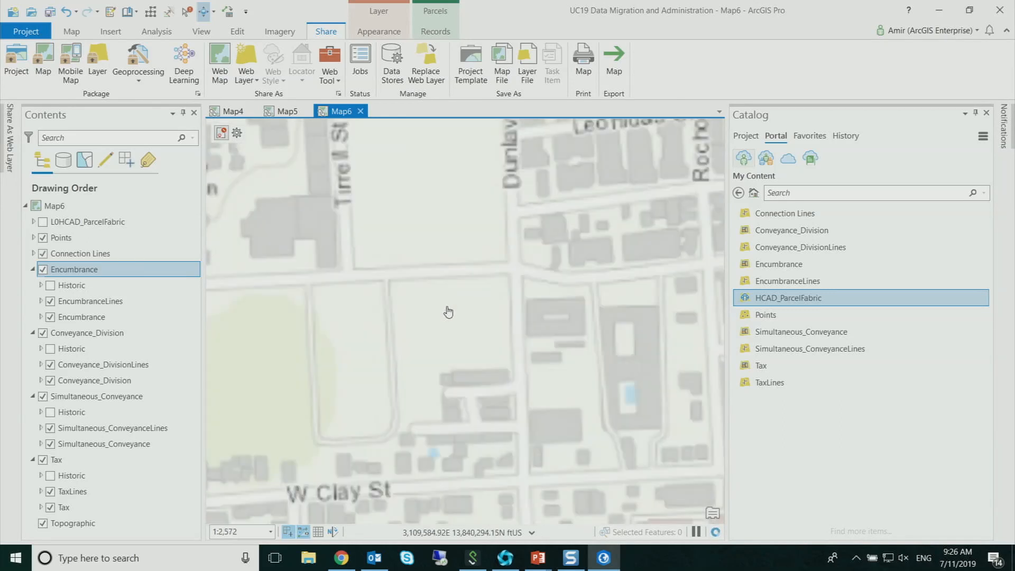
{"action": "scroll", "coordinate": [407, 308], "scroll_direction": "up", "scroll_amount": 1}
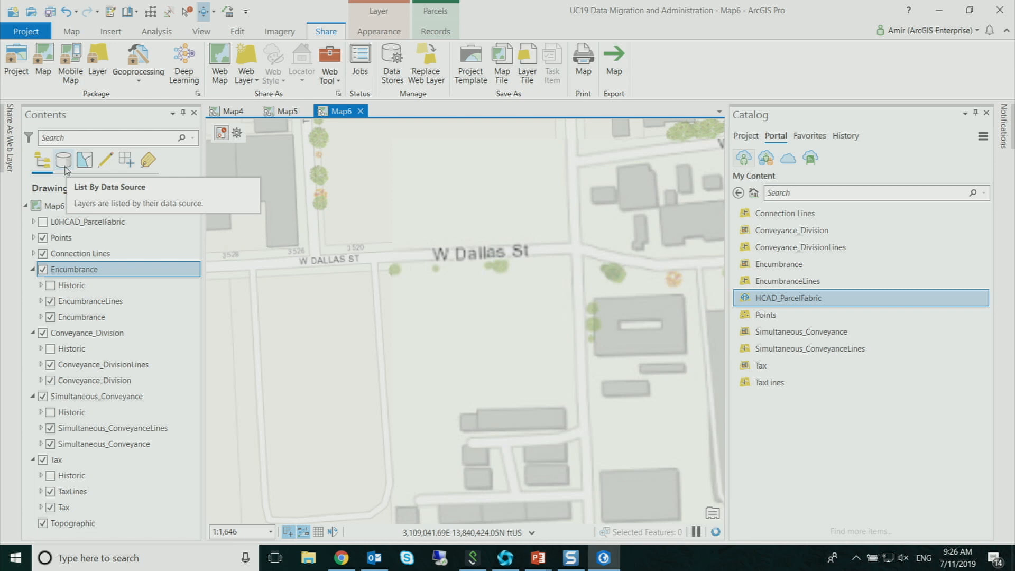
{"action": "left_click", "coordinate": [43, 269]}
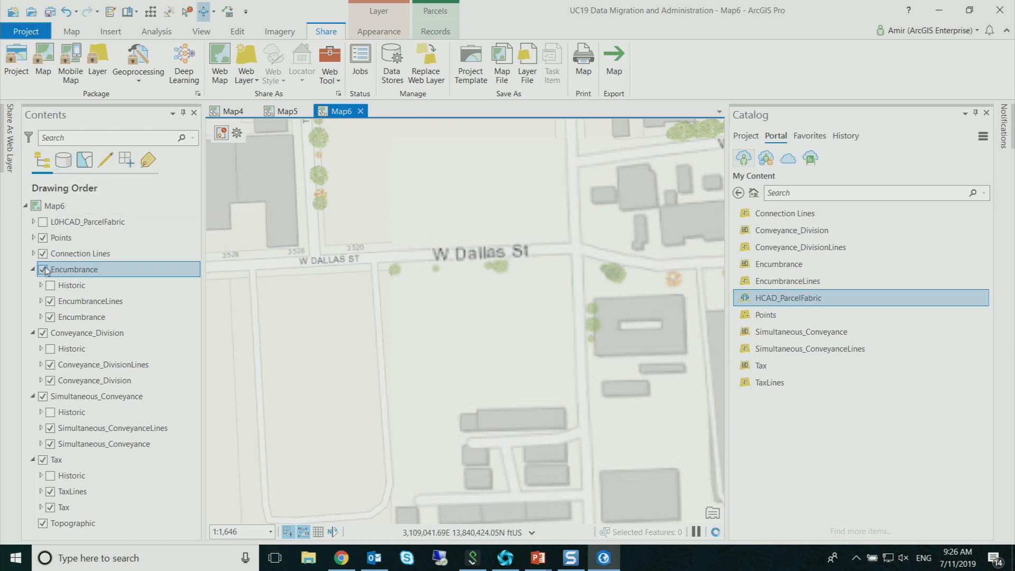
{"action": "left_click", "coordinate": [43, 332]}
{"action": "left_click", "coordinate": [42, 396]}
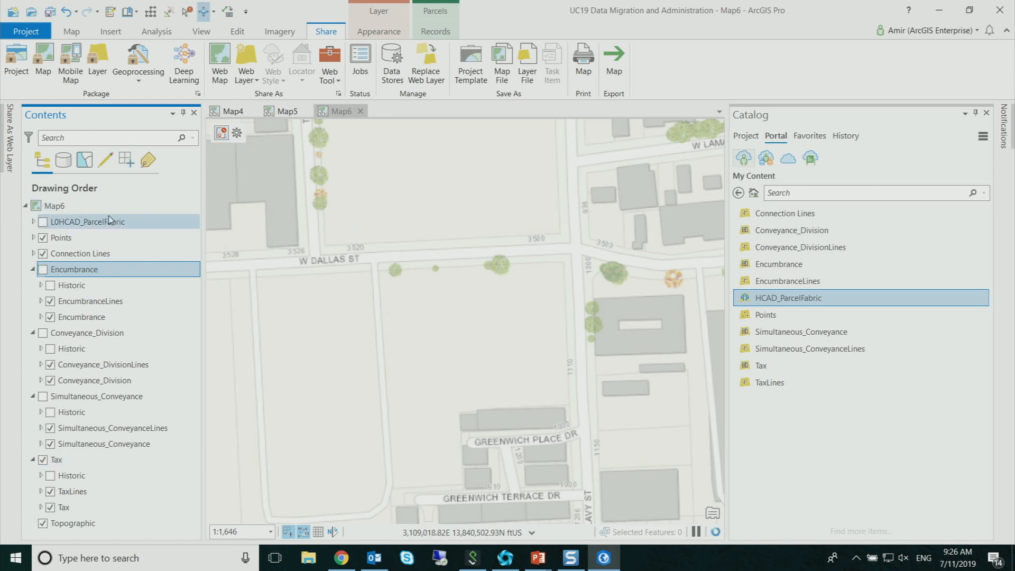
List the layers by data source and view the new version settings for sde.DEFAULT of HCADIncrement without creating a version.
{"action": "left_click", "coordinate": [64, 162]}
{"action": "left_click", "coordinate": [95, 222]}
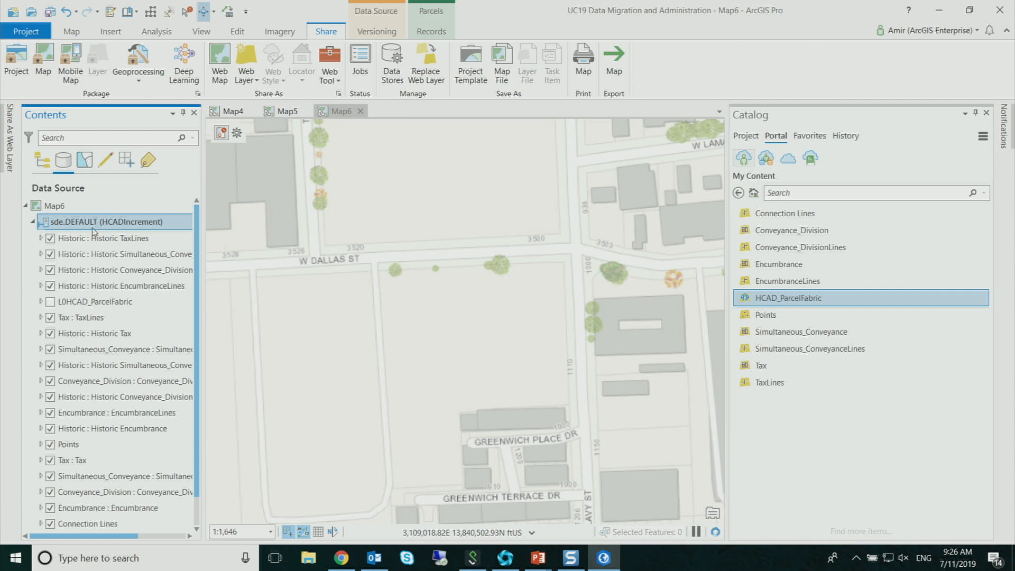
{"action": "left_click", "coordinate": [376, 36]}
{"action": "left_click", "coordinate": [49, 63]}
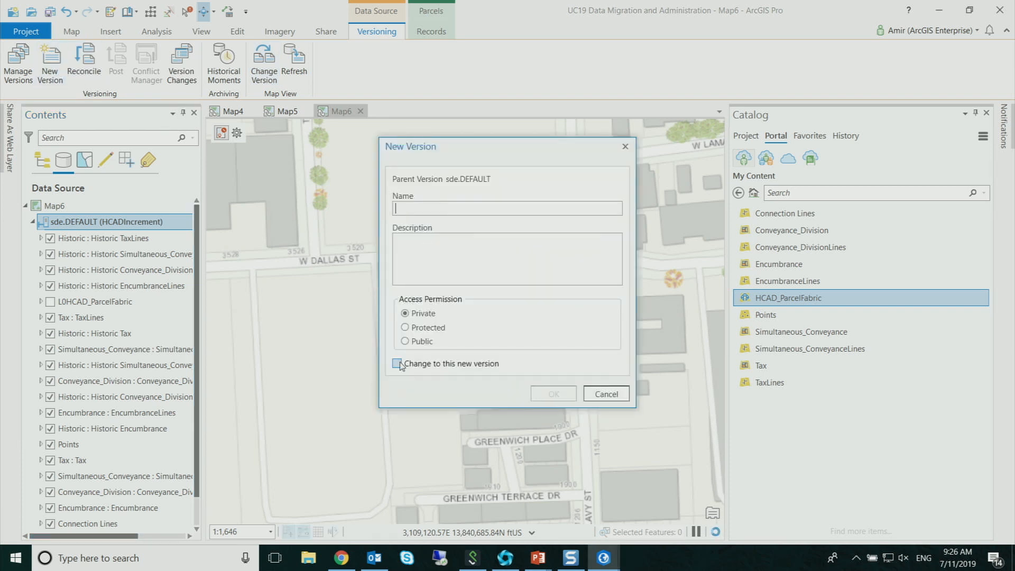
{"action": "left_click", "coordinate": [606, 393]}
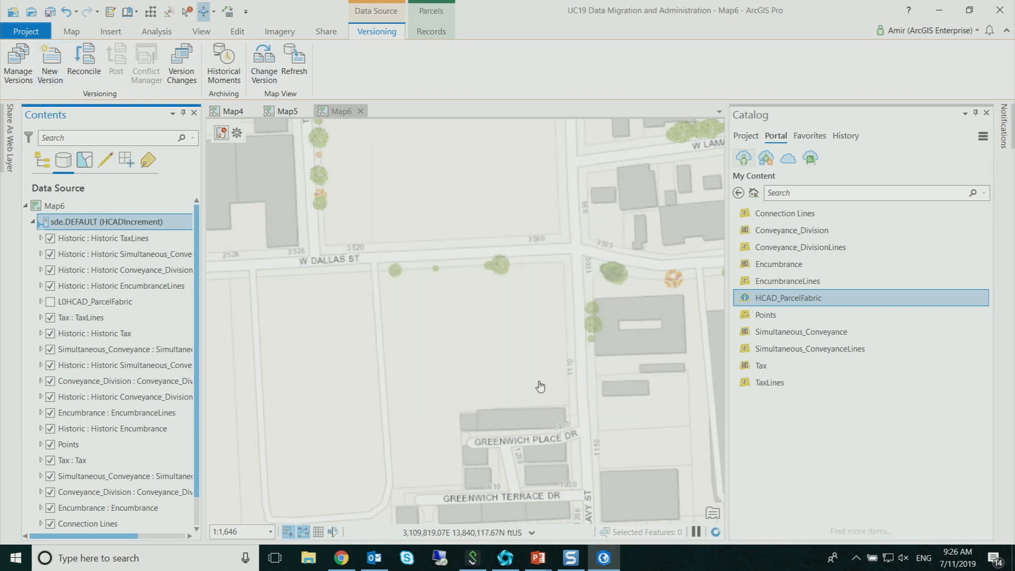
Collapse the Encumbrance, Conveyance_Division and Simultaneous_Conveyance groups in the drawing order, and list the label classes of TaxLines.
{"action": "left_click", "coordinate": [44, 163]}
{"action": "scroll", "coordinate": [431, 391], "scroll_direction": "up", "scroll_amount": 5}
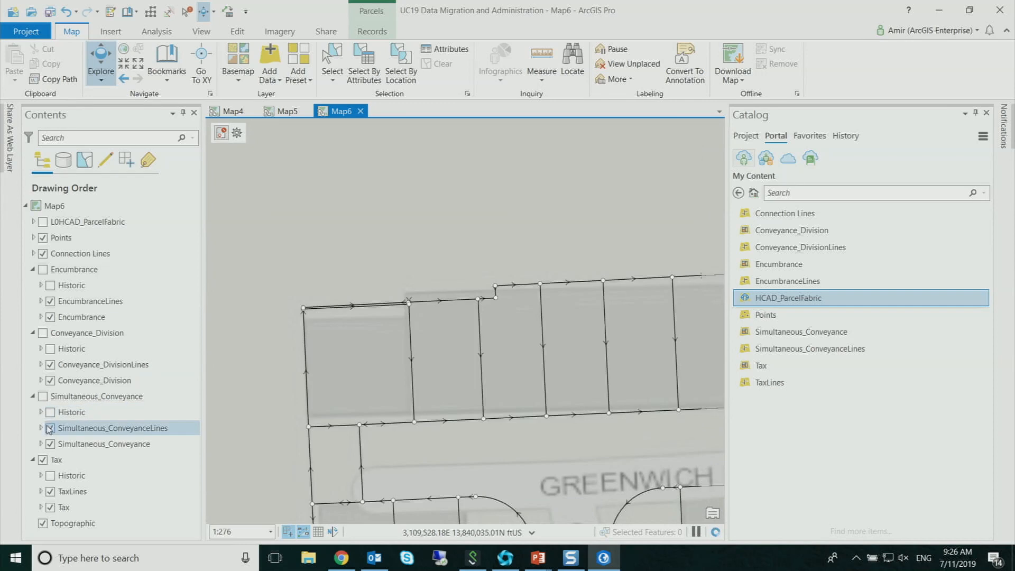
{"action": "left_click", "coordinate": [32, 333]}
{"action": "left_click", "coordinate": [33, 348]}
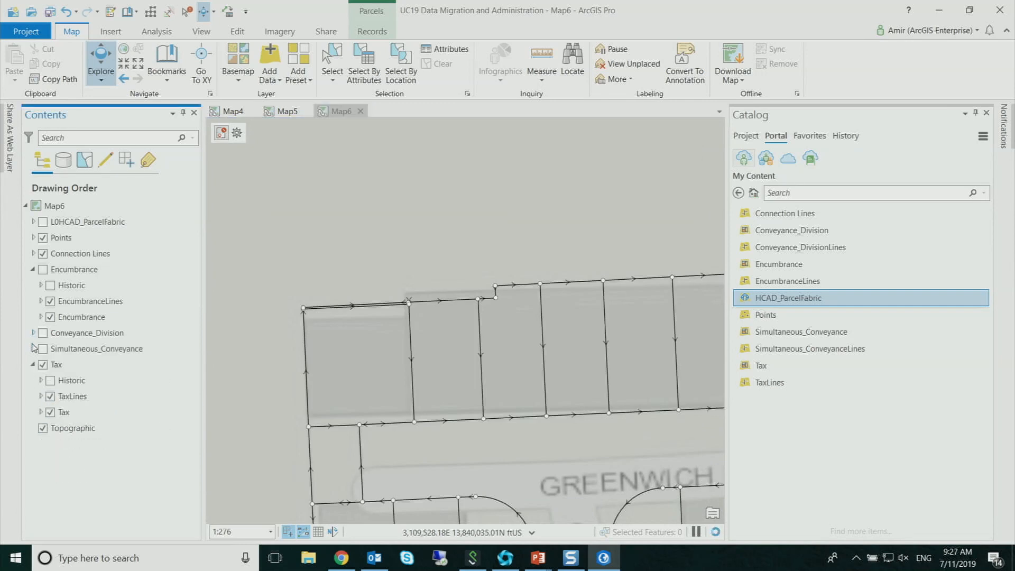
{"action": "left_click", "coordinate": [33, 269]}
{"action": "left_click", "coordinate": [46, 333]}
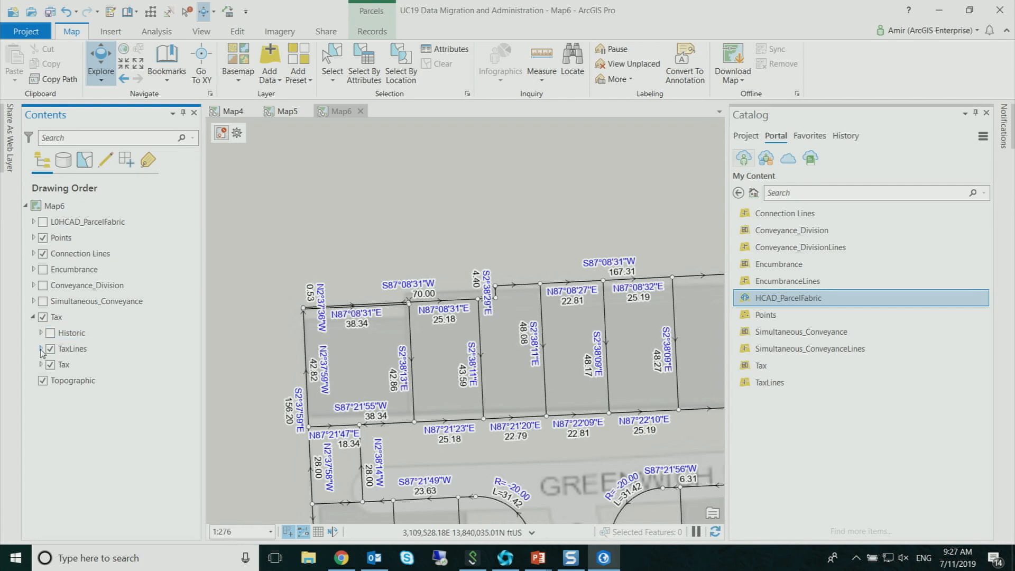
{"action": "left_click", "coordinate": [41, 349]}
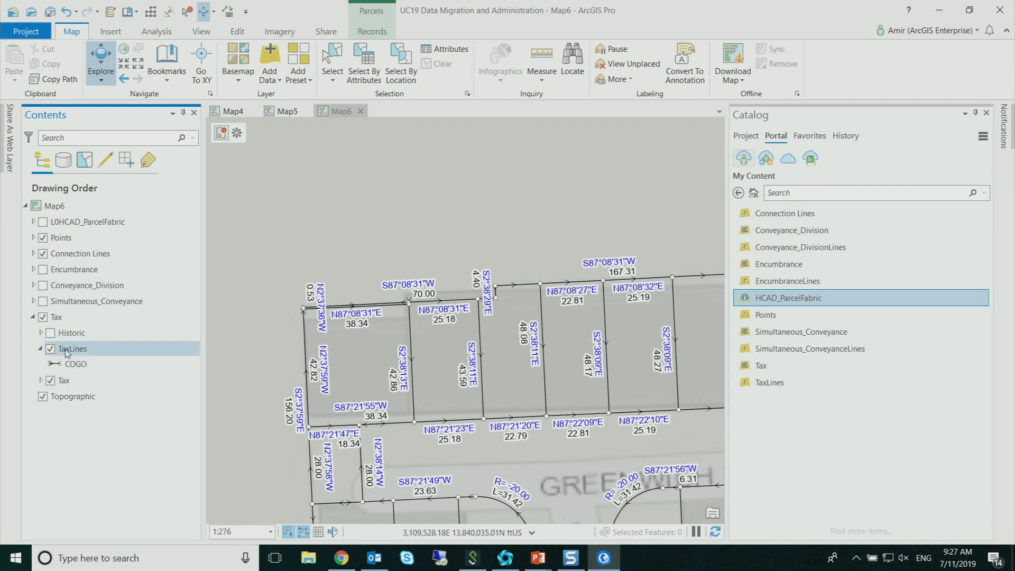
{"action": "left_click", "coordinate": [148, 160]}
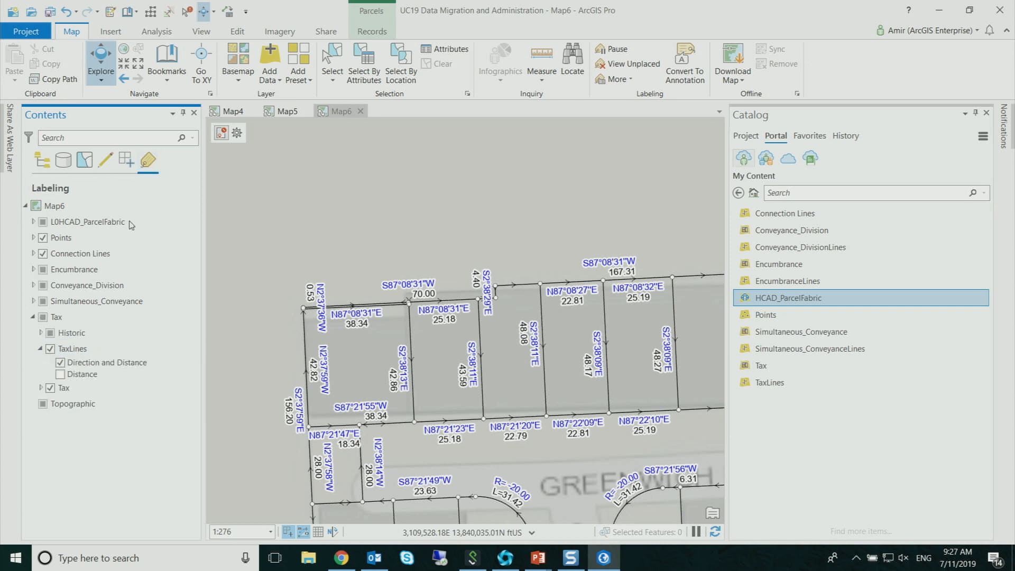
Switch the TaxLines labels to the Distance class, and back to Direction and Distance.
{"action": "left_click", "coordinate": [60, 374]}
{"action": "left_click", "coordinate": [60, 362]}
{"action": "left_click", "coordinate": [128, 376]}
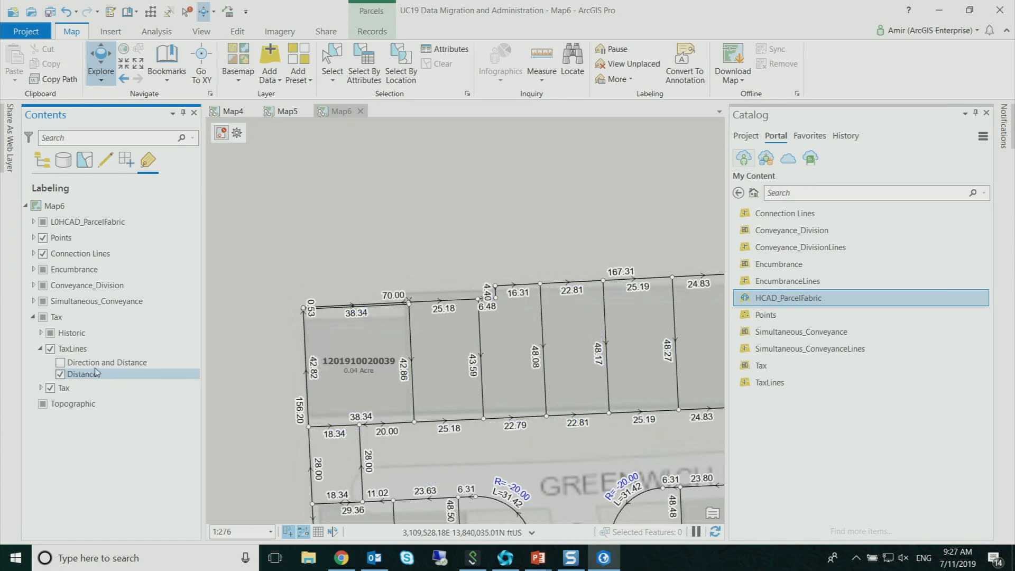
{"action": "left_click", "coordinate": [59, 362]}
{"action": "left_click", "coordinate": [60, 374]}
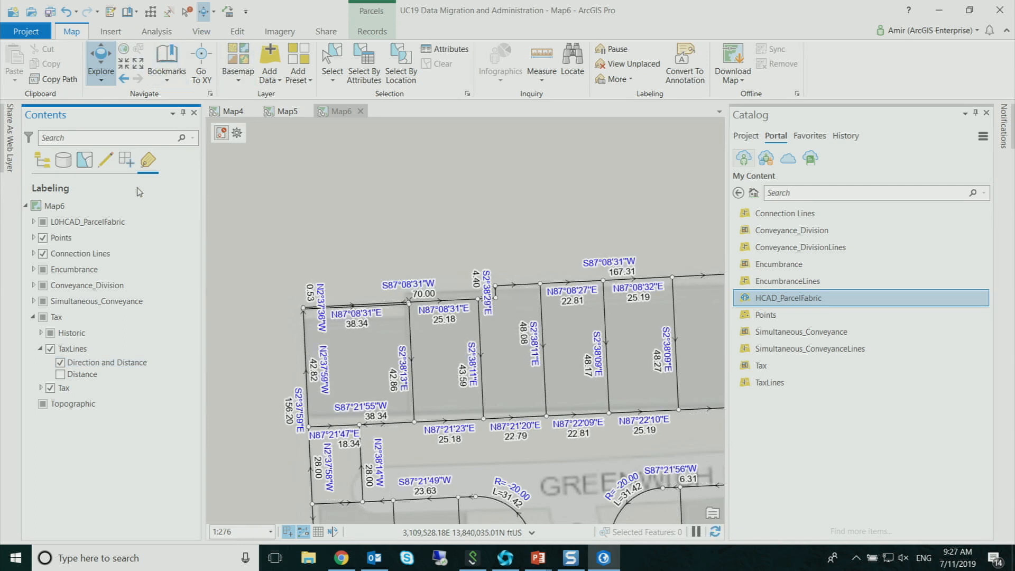
Open the label expression of the TaxLines Direction and Distance class and examine its bearing, distance and direction settings.
{"action": "left_click", "coordinate": [72, 349]}
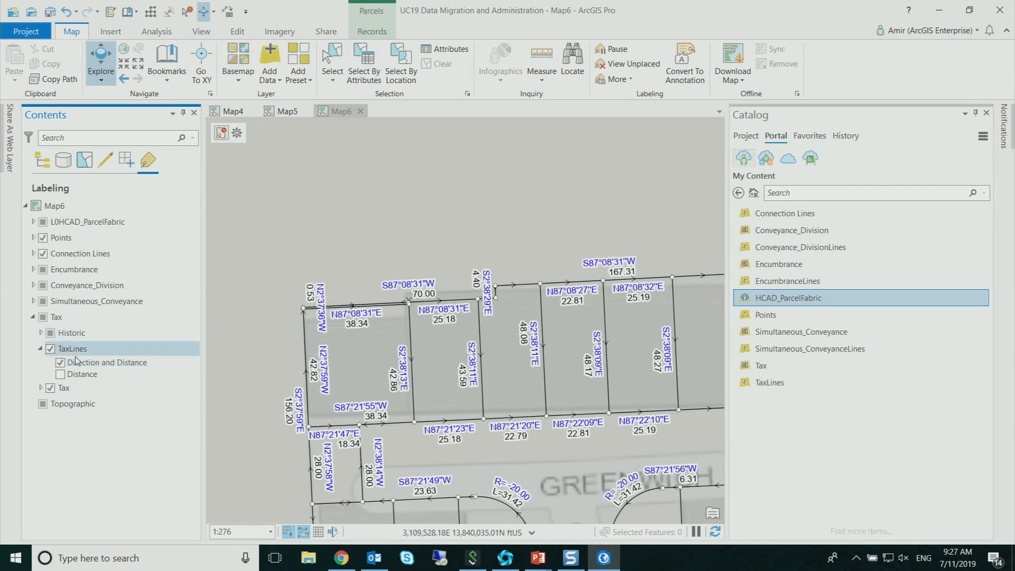
{"action": "left_click", "coordinate": [74, 361]}
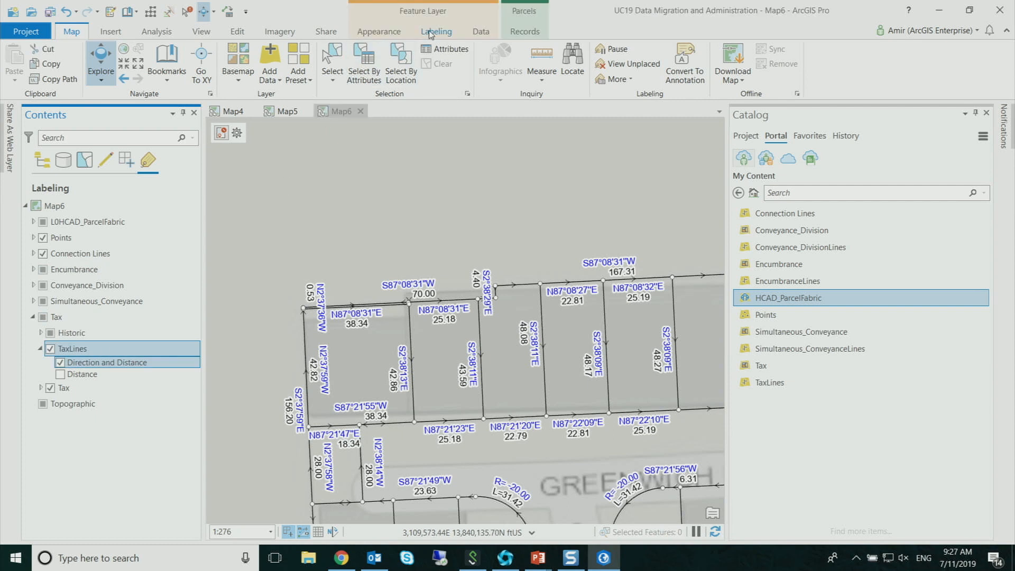
{"action": "left_click", "coordinate": [431, 33]}
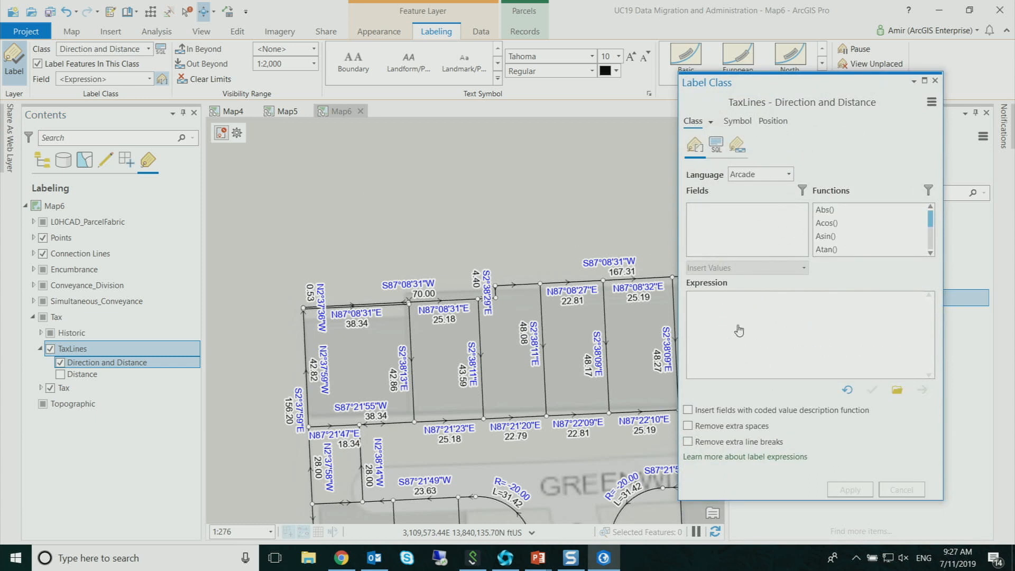
{"action": "scroll", "coordinate": [806, 345], "scroll_direction": "down", "scroll_amount": 1}
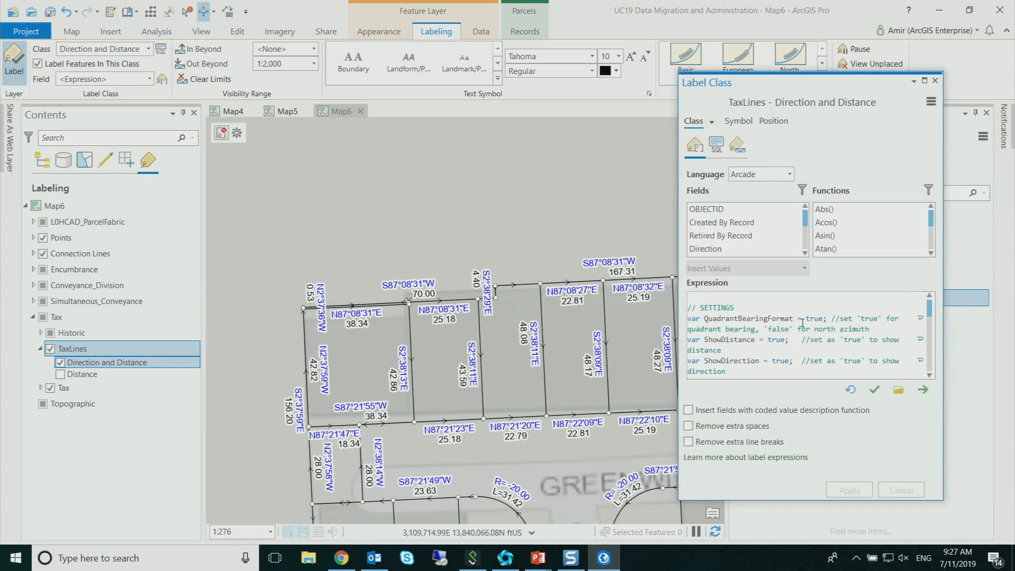
{"action": "left_click_drag", "start_coordinate": [806, 318], "coordinate": [824, 318]}
{"action": "scroll", "coordinate": [783, 341], "scroll_direction": "down", "scroll_amount": 2}
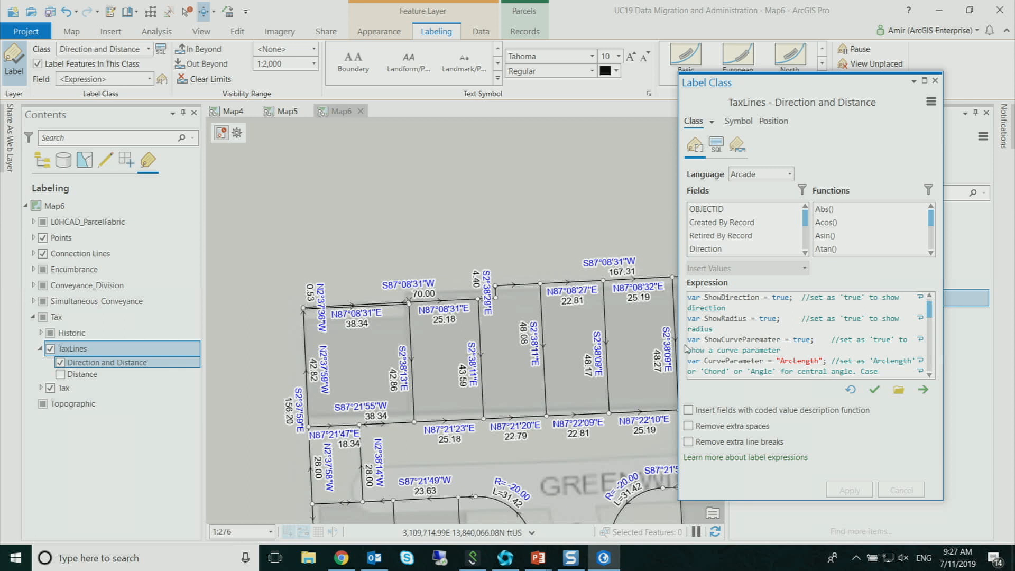
Widen the label class window, review the expression's color, font and variable code, and close it.
{"action": "left_click_drag", "start_coordinate": [679, 343], "coordinate": [348, 341]}
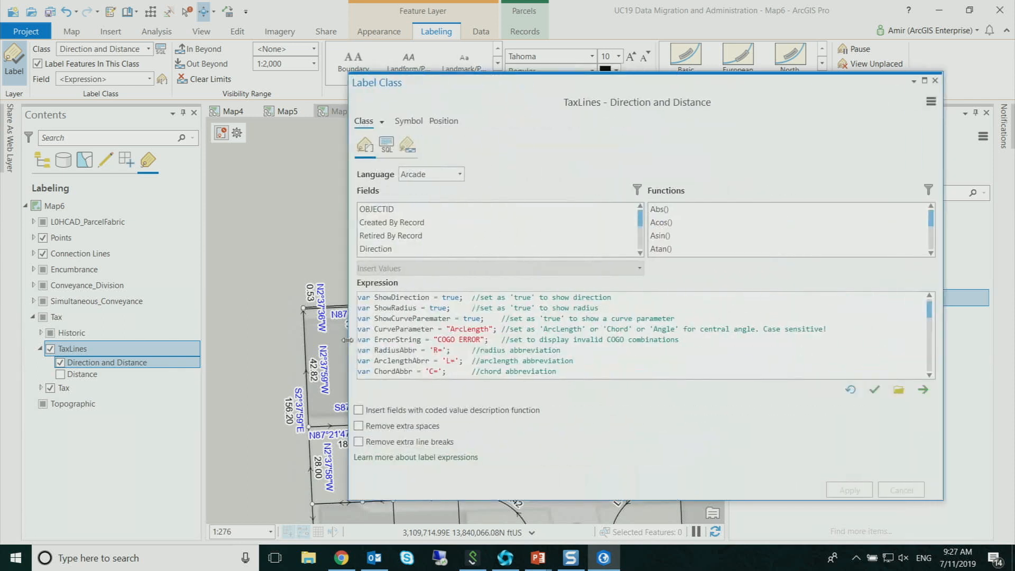
{"action": "scroll", "coordinate": [476, 324], "scroll_direction": "down", "scroll_amount": 1}
{"action": "scroll", "coordinate": [475, 323], "scroll_direction": "down", "scroll_amount": 2}
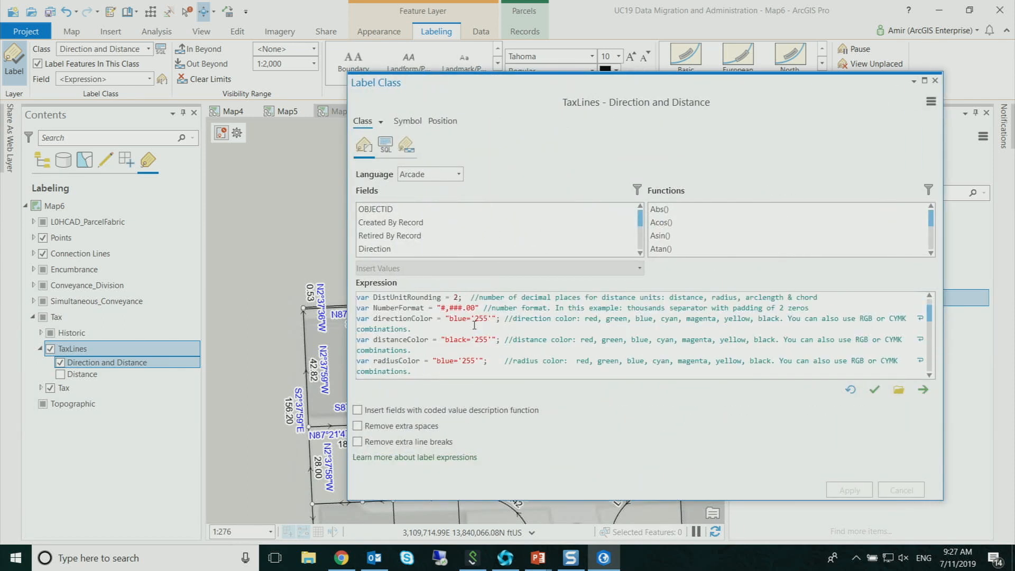
{"action": "scroll", "coordinate": [479, 337], "scroll_direction": "down", "scroll_amount": 4}
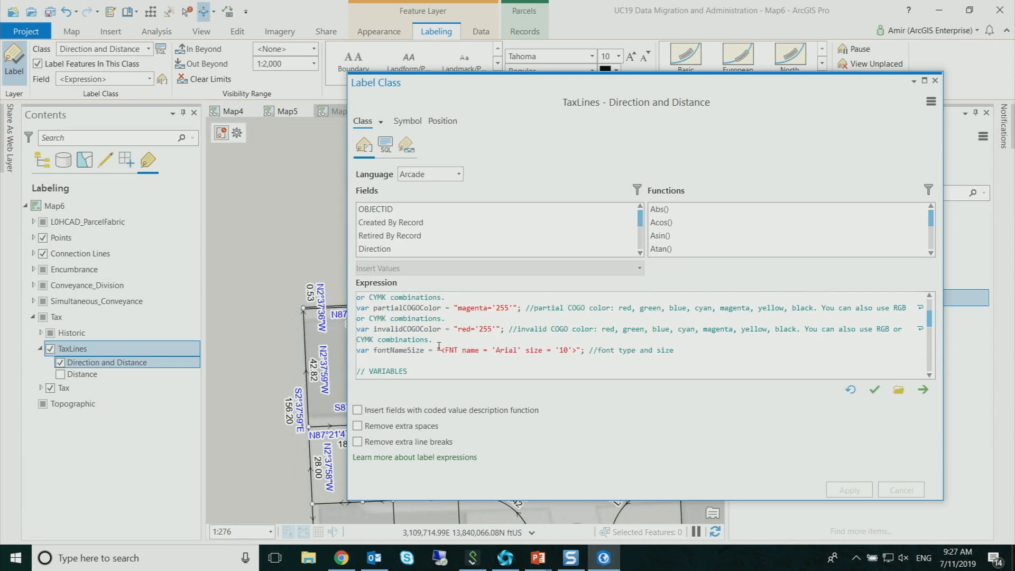
{"action": "scroll", "coordinate": [437, 325], "scroll_direction": "down", "scroll_amount": 8}
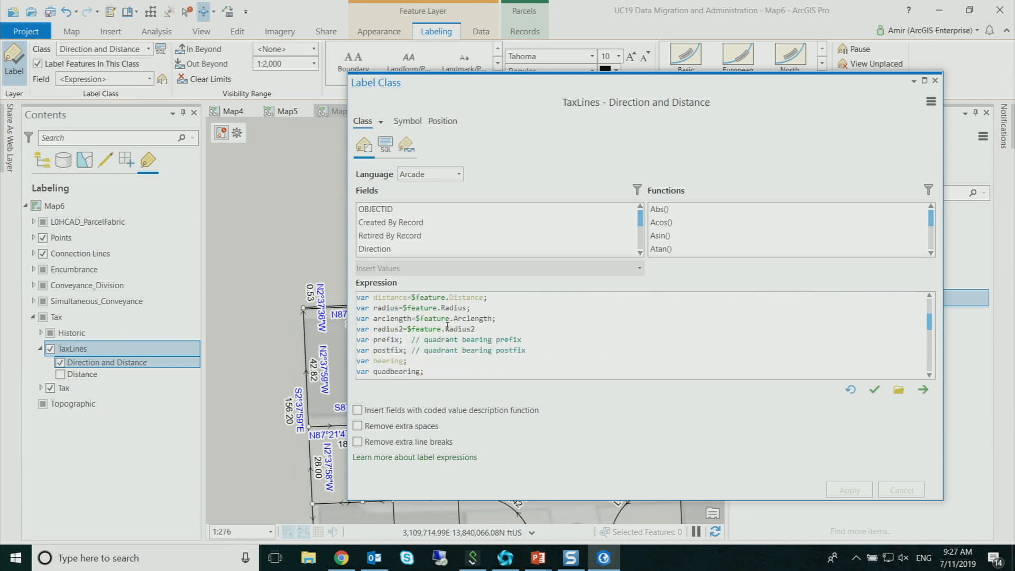
{"action": "scroll", "coordinate": [444, 331], "scroll_direction": "down", "scroll_amount": 6}
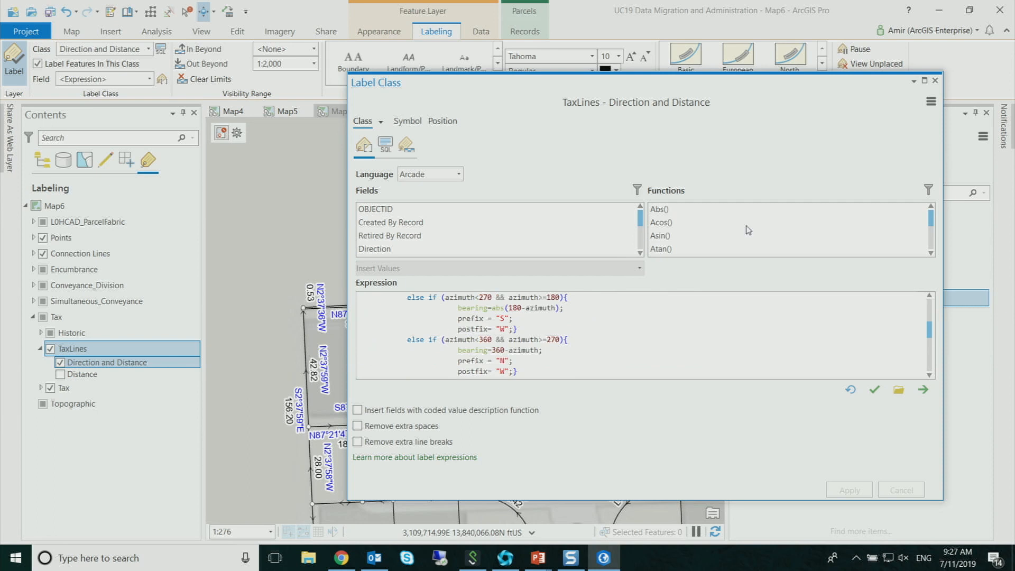
{"action": "left_click", "coordinate": [934, 81]}
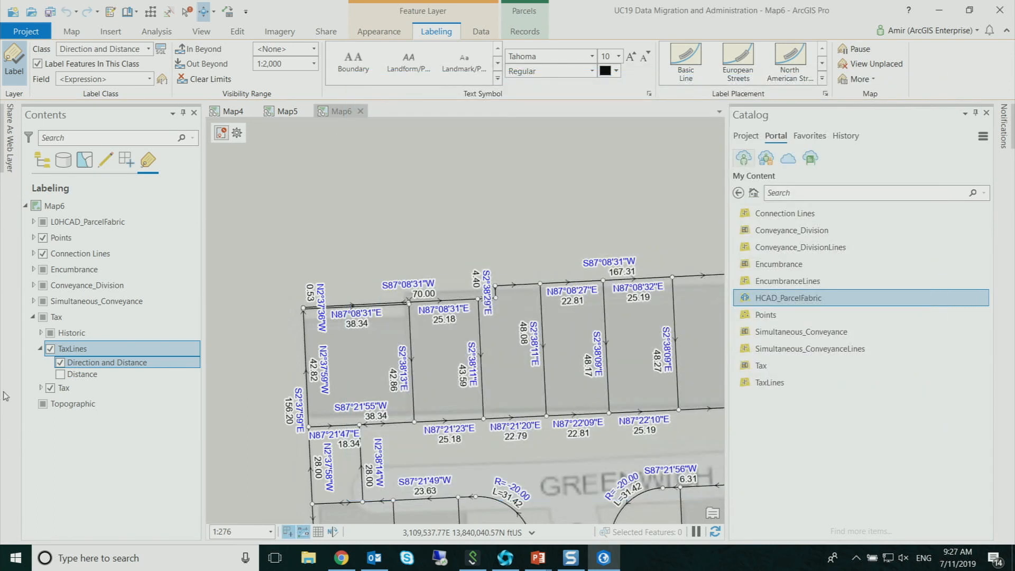
Review the unit categories in the project's Units options, and return to the map without changing them.
{"action": "left_click", "coordinate": [18, 33]}
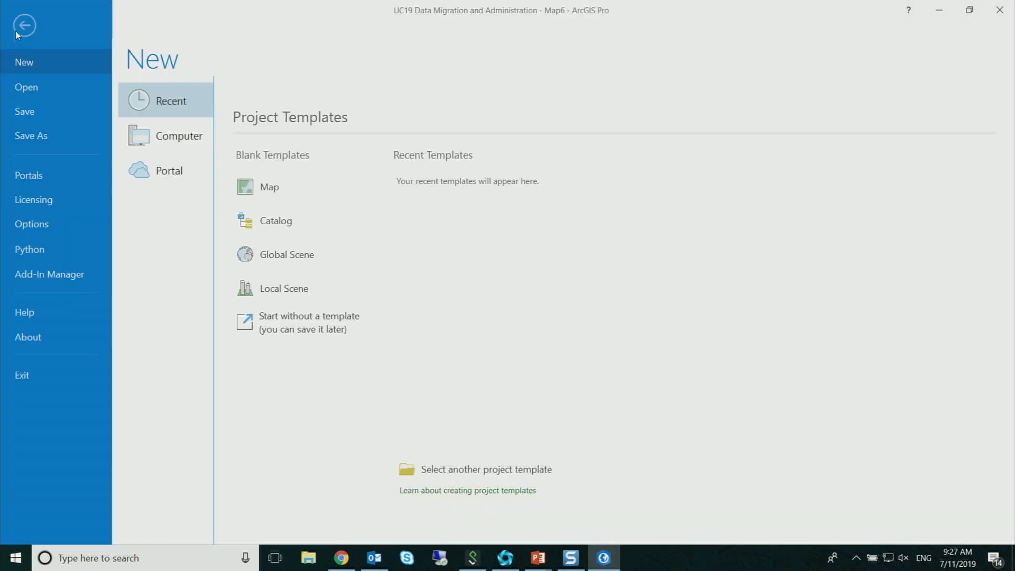
{"action": "left_click", "coordinate": [42, 229]}
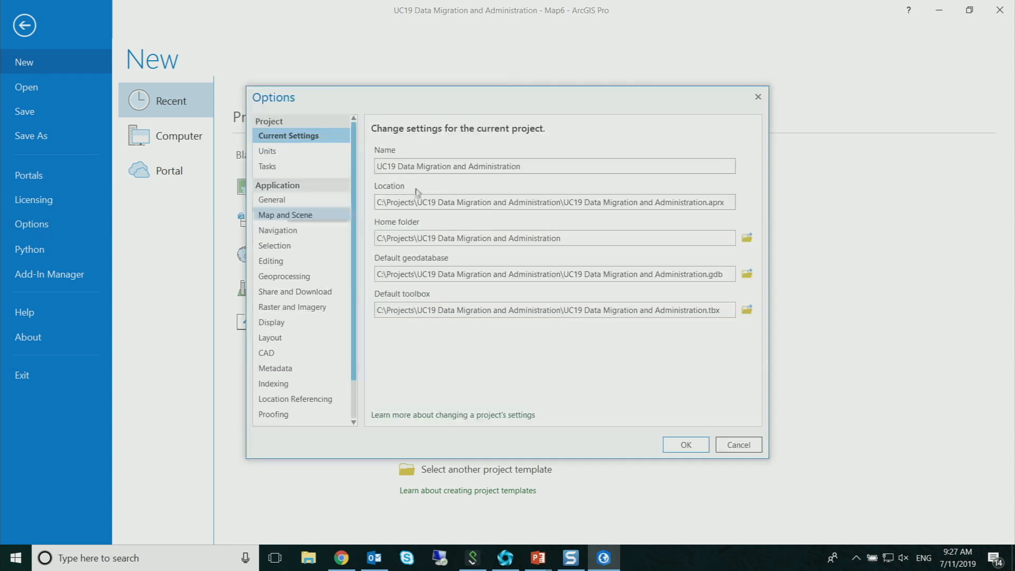
{"action": "left_click", "coordinate": [300, 154]}
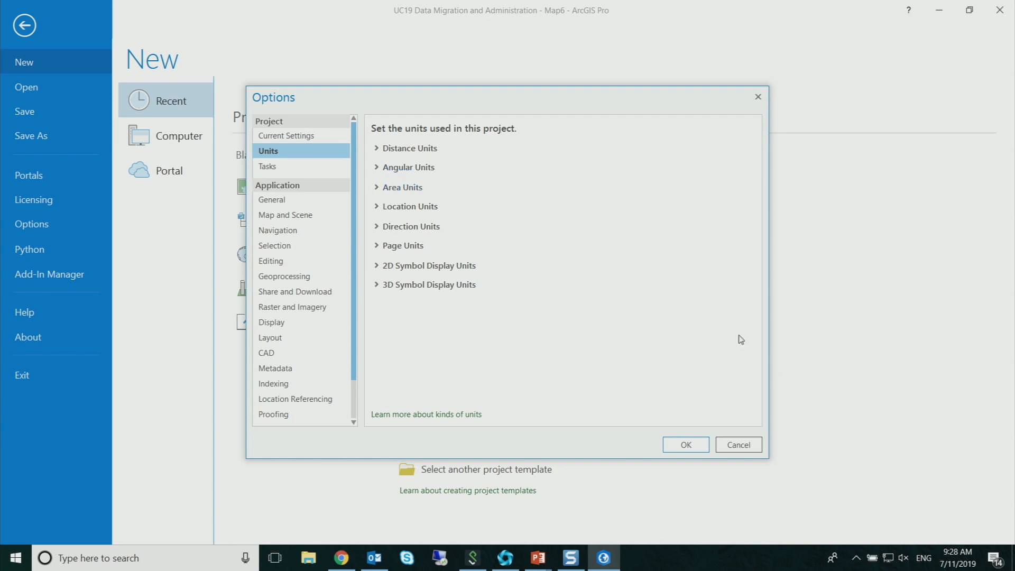
{"action": "left_click", "coordinate": [739, 446]}
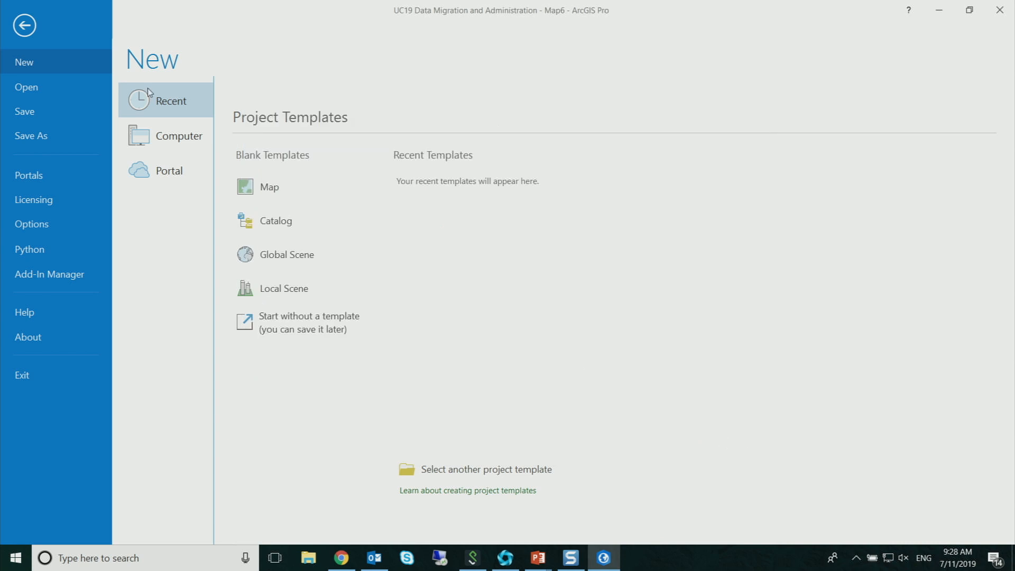
{"action": "left_click", "coordinate": [22, 27]}
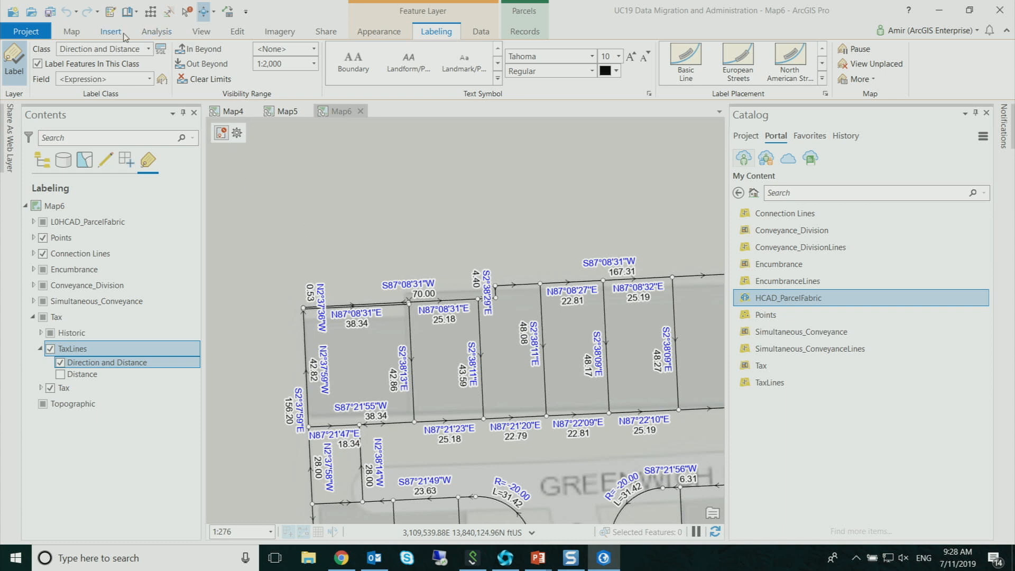
Open the Locate settings, review the locate providers and the option for adding one, and close Locate.
{"action": "left_click", "coordinate": [73, 32]}
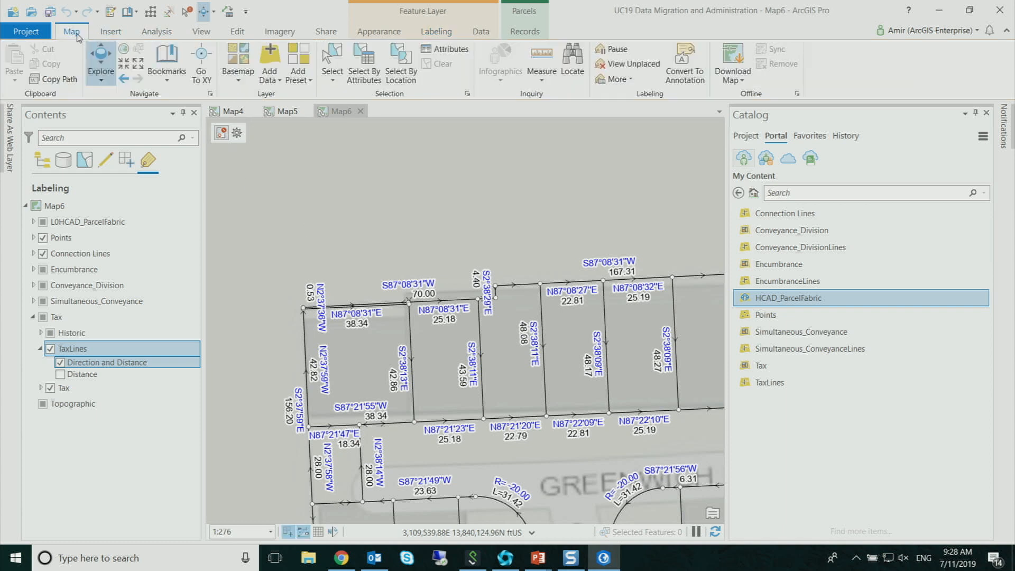
{"action": "left_click", "coordinate": [573, 60]}
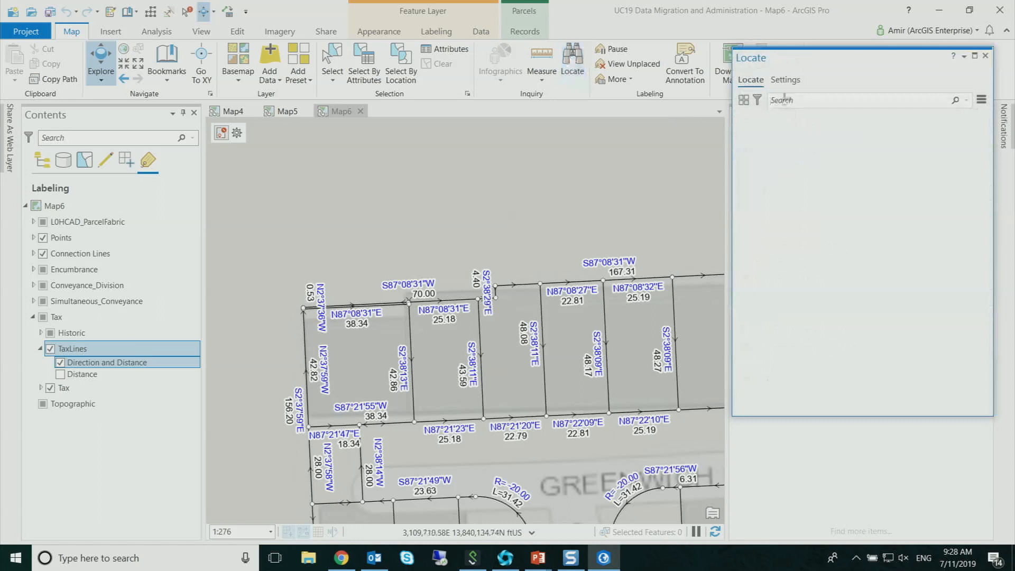
{"action": "left_click", "coordinate": [785, 79]}
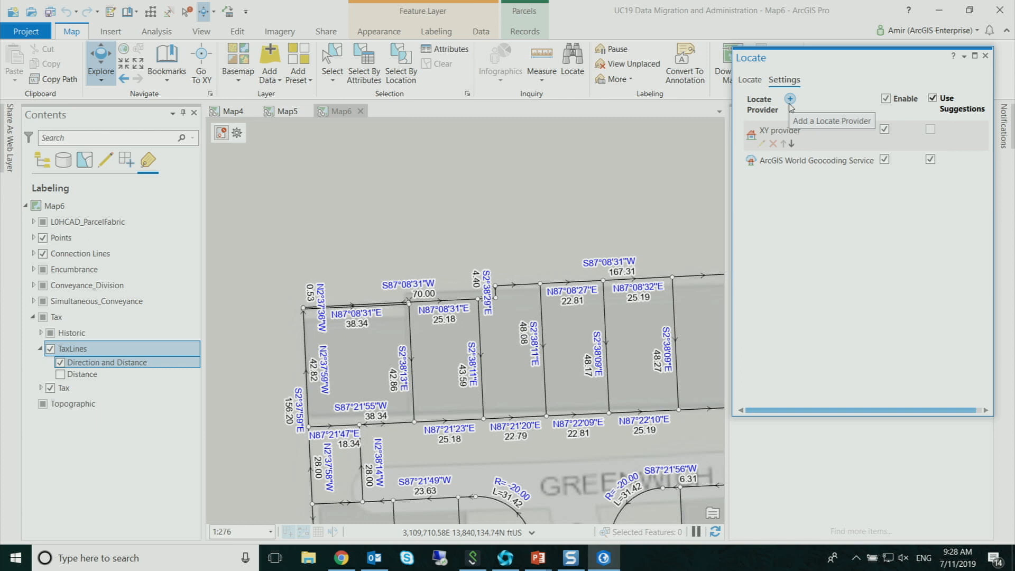
{"action": "left_click", "coordinate": [984, 56]}
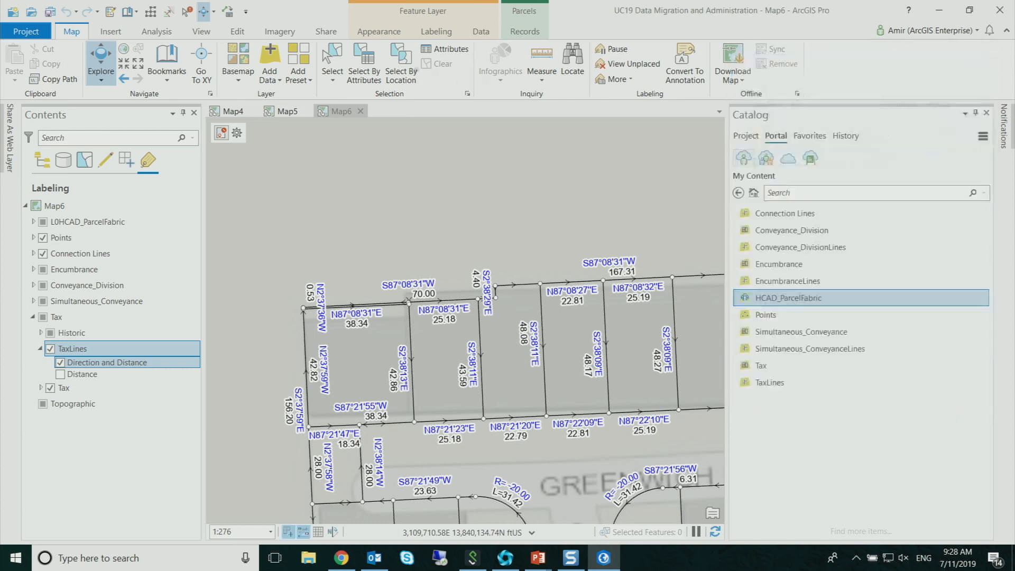
Show the Parcel Fabric Administration tasks and expand the Load data to the parcel fabric group.
{"action": "left_click", "coordinate": [201, 32]}
{"action": "left_click", "coordinate": [285, 66]}
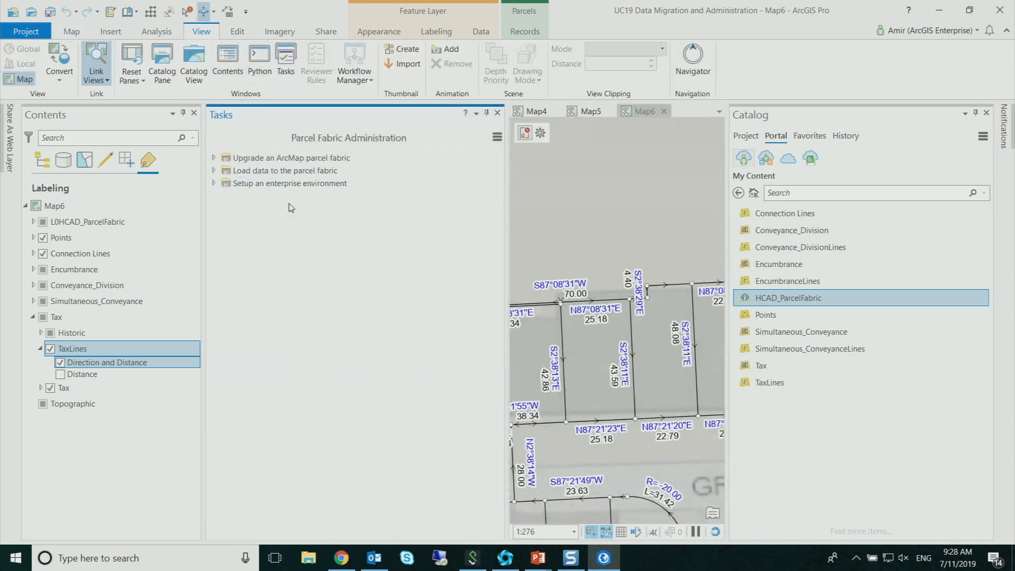
{"action": "left_click", "coordinate": [214, 170]}
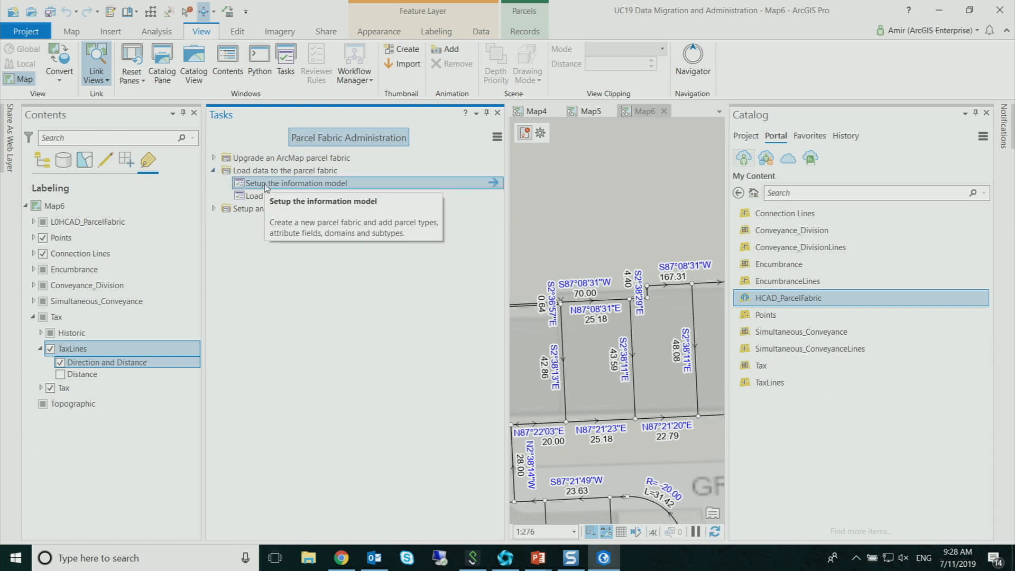